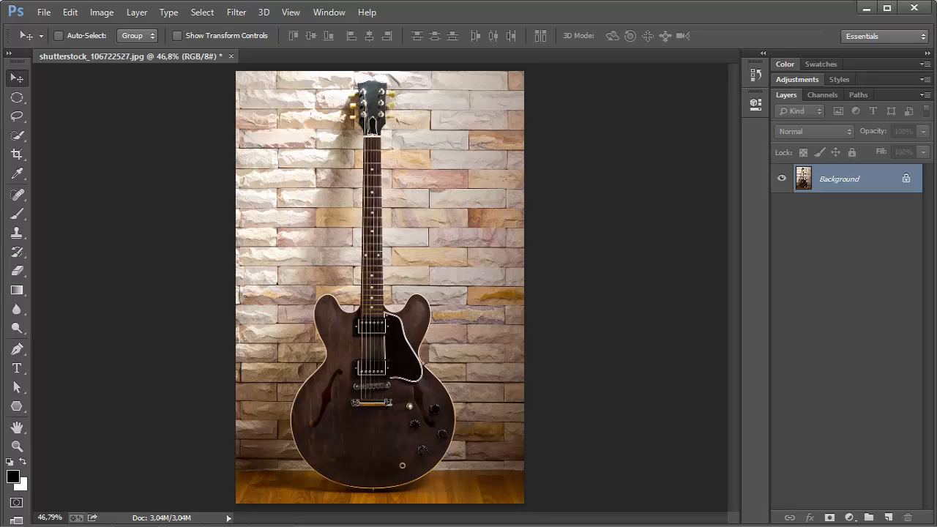
left_click(17, 97)
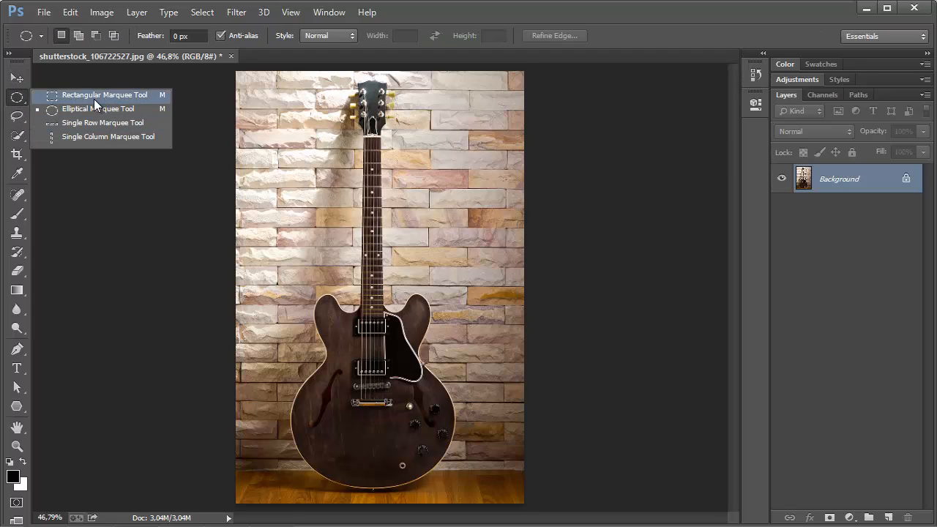
left_click(17, 115)
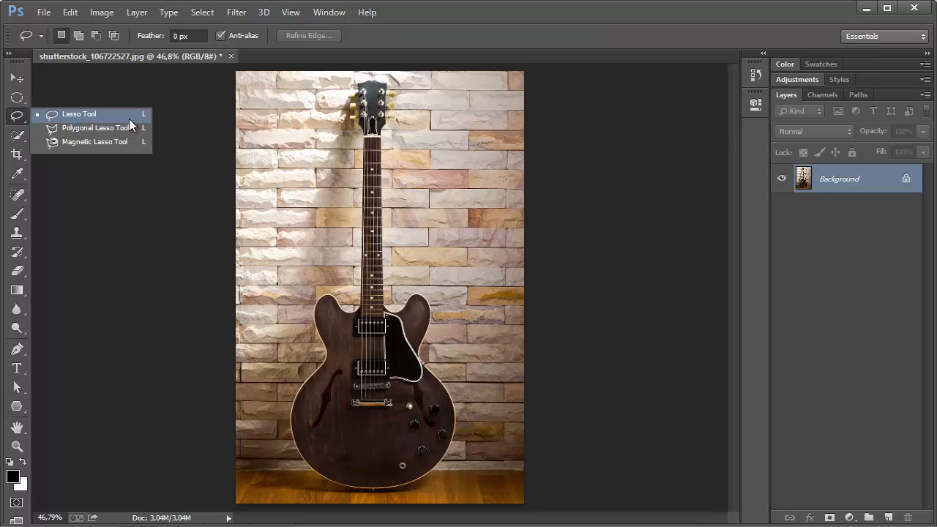
left_click(20, 102)
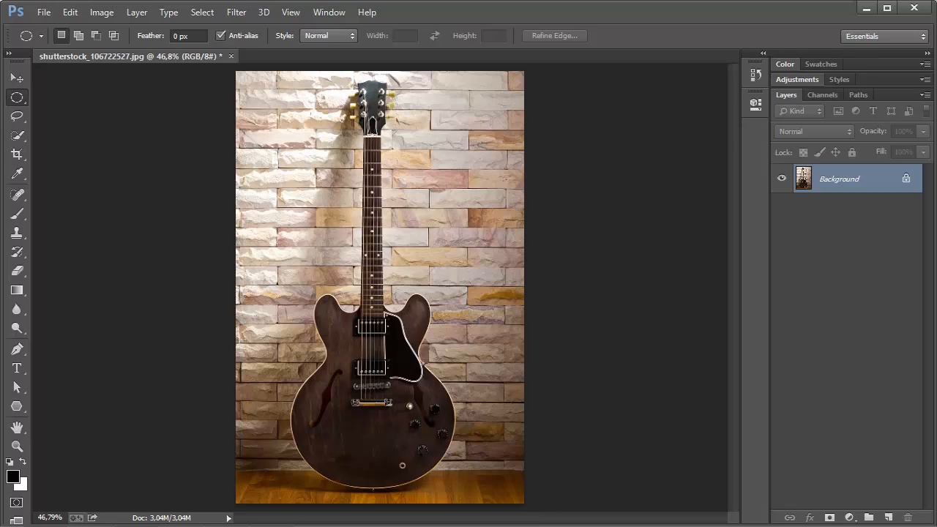
Step: Activate the Pen tool and set its drawing mode to Path
left_click(22, 349)
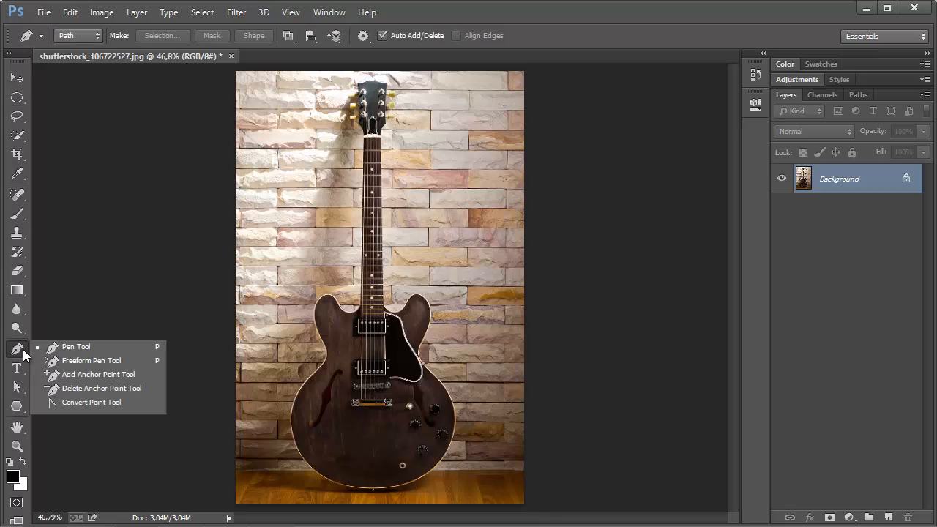
left_click(110, 347)
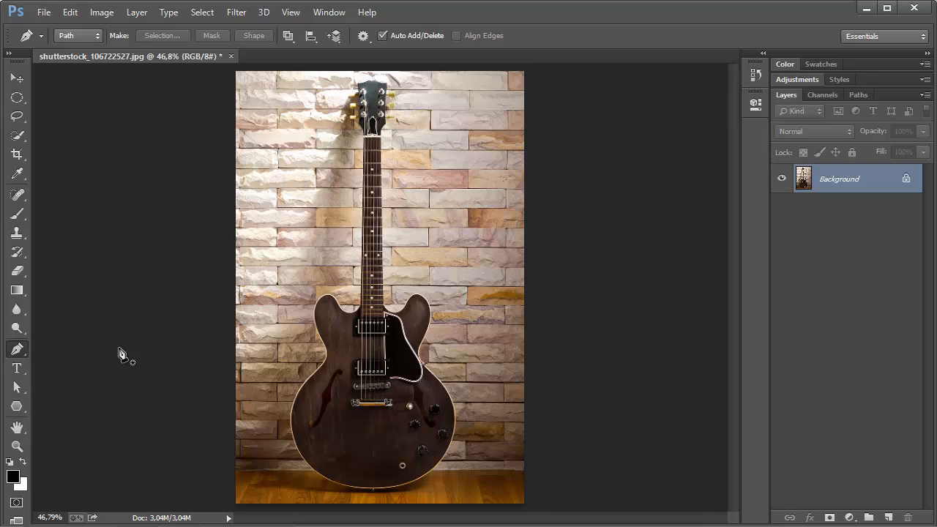
left_click(92, 34)
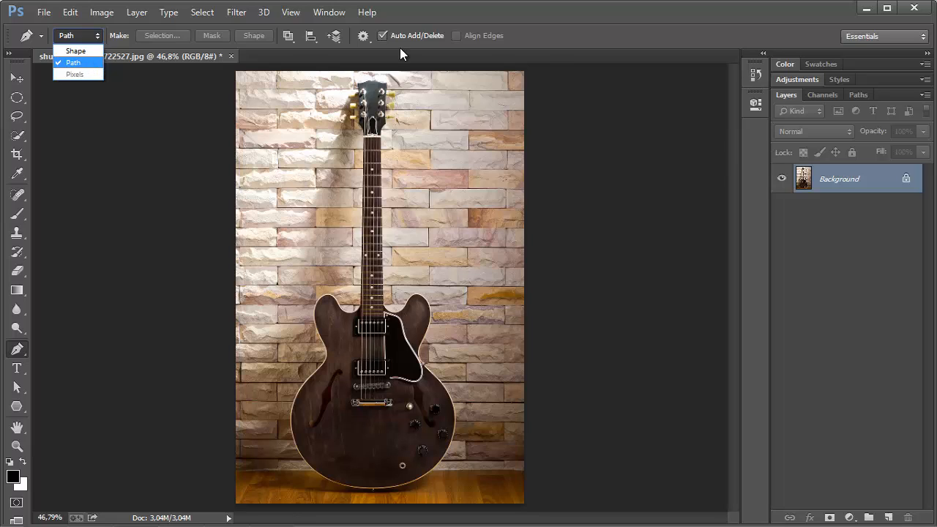
left_click(91, 64)
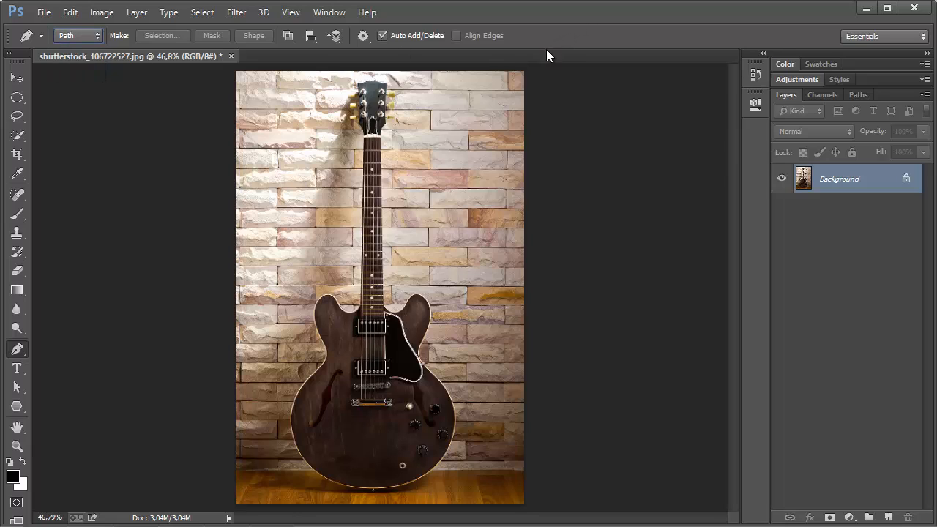
Step: Create a new empty path for the guitar outline and keep the Pen tool active
left_click(859, 95)
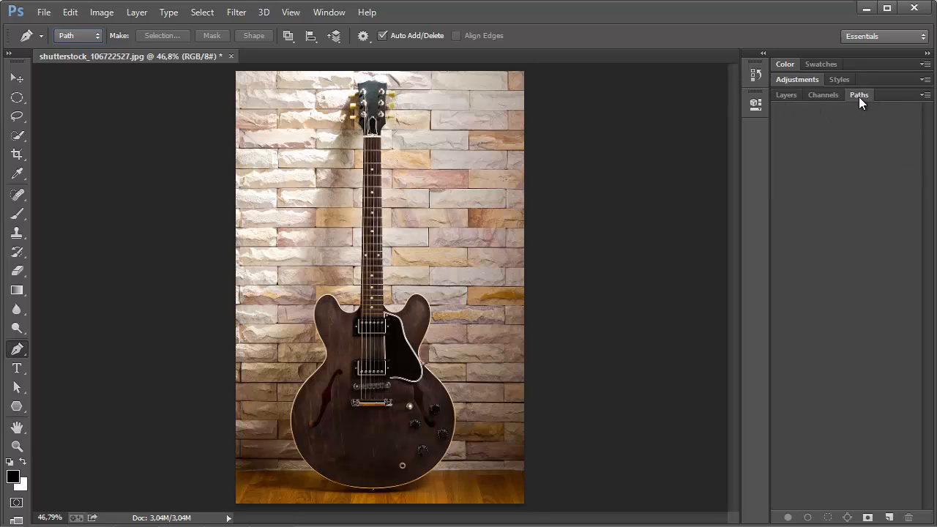
left_click_drag(886, 92, 648, 152)
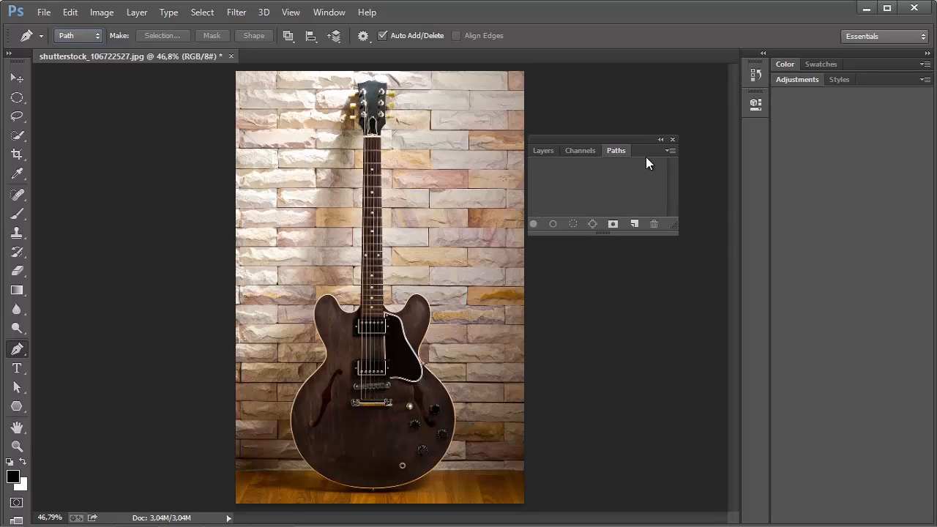
left_click(634, 225)
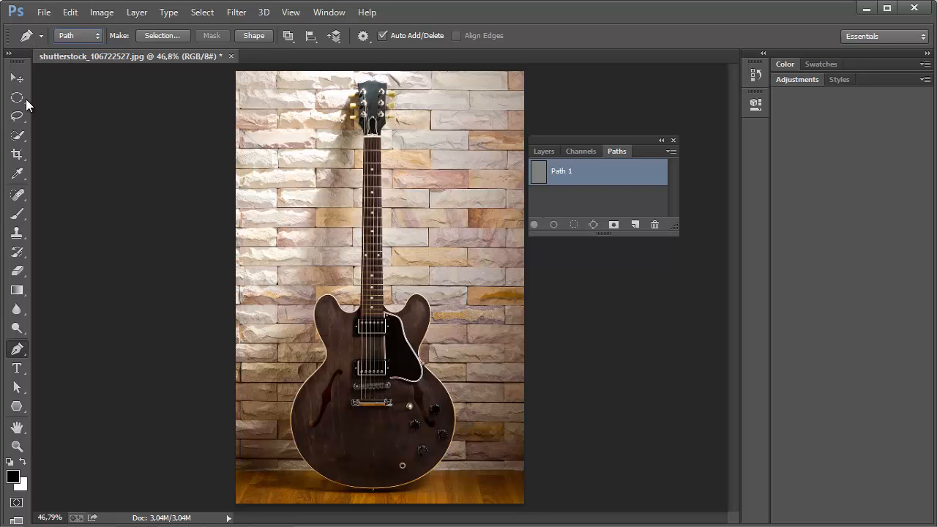
left_click(21, 348)
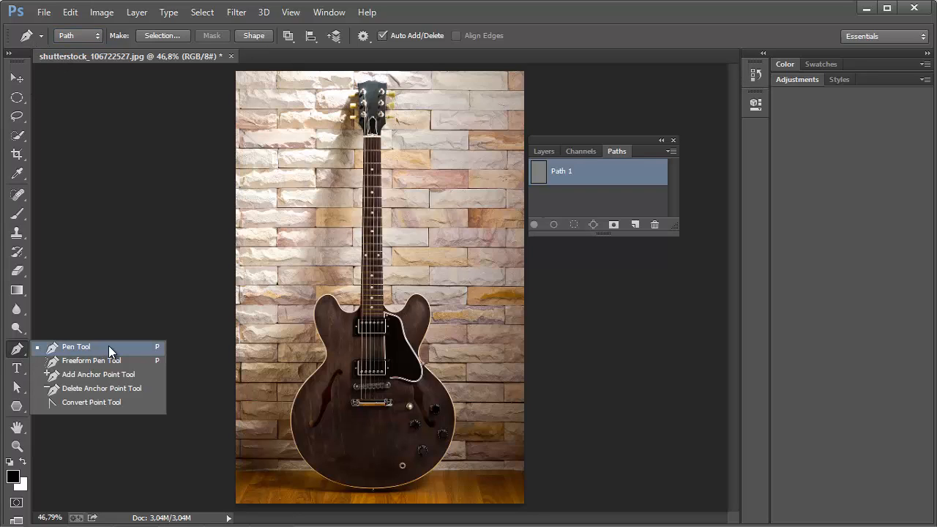
left_click(678, 47)
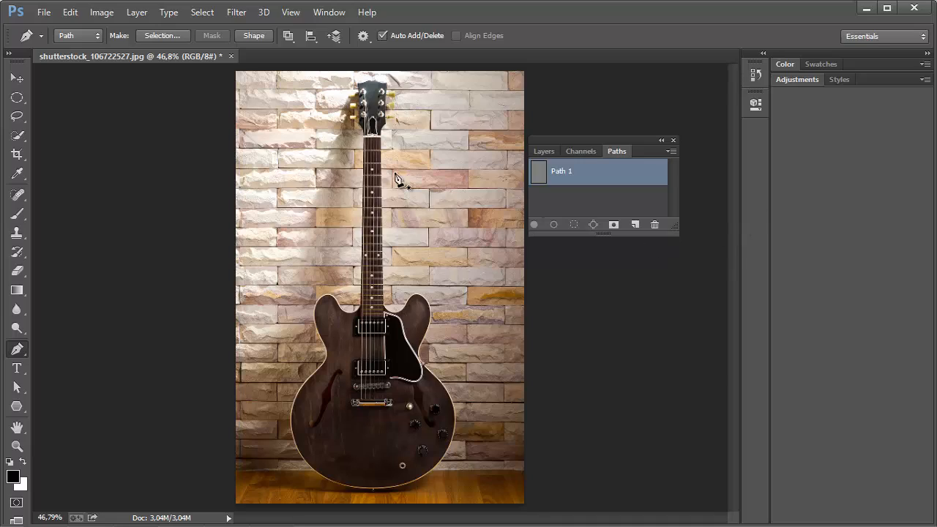
Step: Trace the top edge of the guitar's headstock with the Pen tool, from its upper-left corner to its upper-right corner
left_click_drag(357, 95, 468, 196)
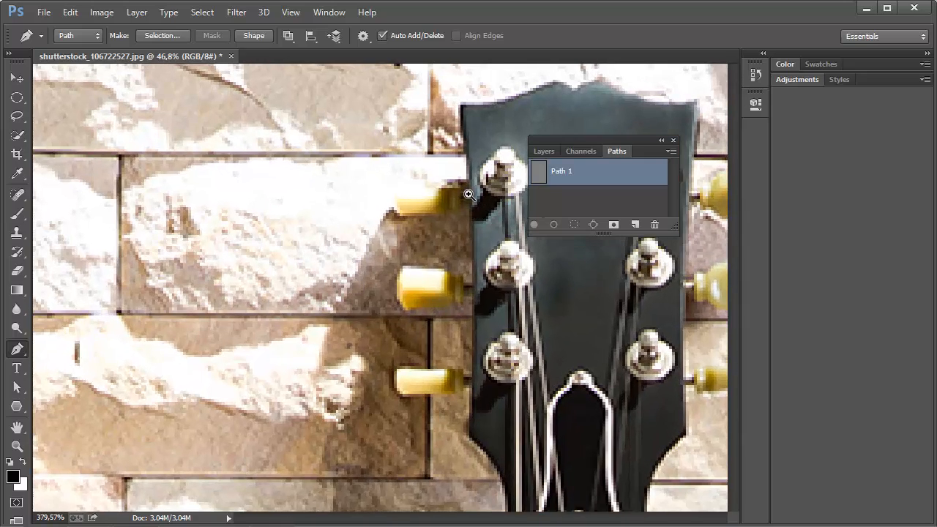
left_click_drag(597, 142, 868, 97)
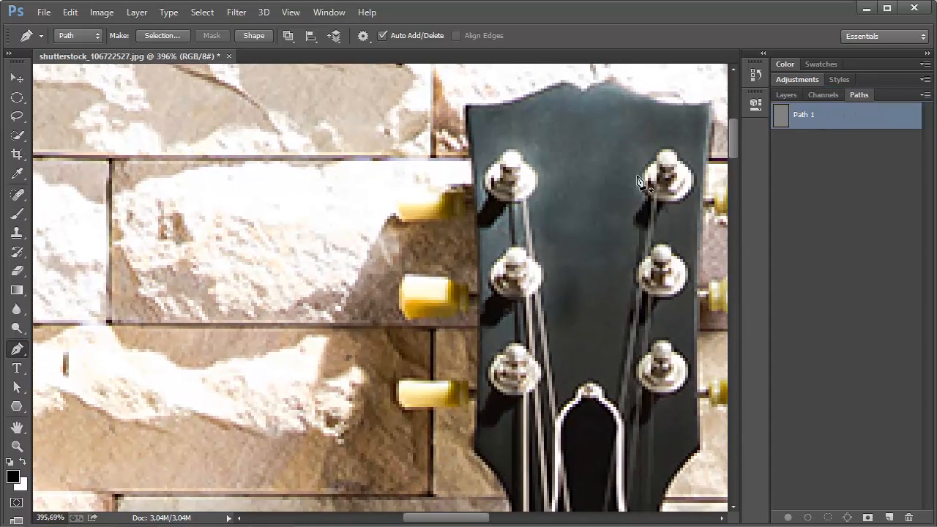
left_click_drag(577, 172, 396, 181)
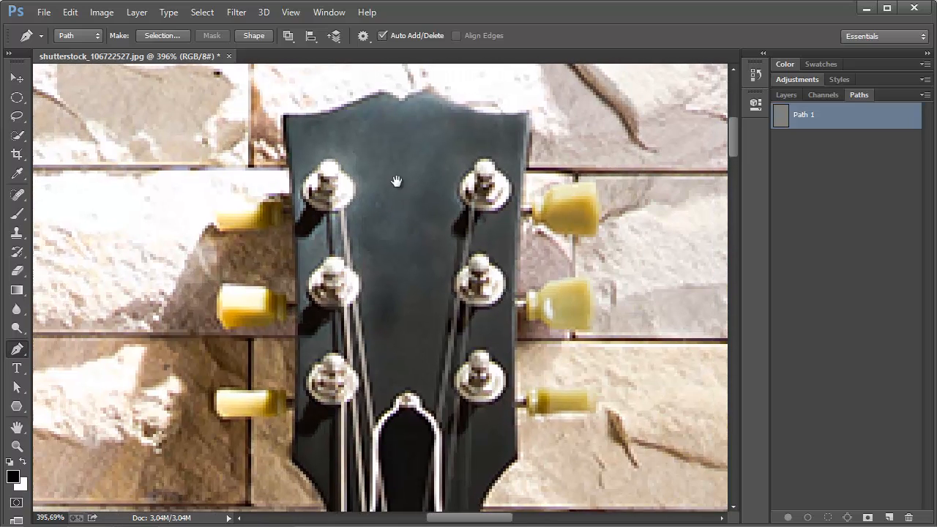
left_click(286, 117)
left_click_drag(322, 115, 335, 117)
left_click(380, 94)
left_click_drag(378, 92, 391, 89)
left_click(402, 104)
left_click(431, 94)
left_click_drag(437, 95, 442, 100)
left_click_drag(498, 112, 525, 111)
Step: Continue the path down the headstock's right edge and around its lower curve to the nut
left_click_drag(541, 295, 503, 275)
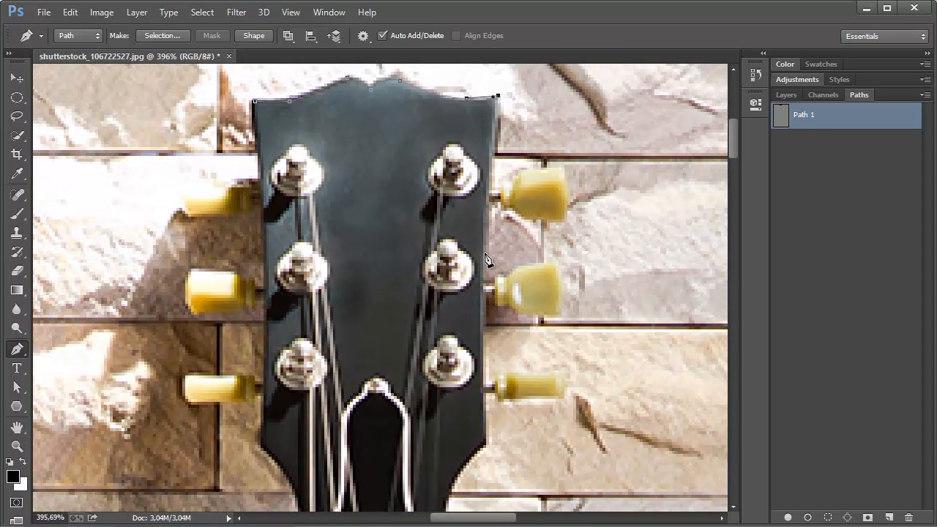
left_click_drag(481, 273, 480, 317)
left_click(485, 444)
key("space")
left_click_drag(493, 439, 571, 230)
left_click_drag(531, 281, 523, 300)
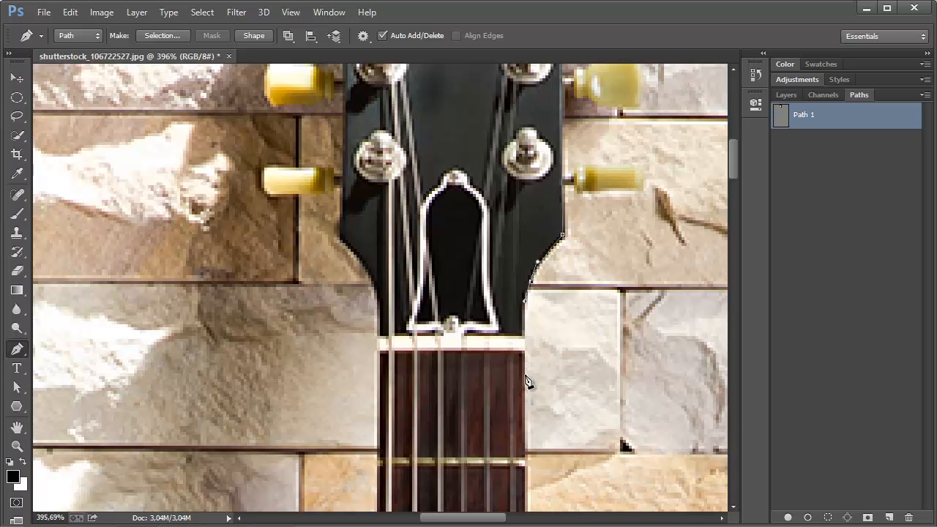
left_click_drag(521, 377, 523, 421)
key("ctrl+z")
left_click_drag(522, 356, 526, 363)
Step: Continue the path across the nut and up the headstock's left edge, closing it at the starting corner
left_click(375, 354)
left_click_drag(375, 295, 368, 273)
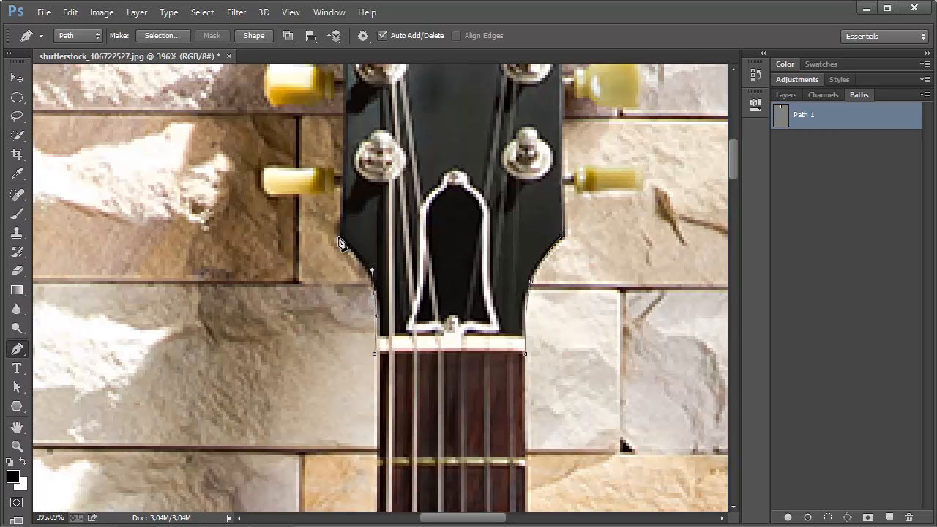
scroll(372, 179, "up", 5)
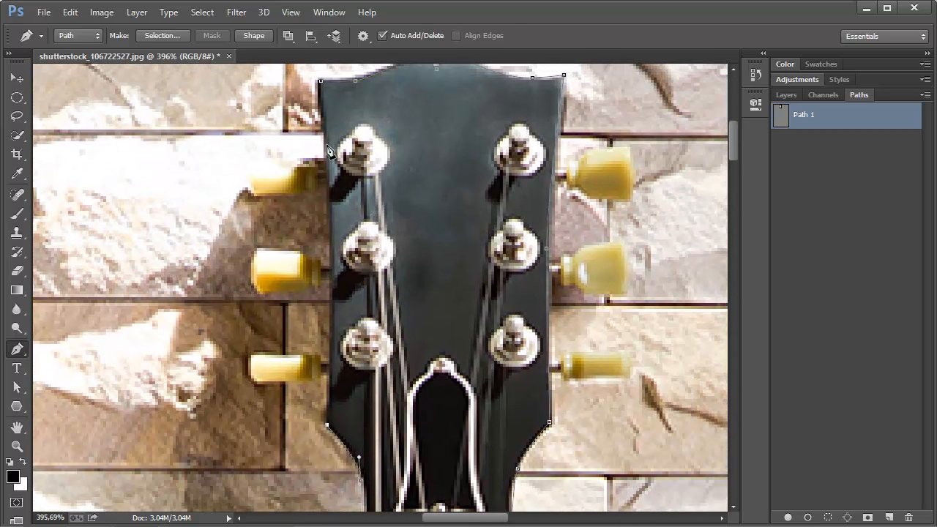
left_click_drag(336, 232, 329, 218)
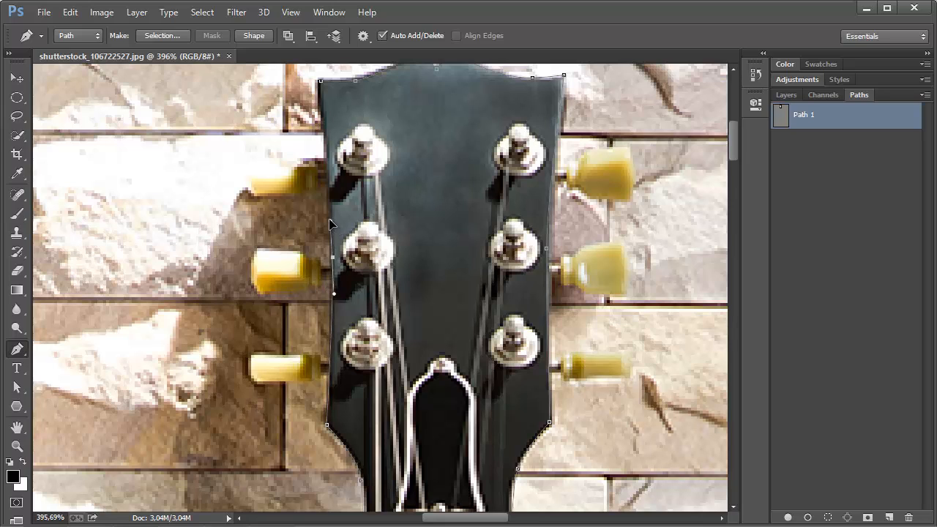
left_click(320, 82)
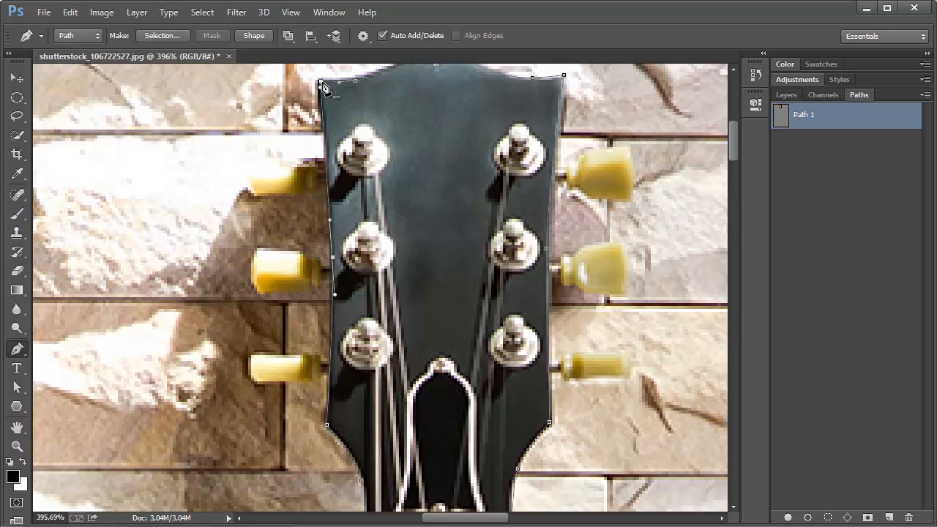
Step: Convert the headstock path to a selection, then undo the conversion
left_click(595, 139, "ctrl")
left_click_drag(578, 183, 533, 216)
left_click(504, 219, "alt")
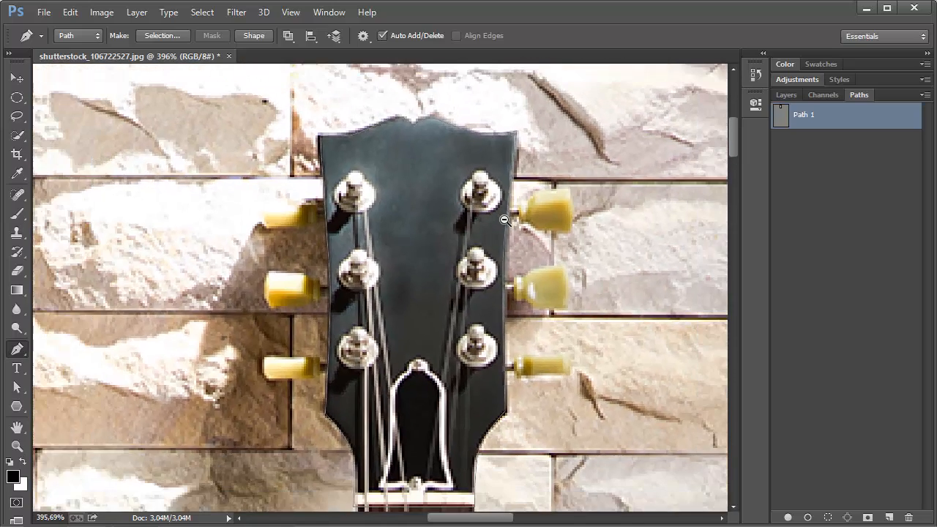
left_click(505, 221, "alt")
left_click(507, 221, "alt")
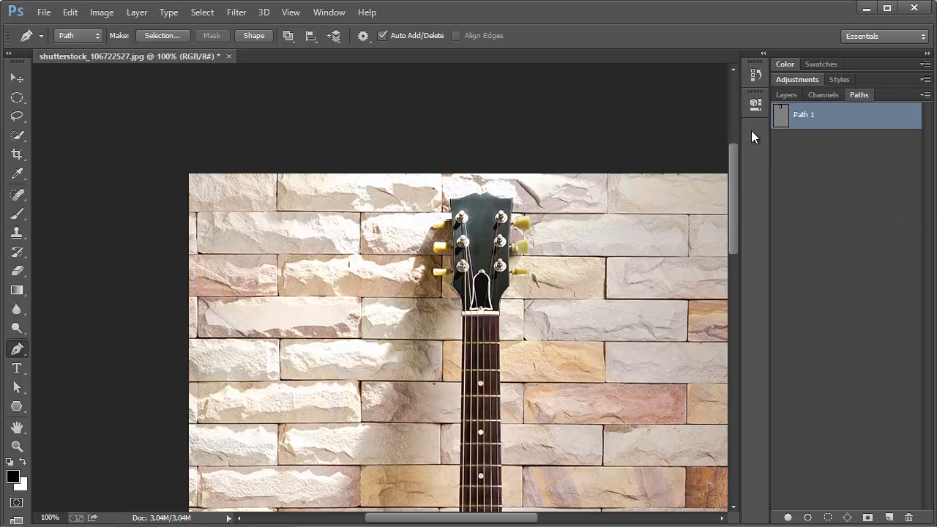
key("ctrl+Return")
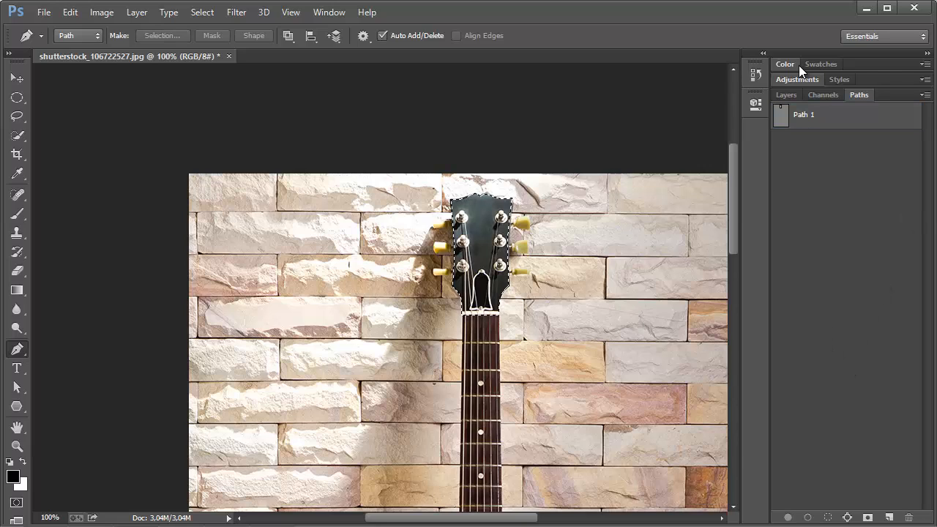
key("ctrl+z")
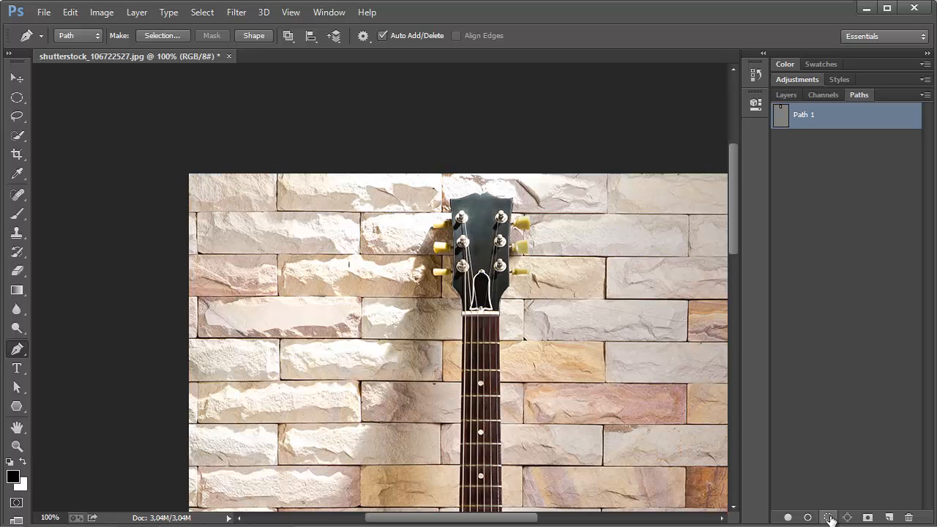
Step: Load the headstock path as a selection again, then reactivate Path 1 and deselect
left_click(830, 518)
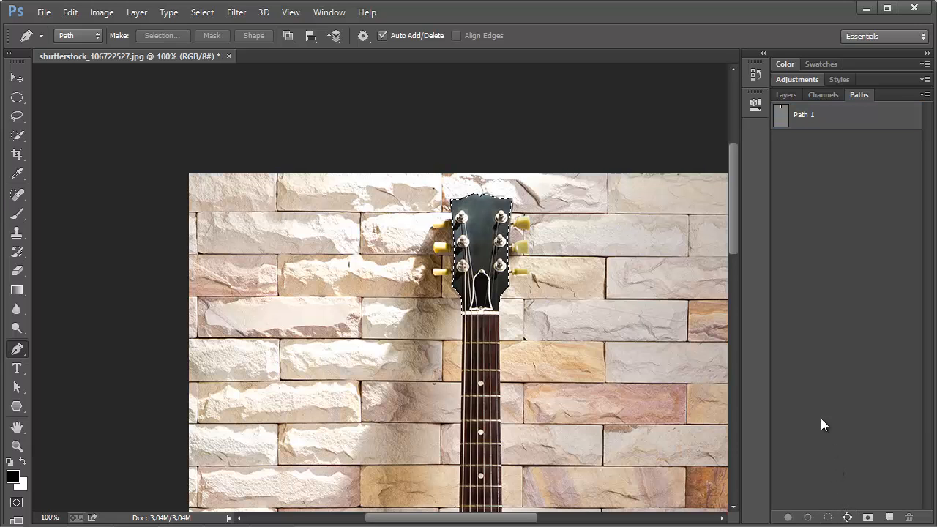
scroll(510, 247, "up", 2)
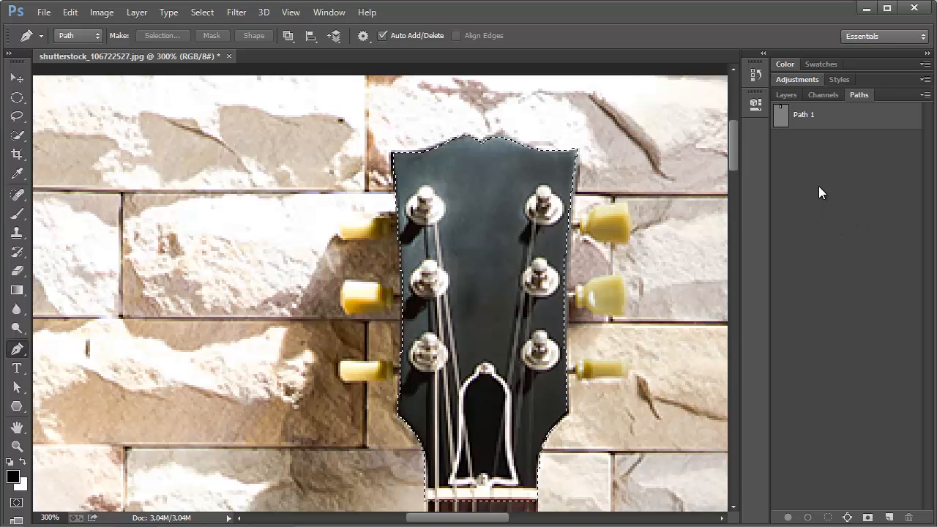
left_click(827, 122)
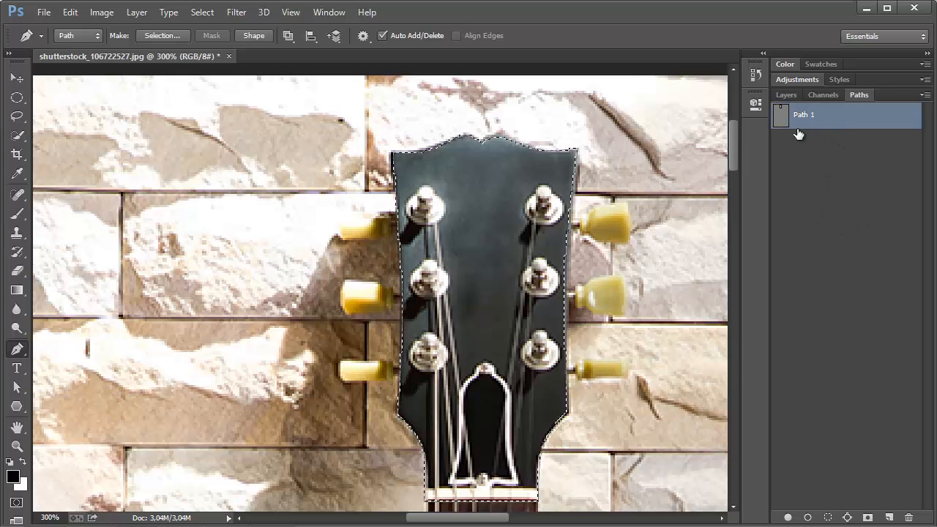
key("ctrl+d")
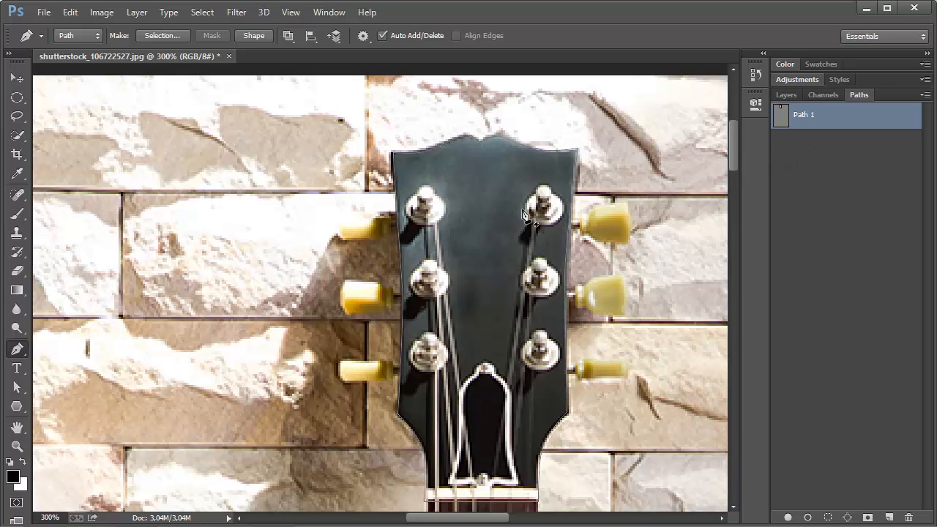
Step: Trace the upper-left tuning peg as a second outline in Path 1, overlapping the headstock's left edge
left_click_drag(480, 230, 455, 186)
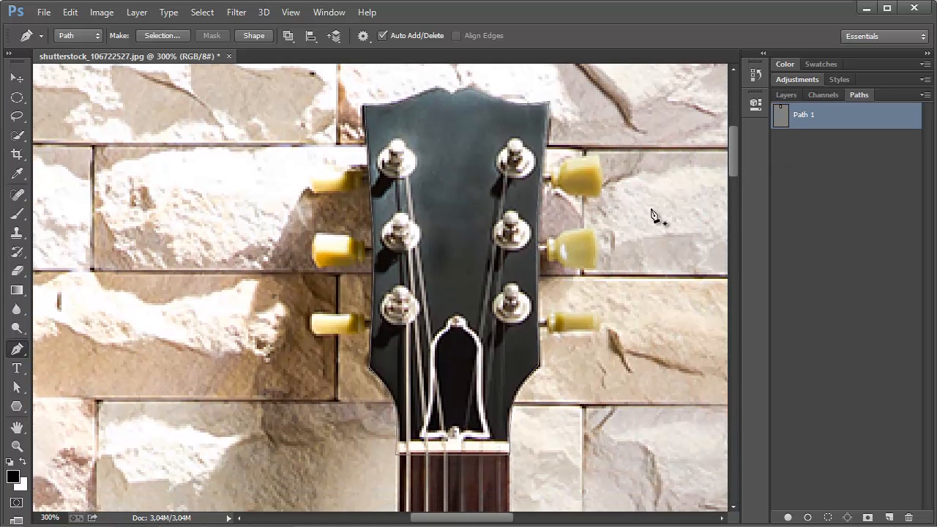
scroll(371, 173, "up", 3)
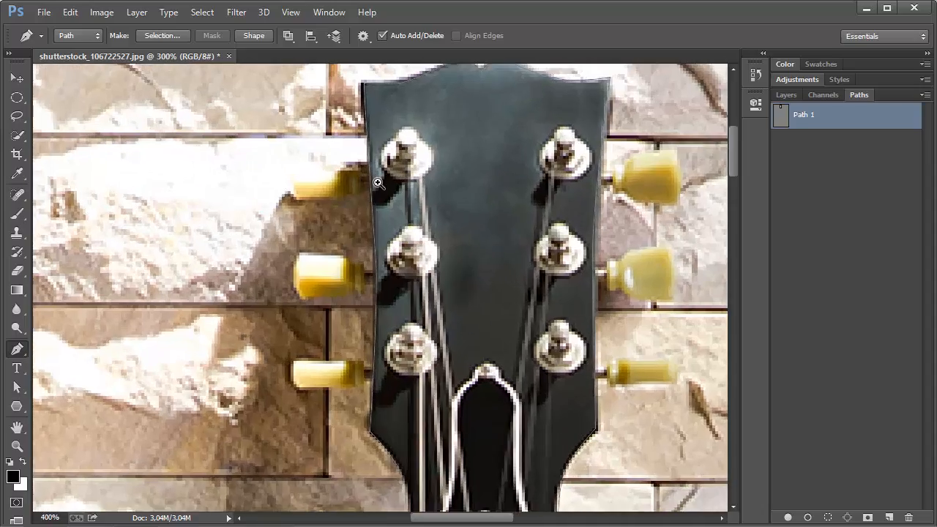
left_click_drag(393, 195, 412, 206)
scroll(413, 206, "down", 2)
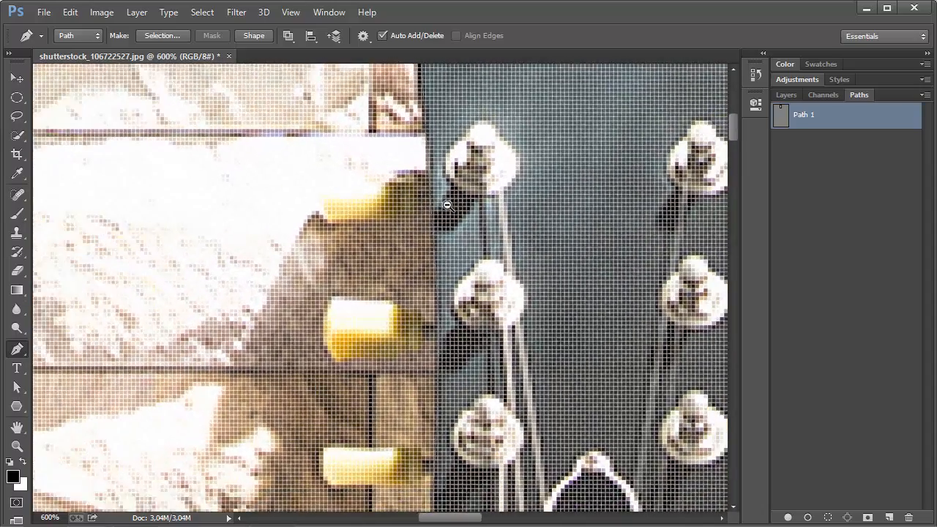
scroll(434, 181, "up", 1)
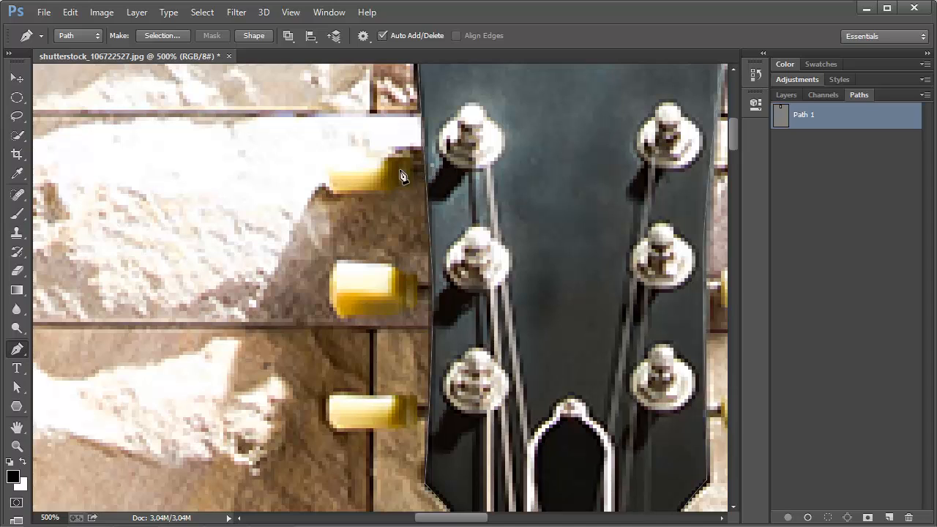
left_click(399, 166)
left_click_drag(377, 154, 316, 158)
left_click(318, 172)
left_click(333, 190)
left_click(381, 194)
left_click_drag(399, 187, 414, 183)
left_click(442, 182)
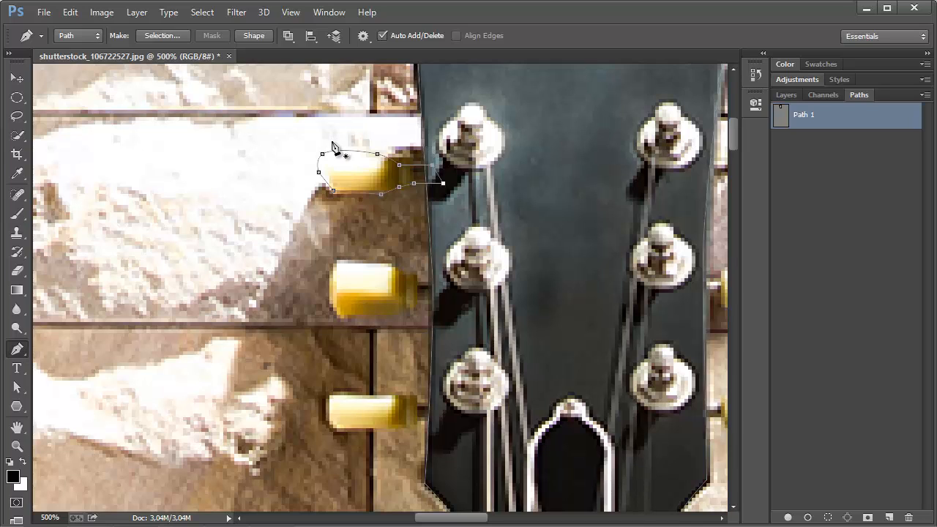
Step: Check the peg outline's path operation and load Path 1 as a selection
left_click(291, 38)
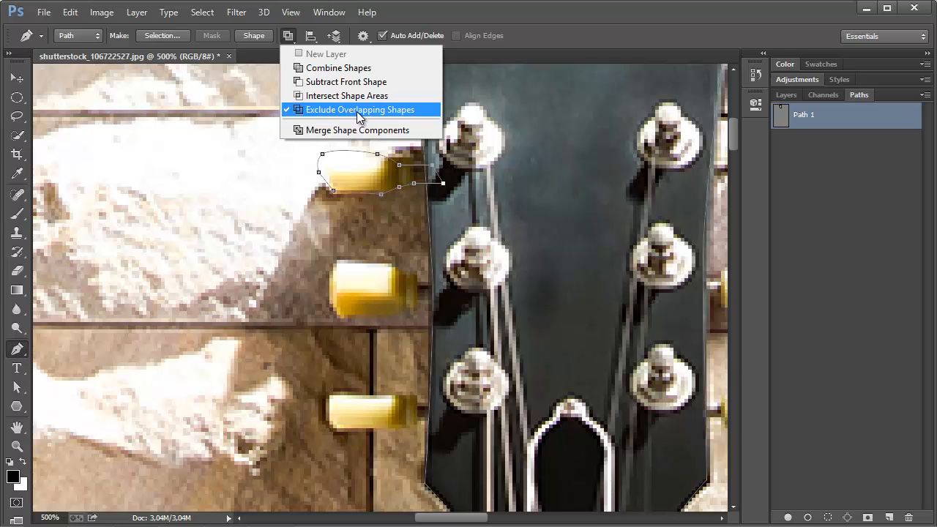
left_click(555, 37)
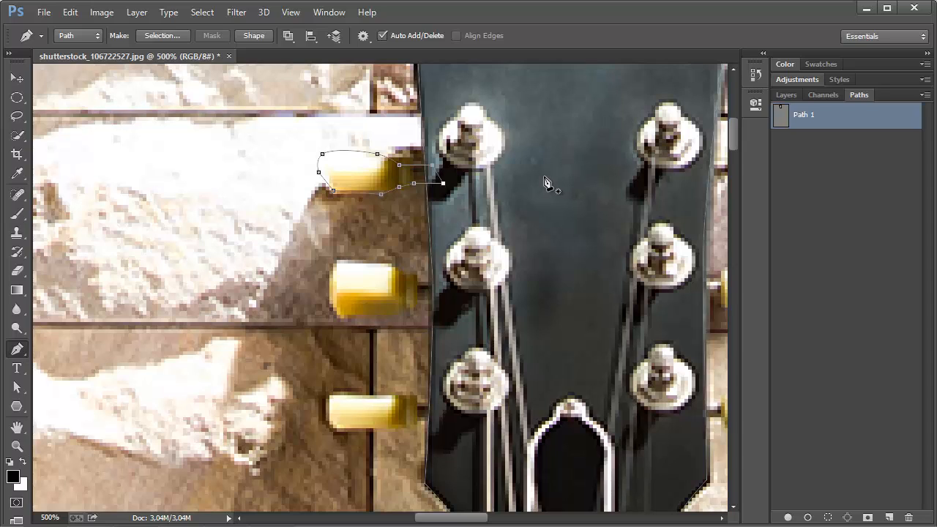
key("Escape")
key("Return")
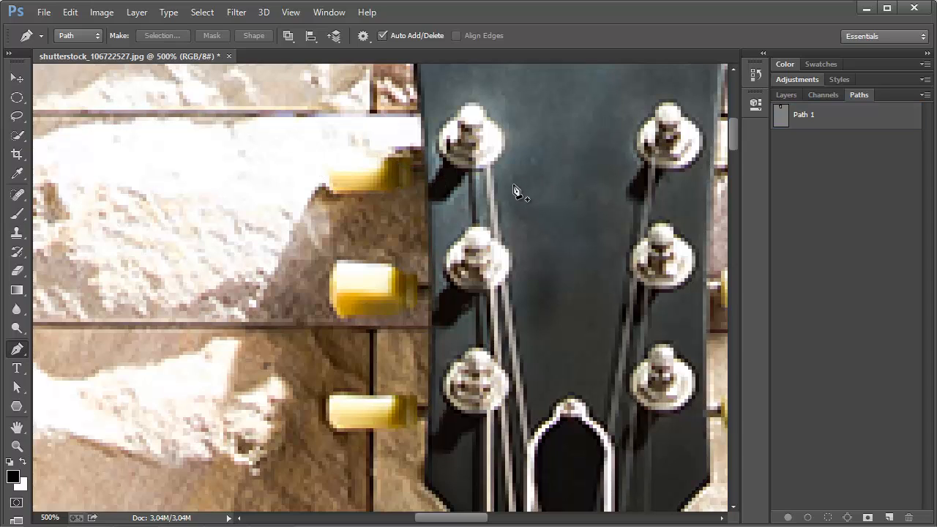
left_click(790, 125)
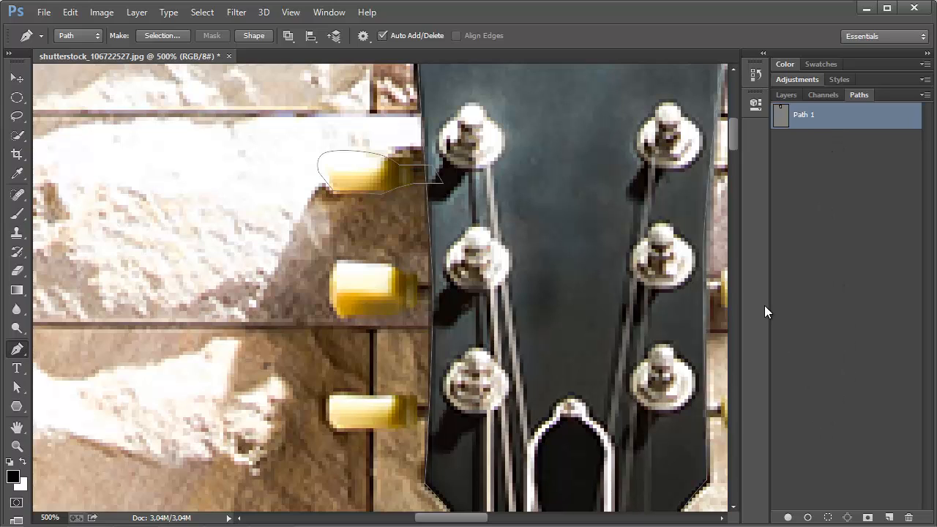
left_click(829, 518)
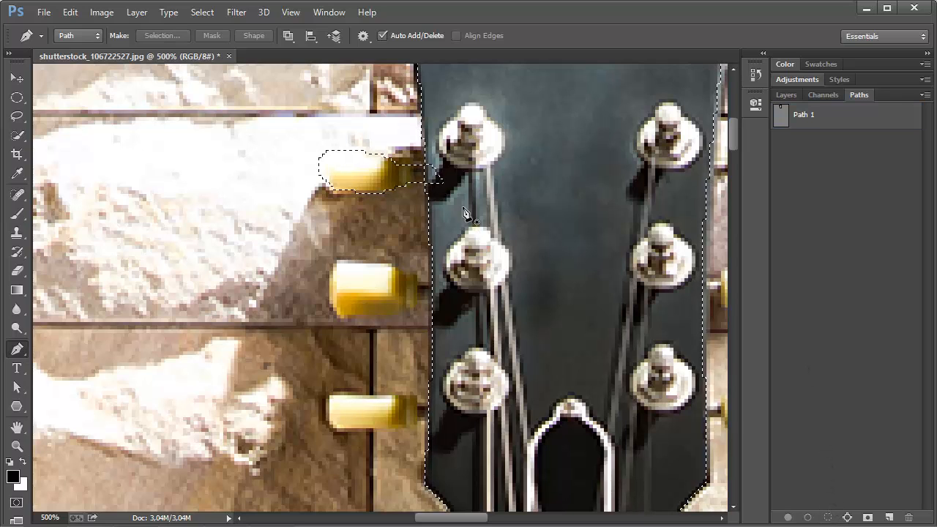
Step: Add a new layer, fill the selected area with Black at 100% opacity, and clear the selection
left_click(787, 95)
left_click(888, 517)
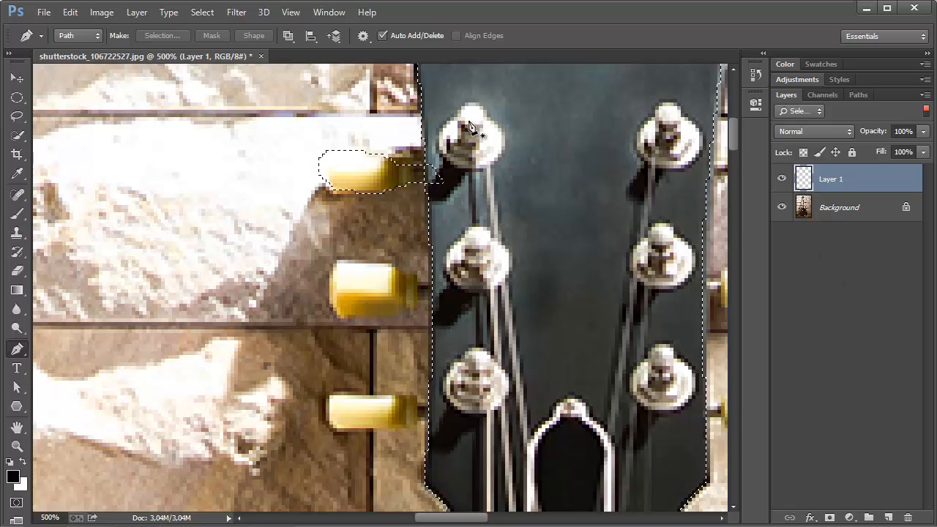
left_click(70, 13)
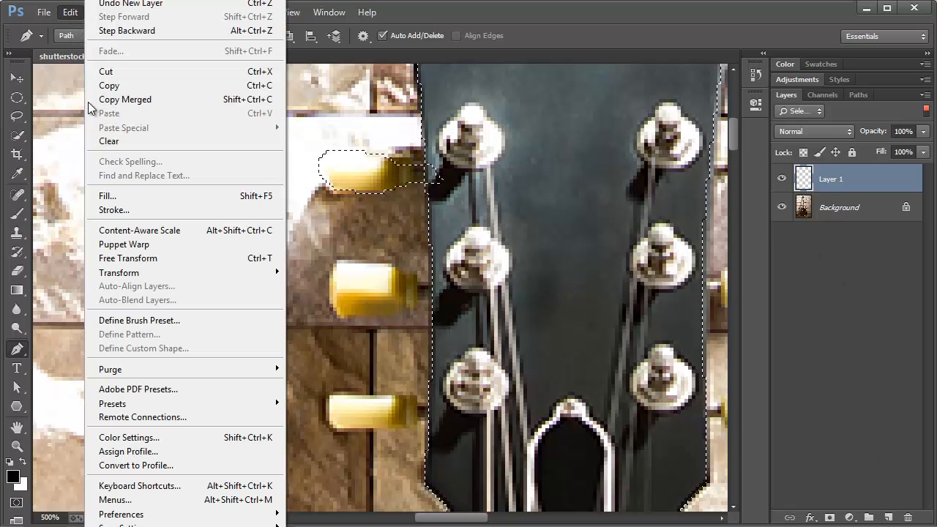
left_click(107, 196)
left_click(470, 156)
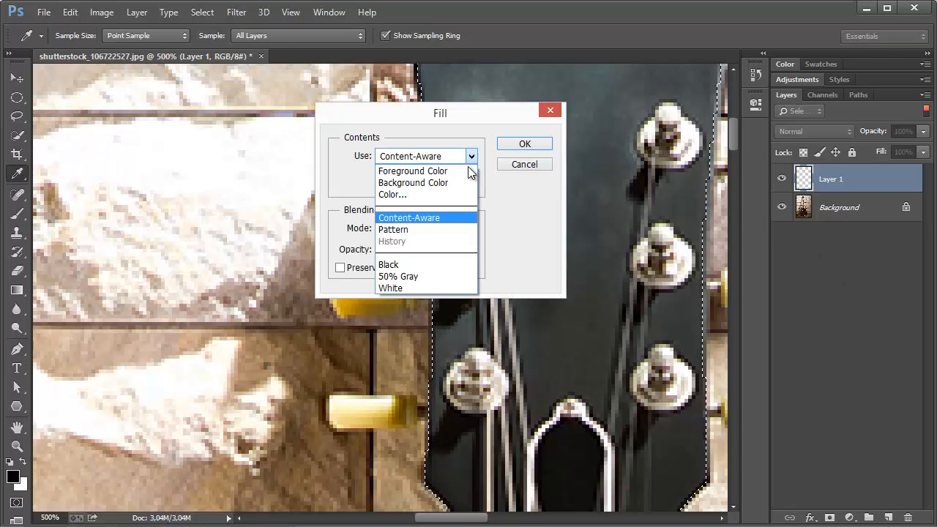
left_click(427, 265)
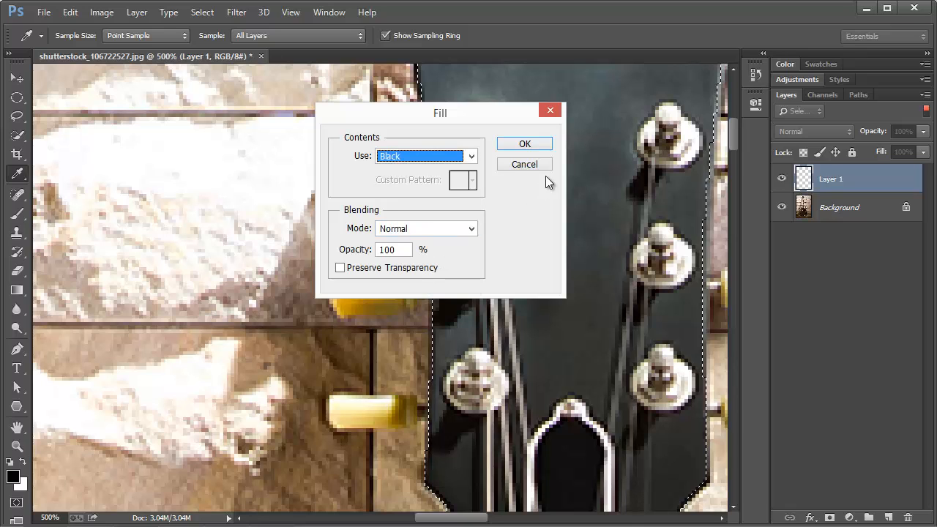
left_click(524, 144)
key("p")
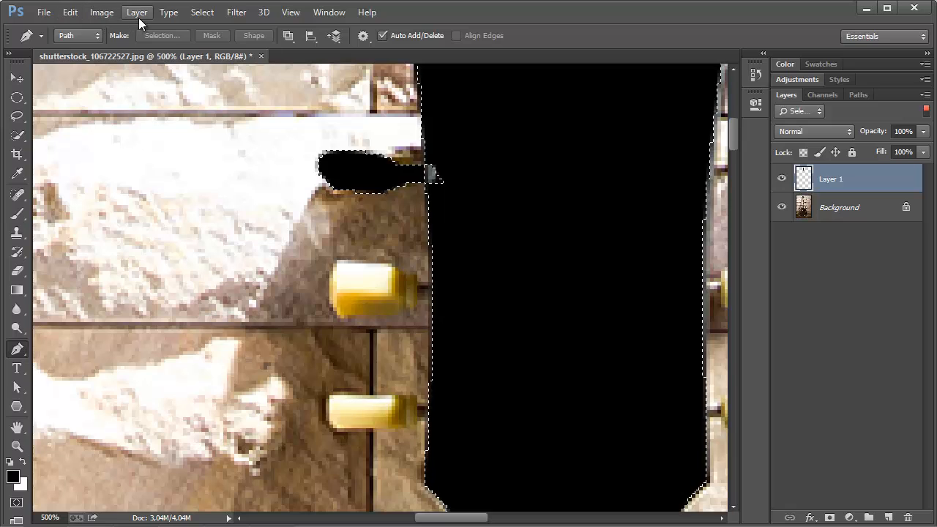
left_click(202, 13)
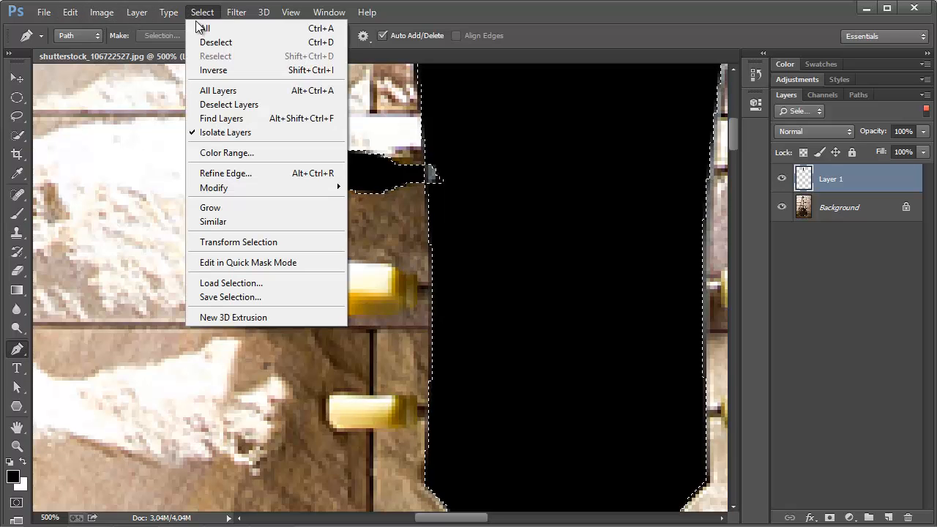
left_click(229, 42)
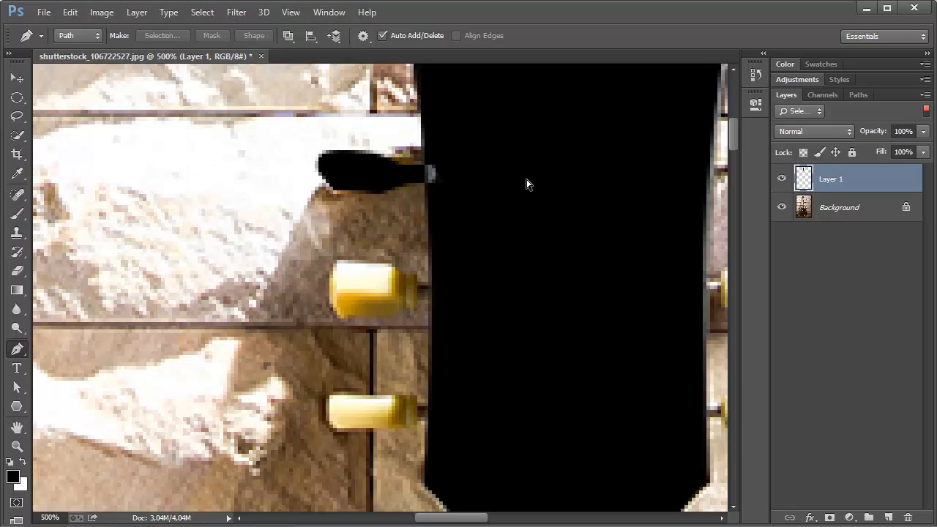
Step: Undo the black fill and the new layer, and return to Path 1 with nothing selected
key("ctrl+alt+z")
key("ctrl+alt+z")
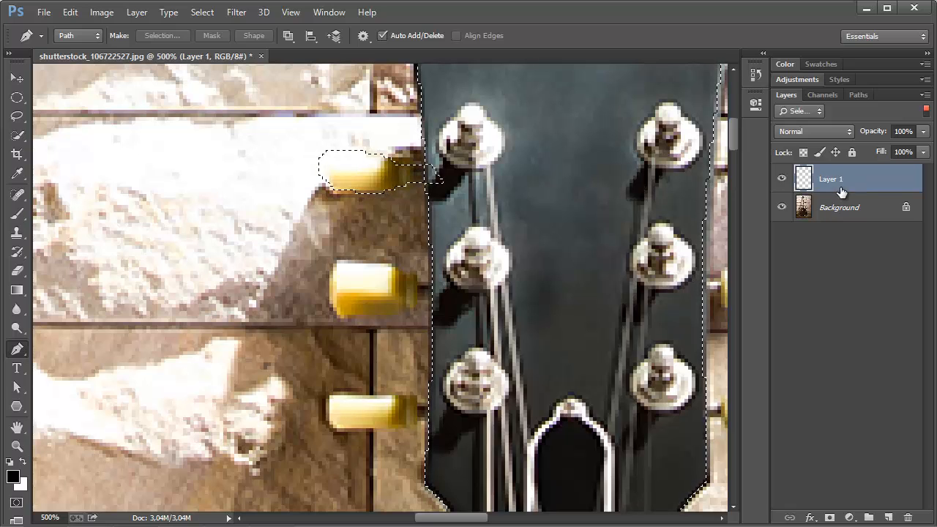
key("ctrl+alt+z")
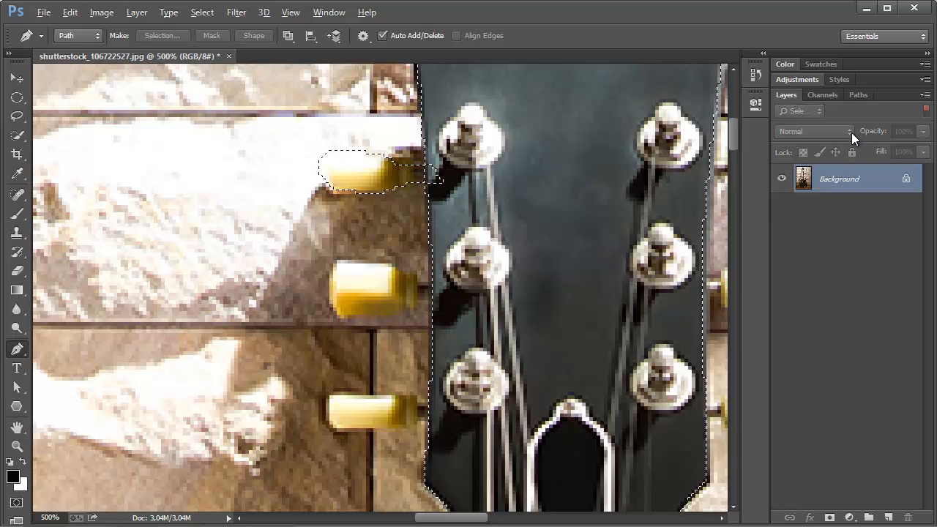
left_click(857, 94)
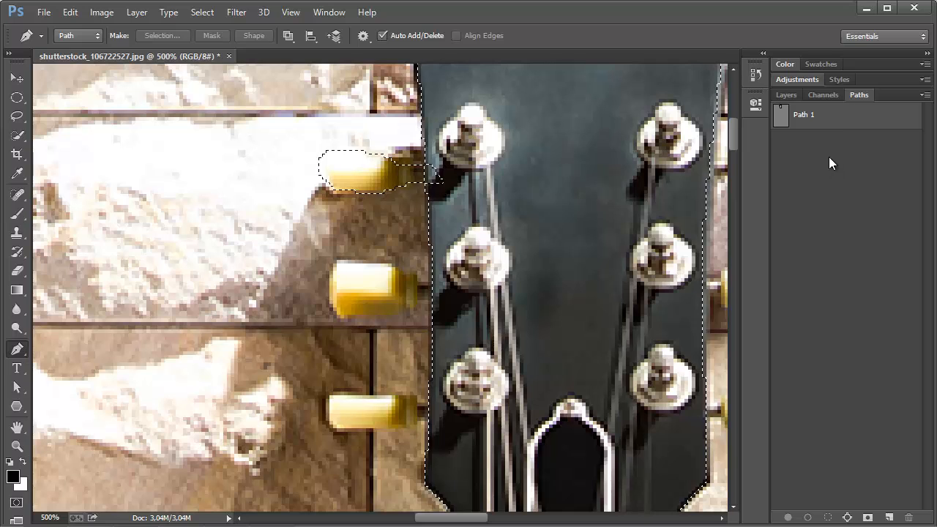
left_click(837, 117)
left_click(202, 12)
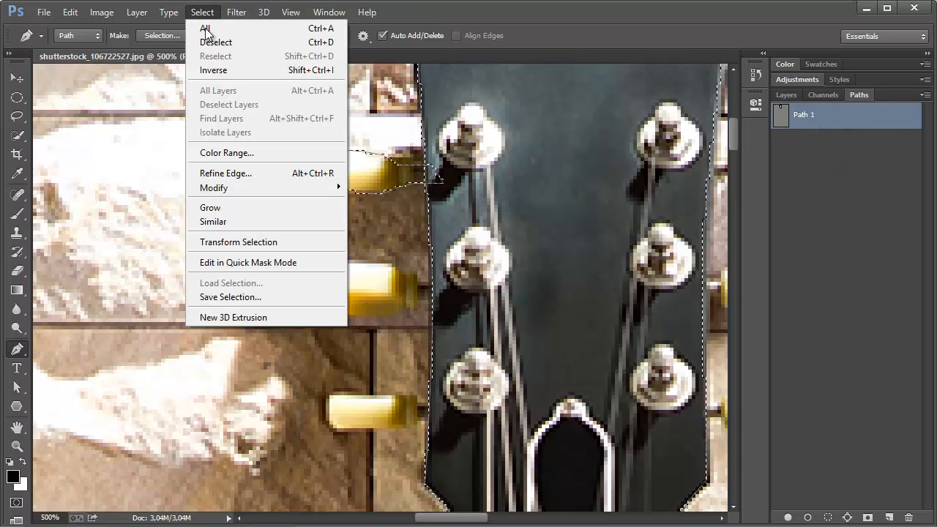
left_click(223, 43)
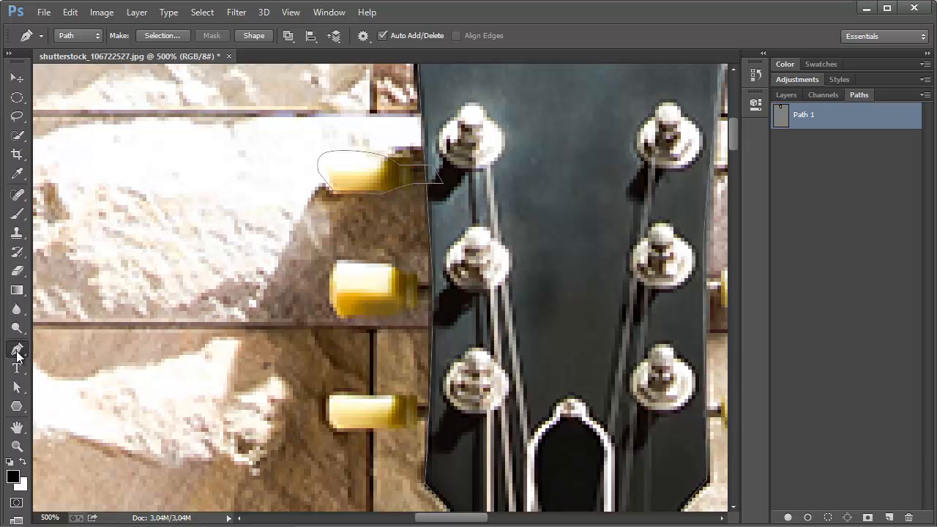
Step: Change the upper-left peg outline's path operation to Combine Shapes using the Path Selection tool
left_click(18, 389)
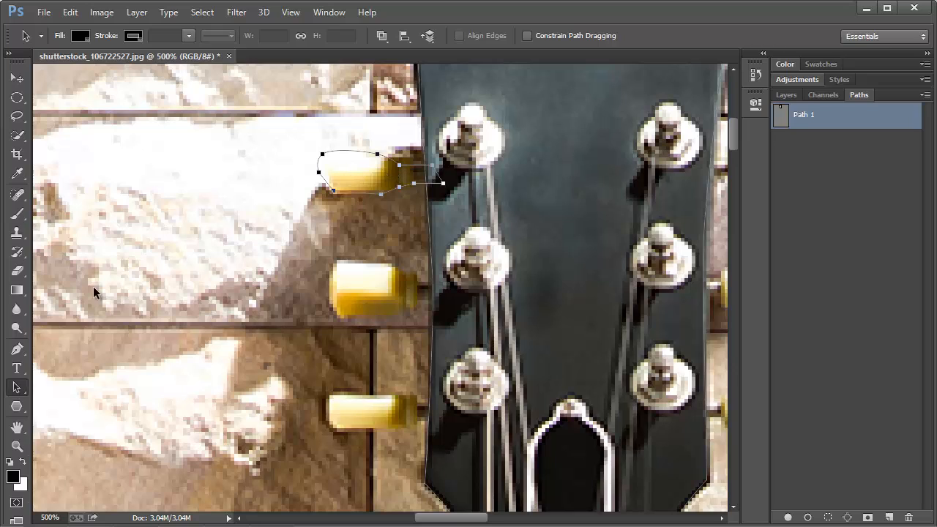
right_click(18, 388)
left_click(83, 388)
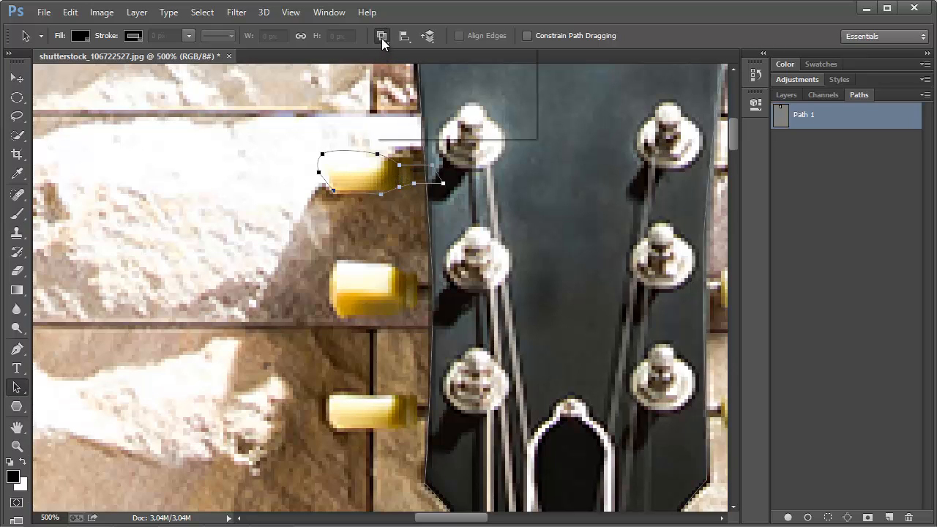
left_click(382, 38)
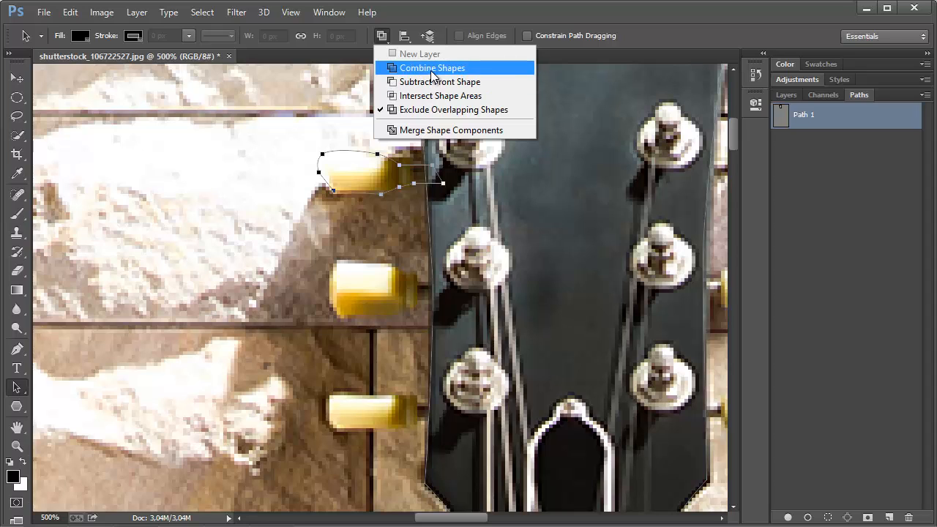
left_click(395, 67)
left_click(388, 38)
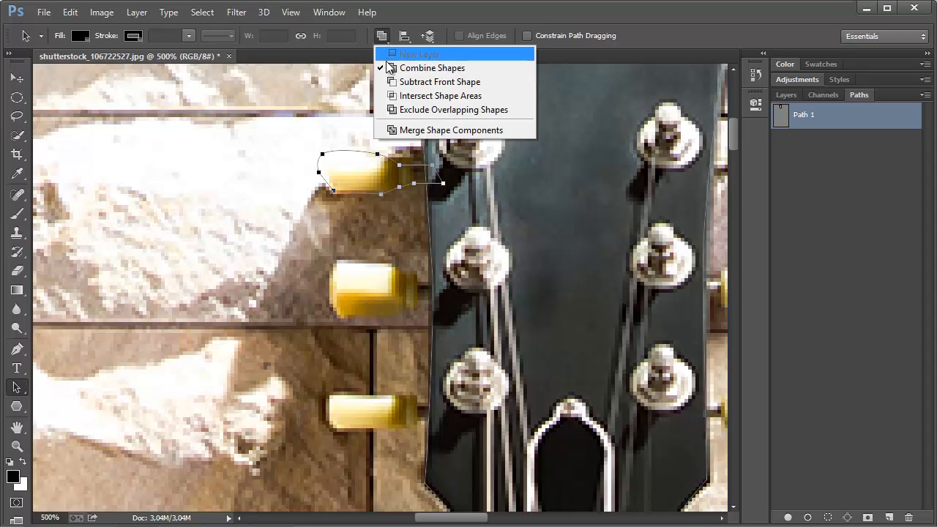
left_click(557, 28)
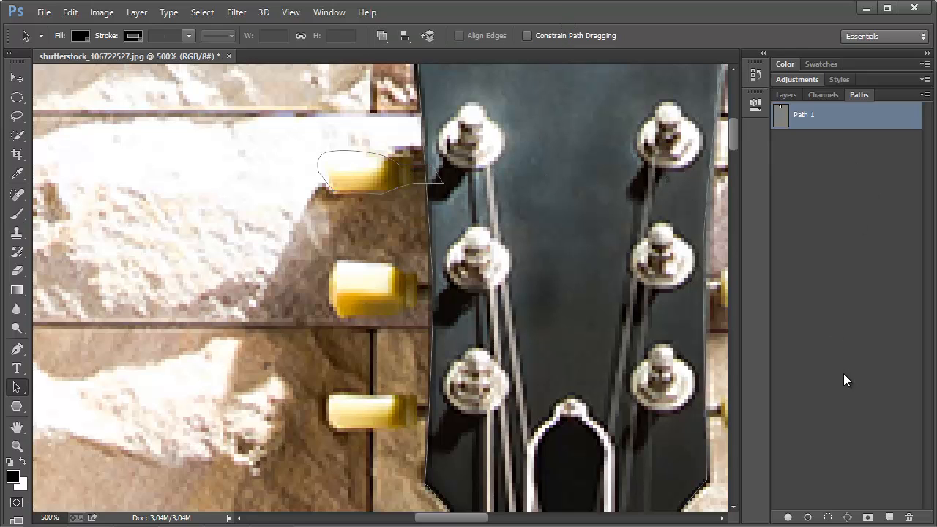
Step: Load the combined path as a selection to test it, and return to Path 1 with the selection cleared
left_click(829, 518)
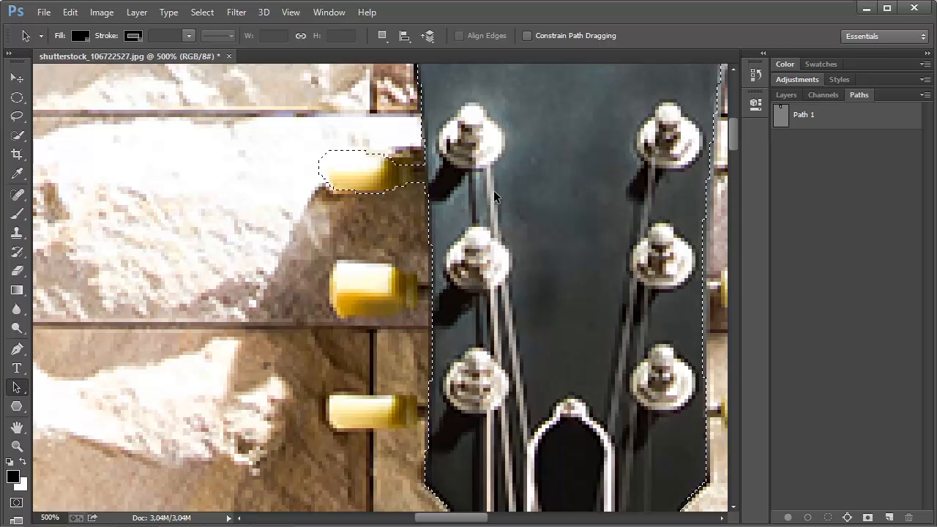
left_click(819, 123)
key("ctrl+d")
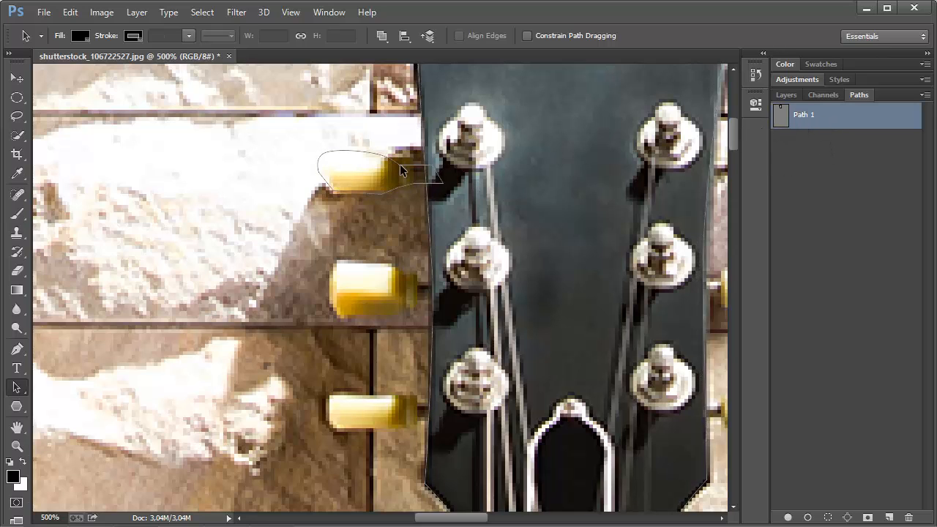
Step: Trace the middle-left tuning peg with the Pen tool, overlapping the outline into the headstock's left edge
left_click(17, 349)
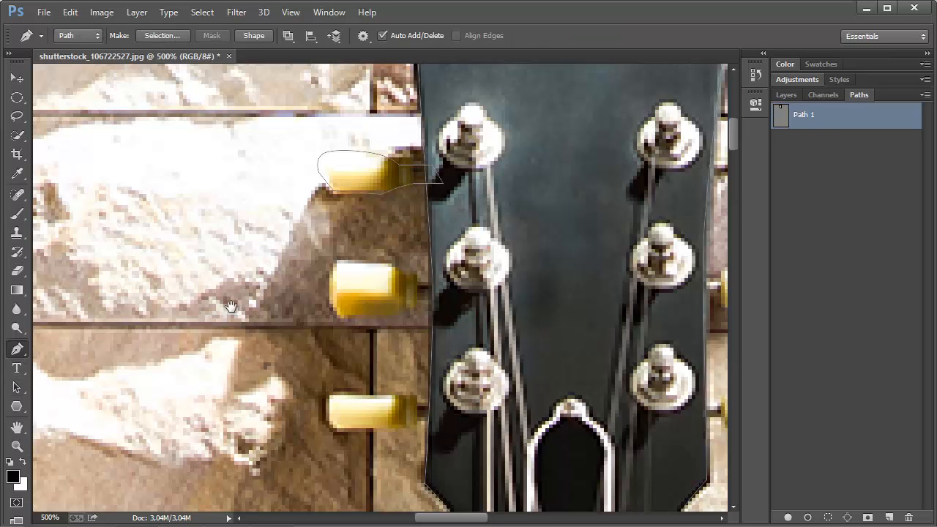
left_click_drag(460, 302, 381, 216)
left_click_drag(331, 197, 311, 188)
left_click(272, 187)
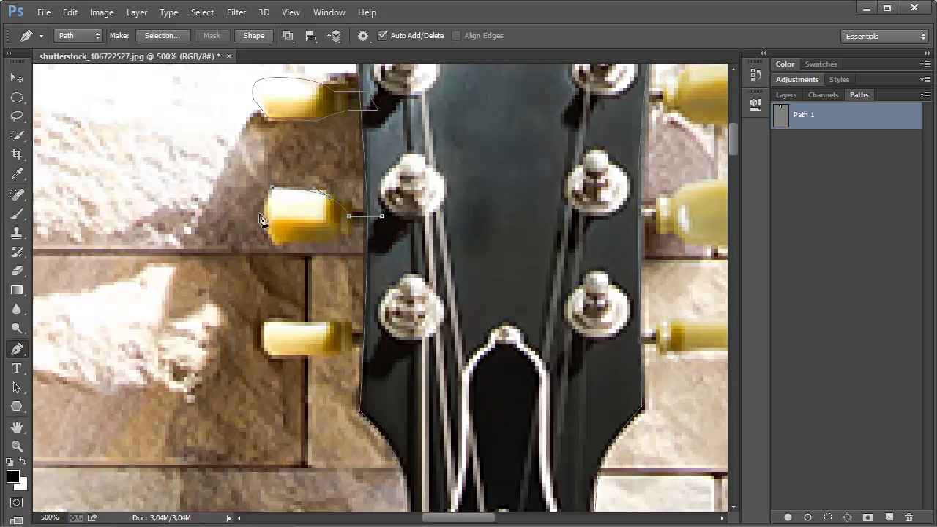
left_click_drag(265, 216, 263, 227)
left_click(279, 245)
left_click_drag(342, 242, 378, 238)
Step: Trace the lower-left tuning peg as another outline in Path 1, extending into the headstock
left_click(370, 334)
key("ctrl+z")
left_click(352, 333)
left_click_drag(268, 323, 264, 327)
left_click(268, 341)
left_click(335, 355)
Step: Trace the lower-right tuning peg as a closed outline overlapping the headstock's right edge
left_click_drag(608, 312, 424, 281)
left_click(476, 299)
left_click_drag(491, 291, 513, 290)
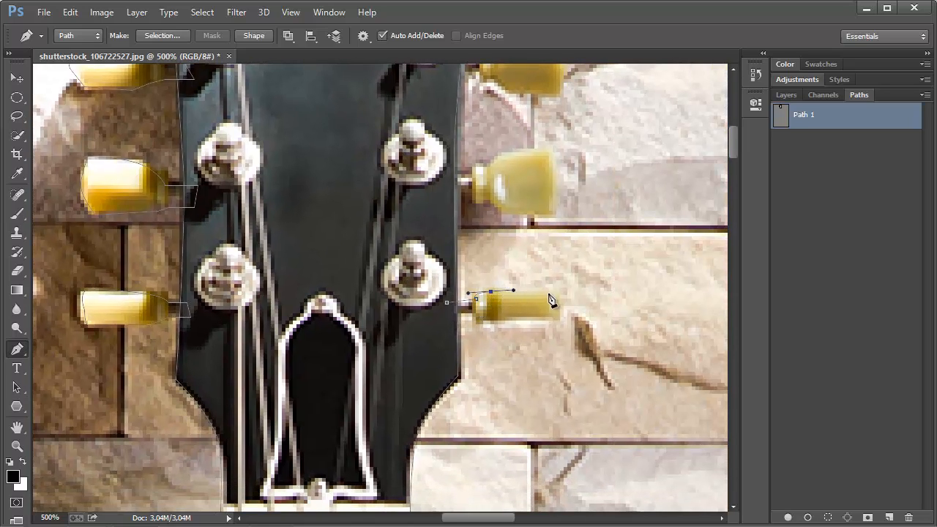
left_click(556, 295)
left_click(560, 317)
left_click(513, 324)
left_click(469, 325)
left_click(450, 318)
left_click(446, 302)
Step: Outline the middle-right tuning peg and its shaft, starting and ending inside the headstock
left_click(447, 189)
left_click(471, 193)
left_click(476, 204)
left_click(491, 204)
left_click(523, 212)
left_click(550, 212)
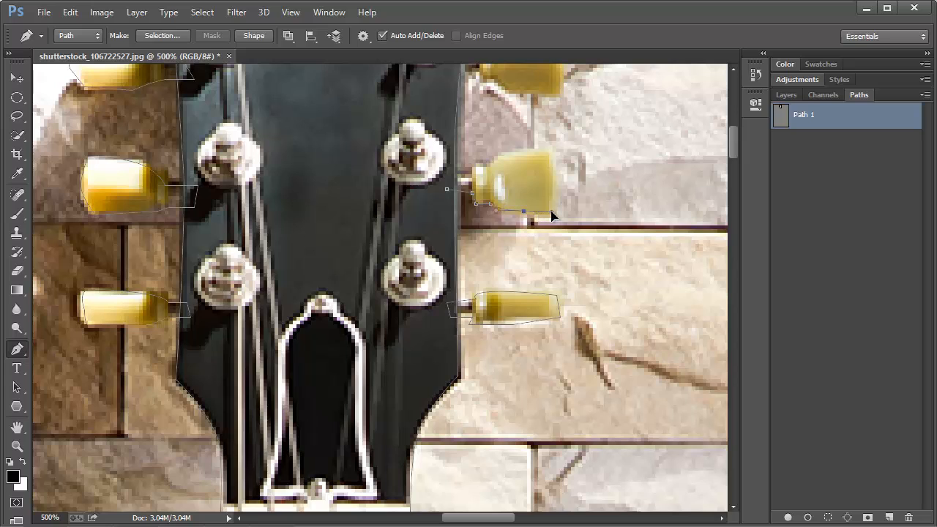
left_click(552, 152)
left_click(494, 159)
left_click(487, 167)
left_click(474, 165)
left_click(449, 172)
Step: Trace the upper-right tuning peg as a closed outline overlapping the headstock's right edge
left_click_drag(525, 170, 532, 295)
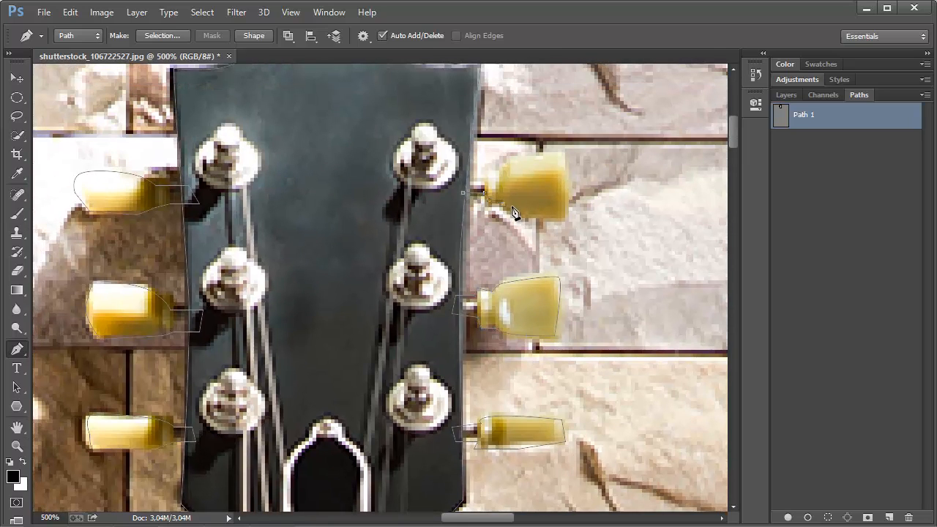
left_click(562, 218)
left_click(565, 156)
left_click_drag(525, 156, 463, 177)
left_click(463, 192)
left_click_drag(461, 219, 510, 211)
scroll(535, 239, "down", 1)
Step: Check the path operation of the upper-right peg outline, load Path 1 as a selection, and deselect it
left_click(822, 183)
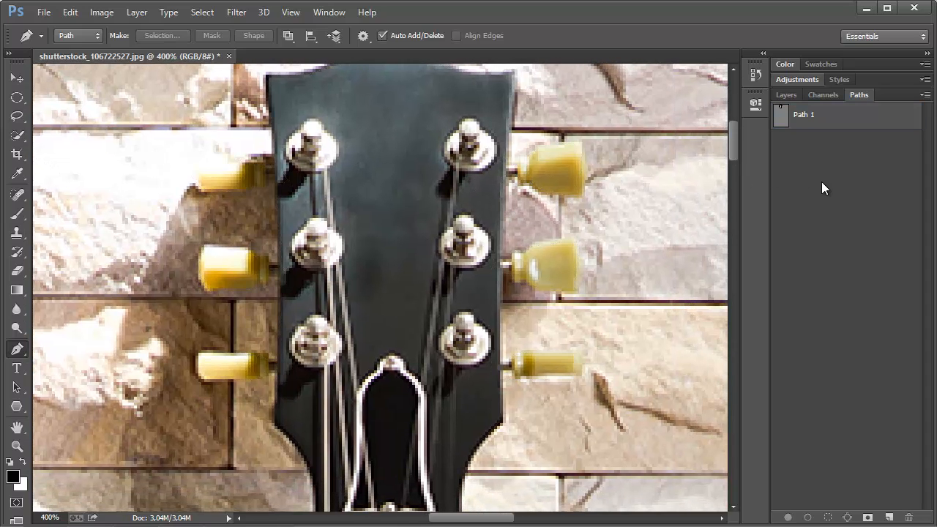
key("a")
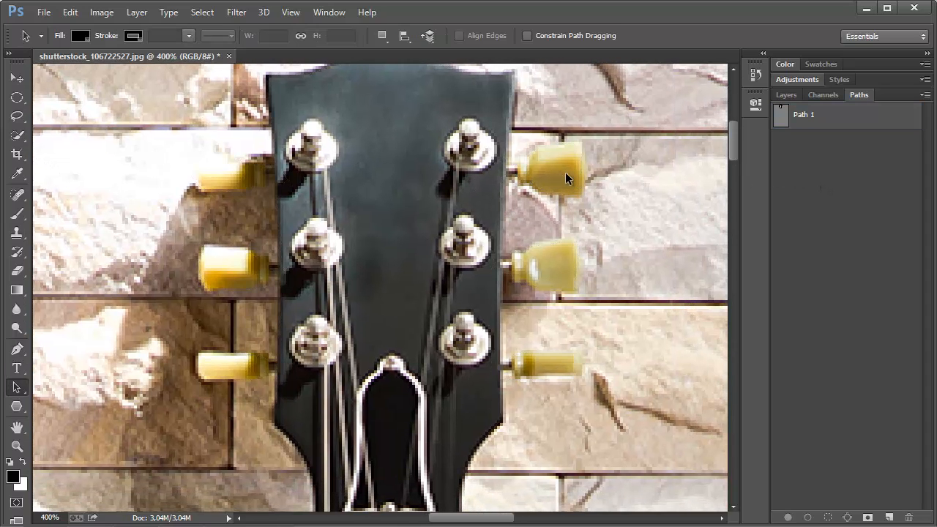
left_click(805, 119)
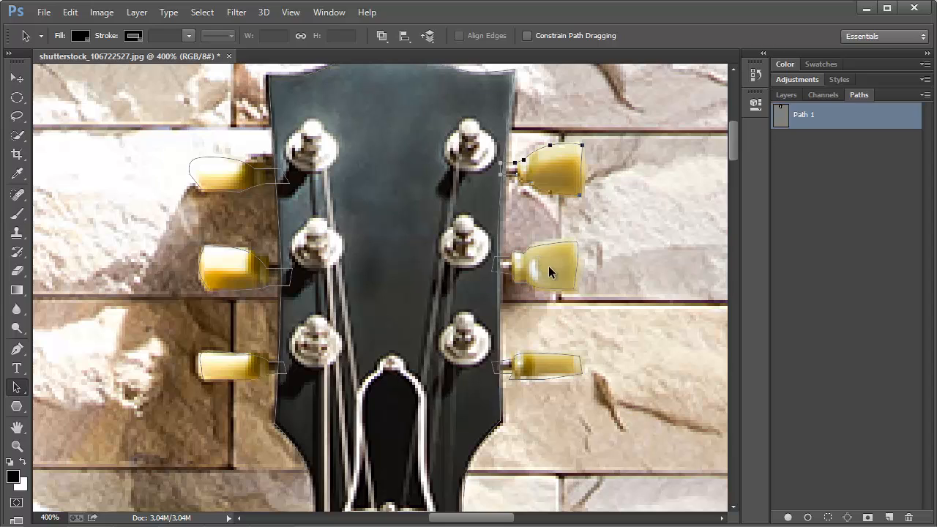
left_click(383, 41)
left_click(611, 109)
key("ctrl+Return")
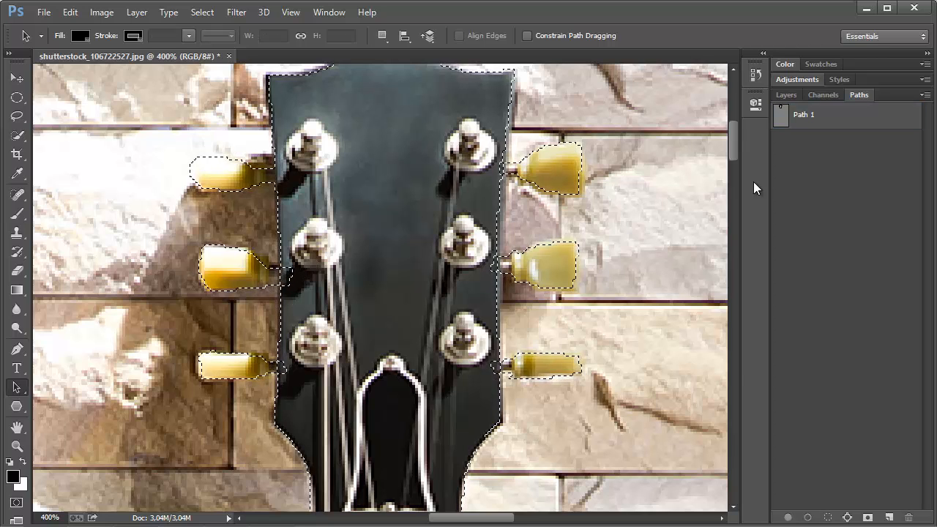
key("ctrl+d")
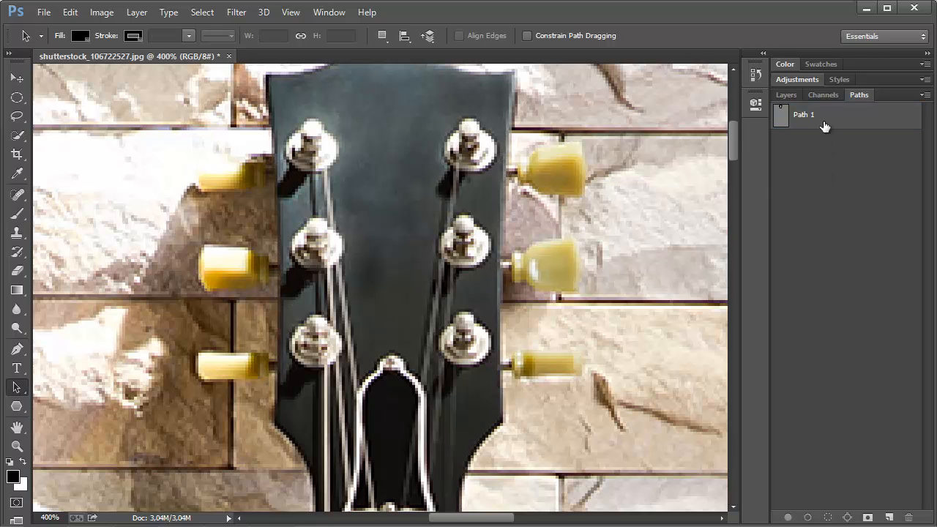
Step: Select the headstock and all six peg outlines in Path 1 and set their path operation to Combine Shapes
left_click(779, 117)
left_click_drag(637, 133, 175, 377)
left_click(386, 35)
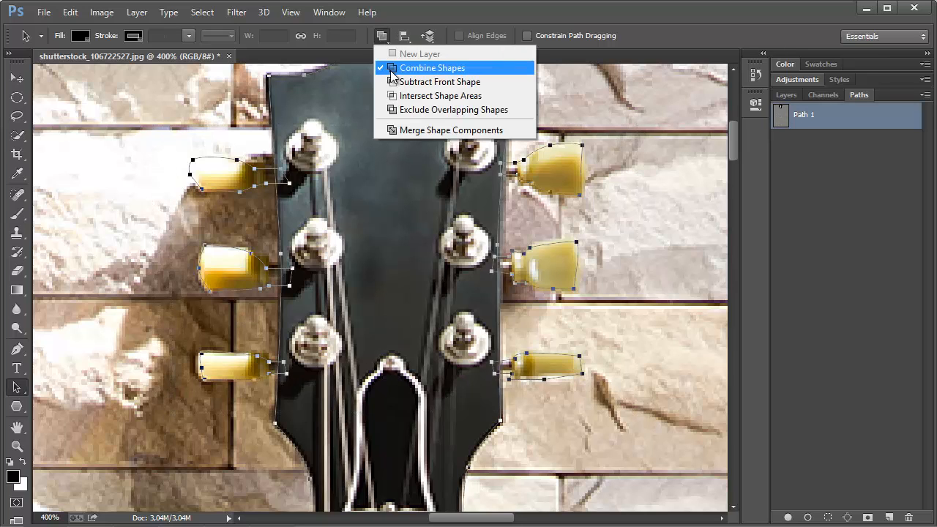
Step: Apply Combine Shapes to the headstock and peg outlines, load Path 1 as a selection, and deselect it
left_click(391, 67)
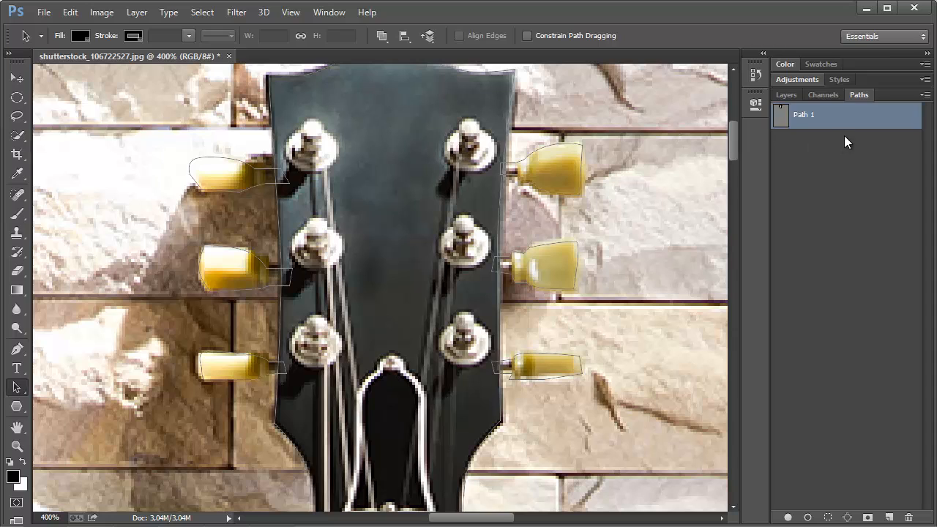
left_click(828, 518)
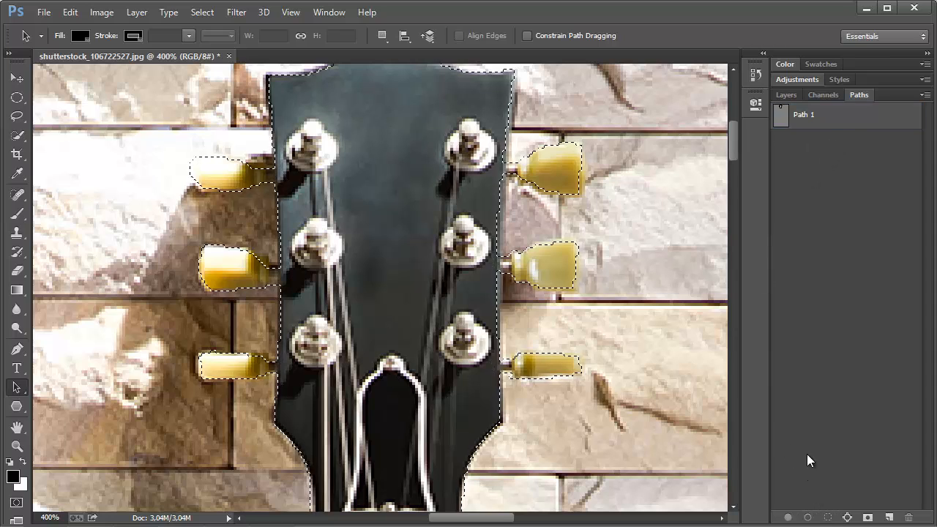
left_click_drag(553, 385, 603, 284)
left_click_drag(508, 176, 493, 268)
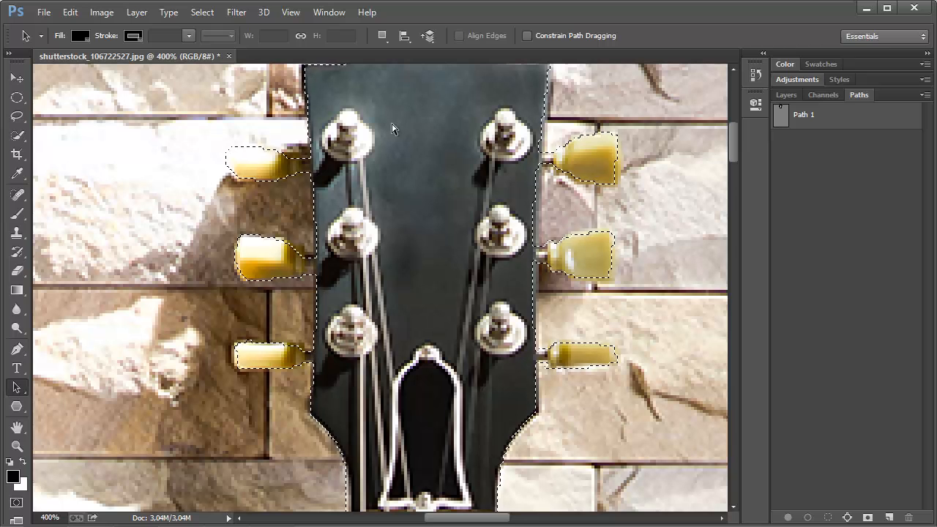
key("ctrl+d")
left_click_drag(558, 177, 535, 195)
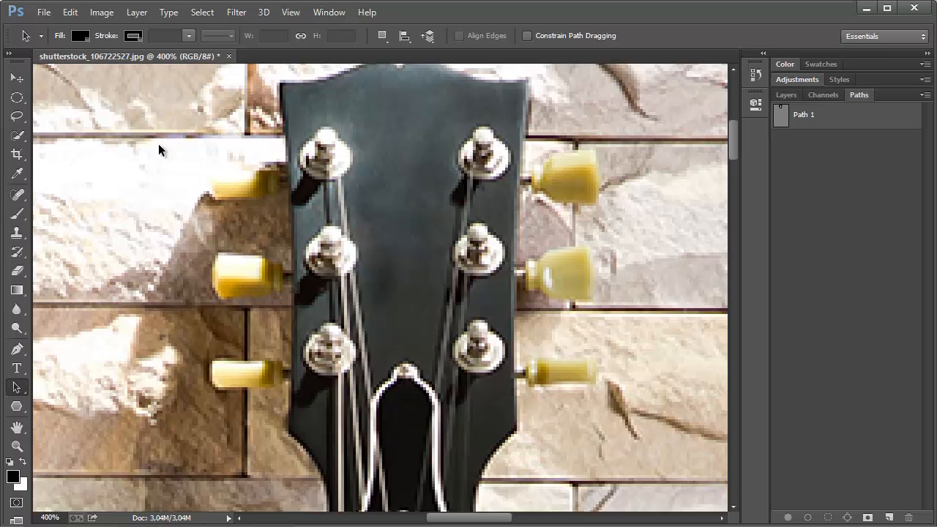
Step: Trace the upper-left tuner post and washer as a closed Pen outline in Path 1 and set it to Subtract Front Shape
left_click(783, 119)
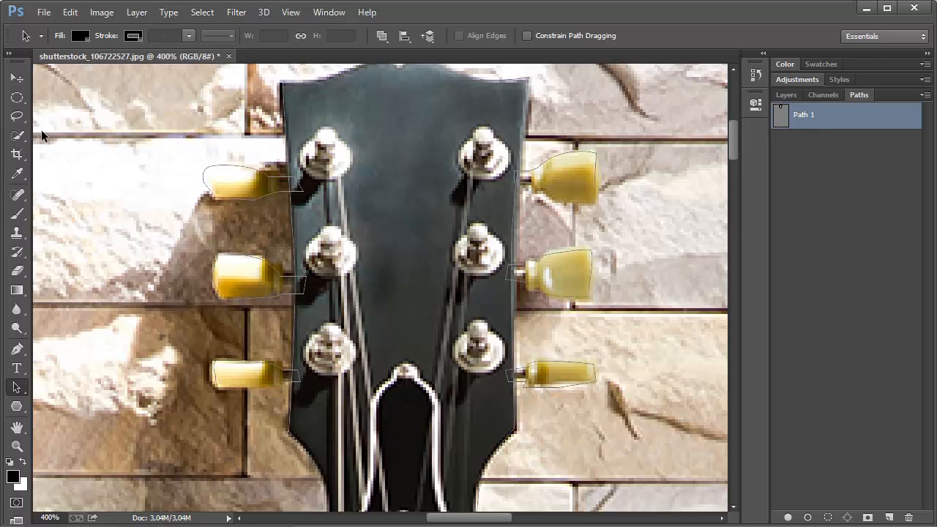
left_click(16, 349)
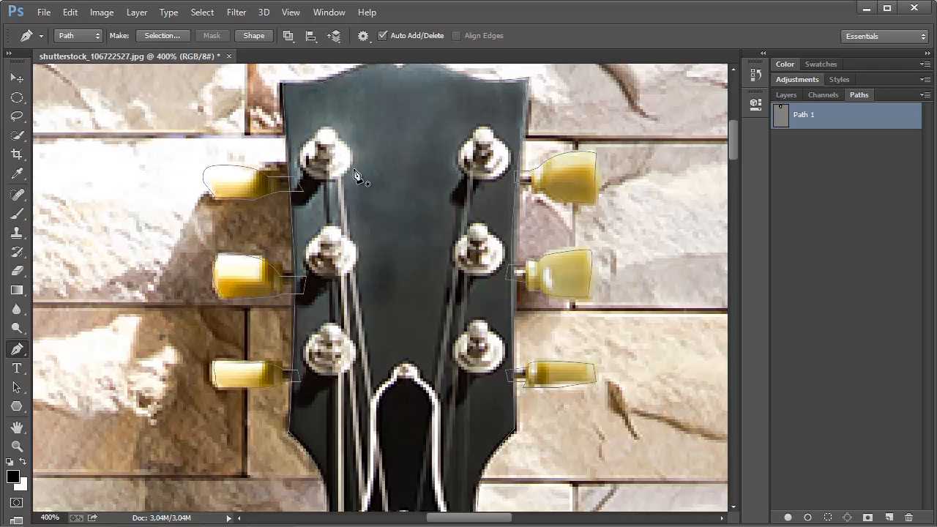
left_click(318, 136)
left_click(315, 138)
left_click(288, 35)
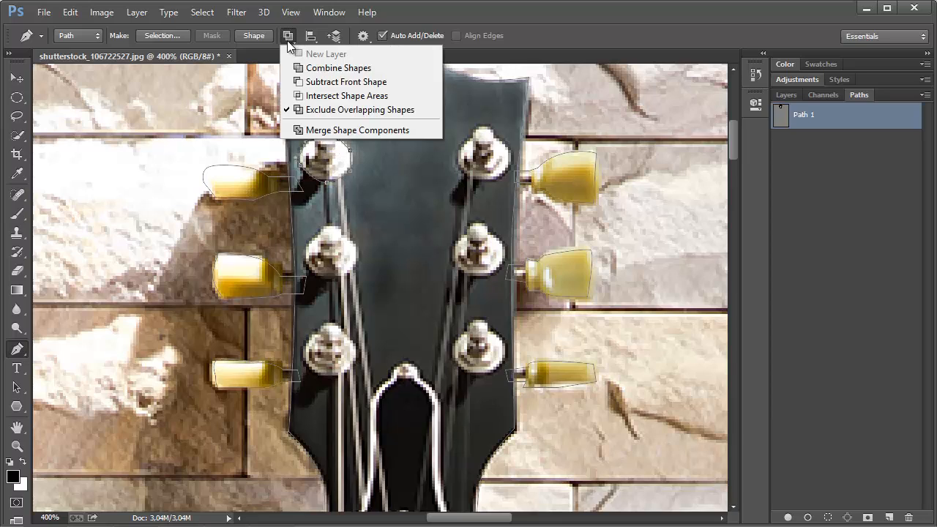
left_click(308, 81)
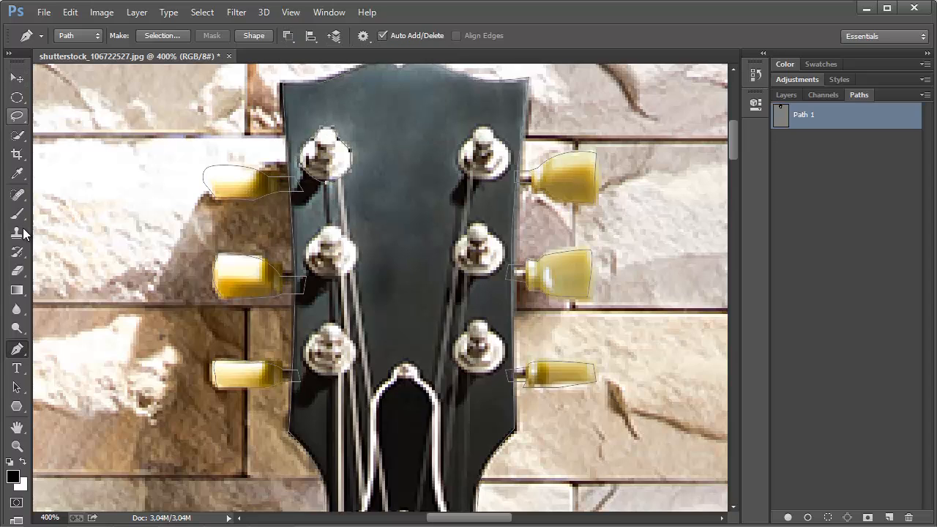
Step: Load Path 1, including the subtracted tuner post outline, as a selection
left_click(17, 387)
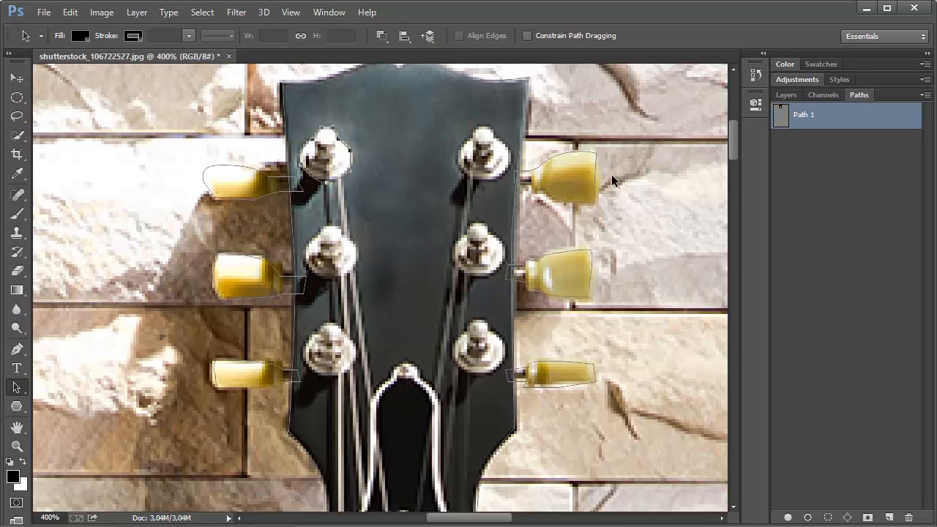
left_click(815, 160)
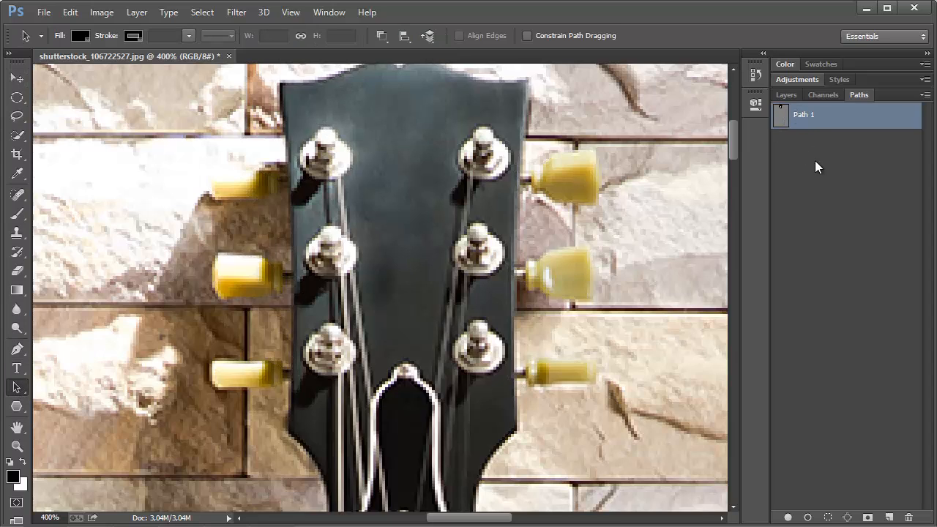
left_click(805, 121)
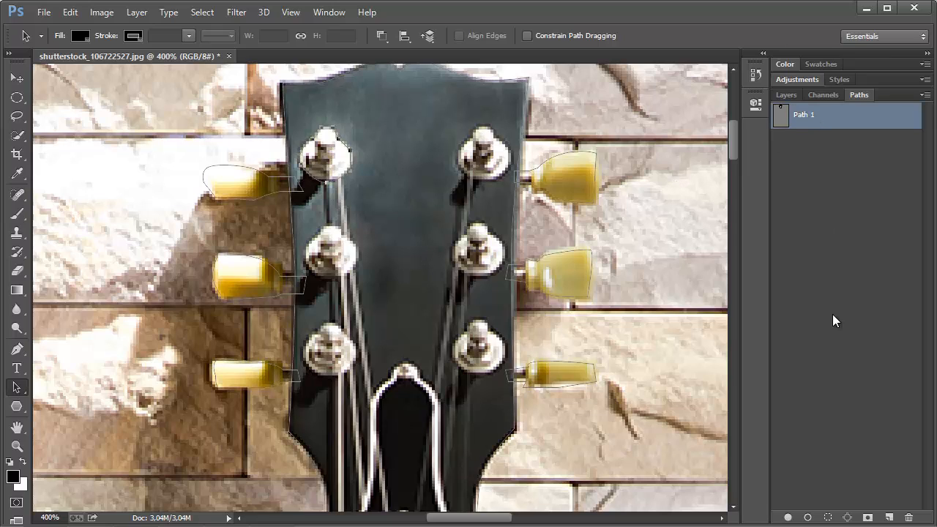
left_click(828, 518)
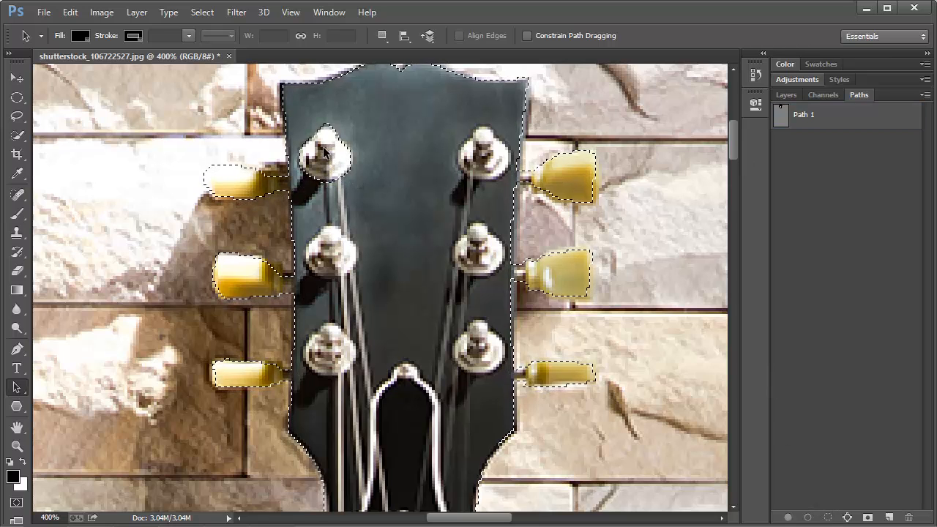
Step: Create a new layer above the background and fill the headstock selection with White
left_click(787, 94)
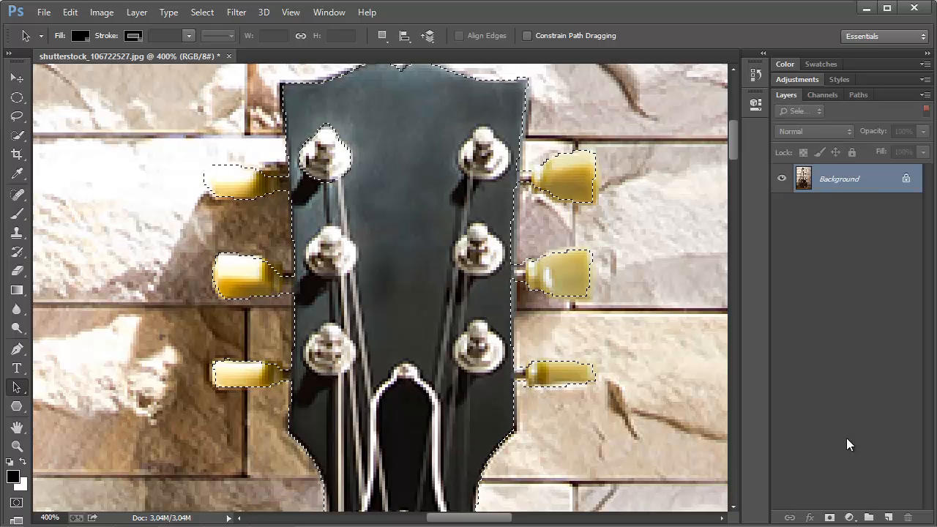
left_click(888, 516)
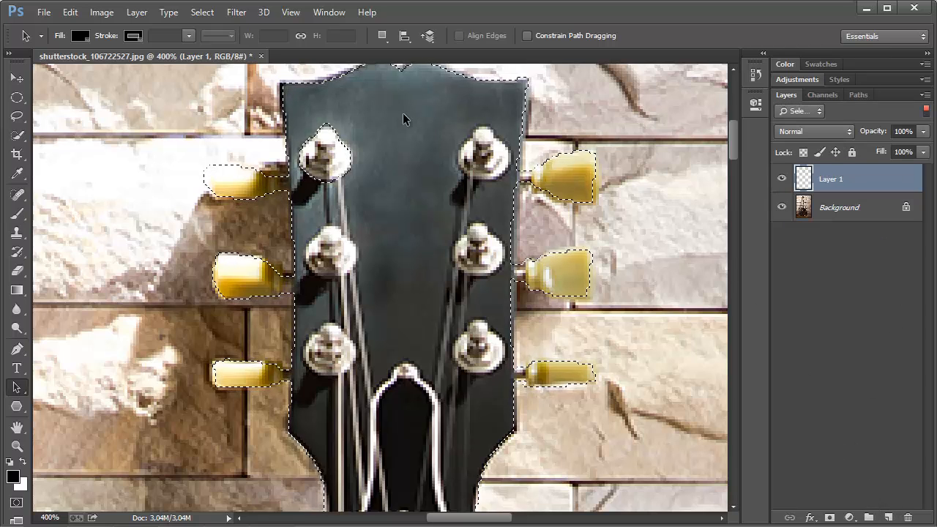
left_click(70, 12)
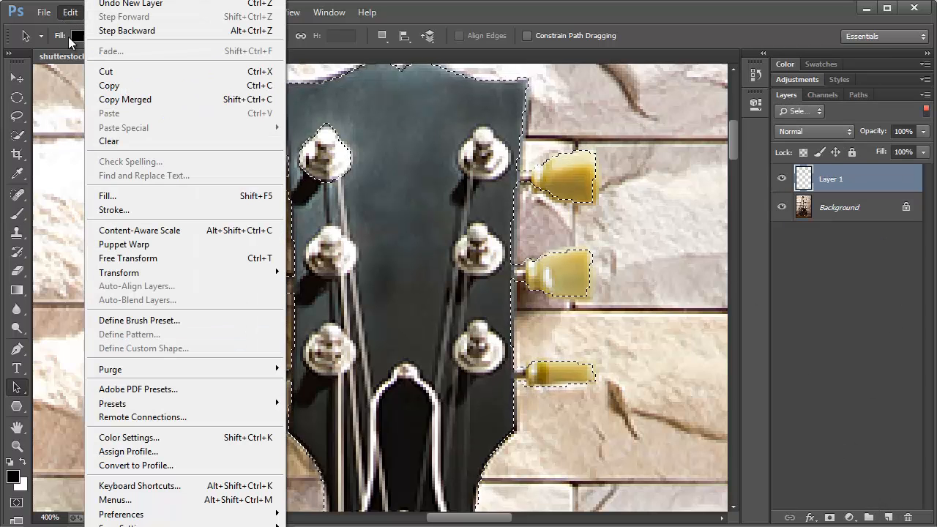
left_click(142, 196)
left_click_drag(491, 118, 790, 108)
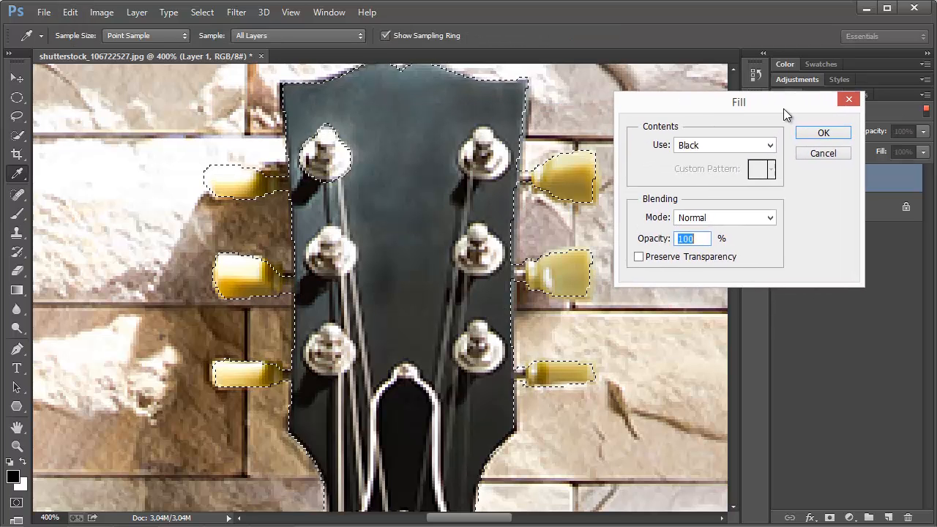
left_click(770, 146)
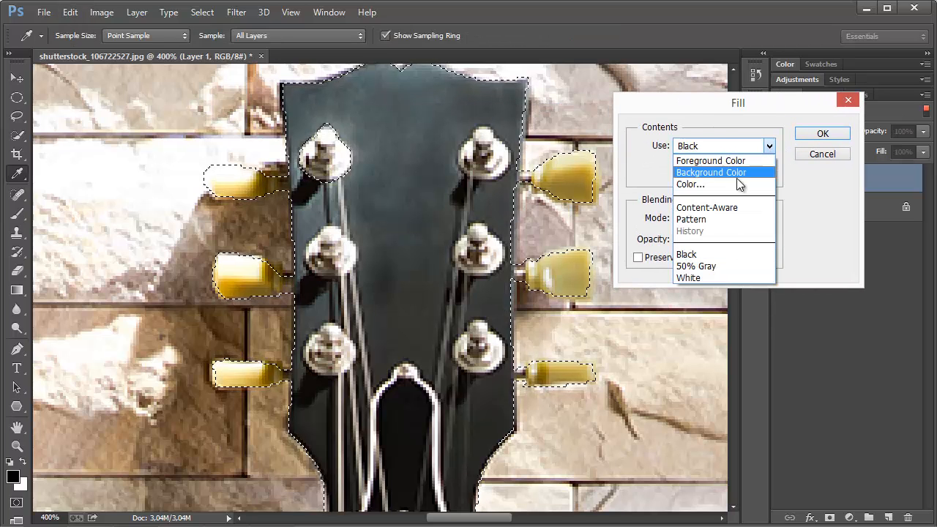
left_click(727, 277)
left_click(821, 135)
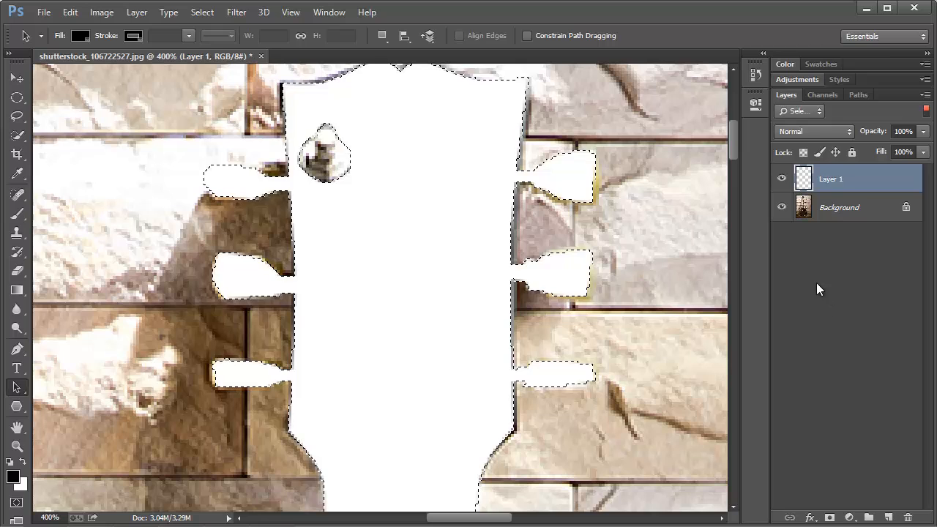
Step: Deselect the headstock, compare the image with and without the white-filled Layer 1, and delete that layer
left_click(816, 283)
left_click(202, 12)
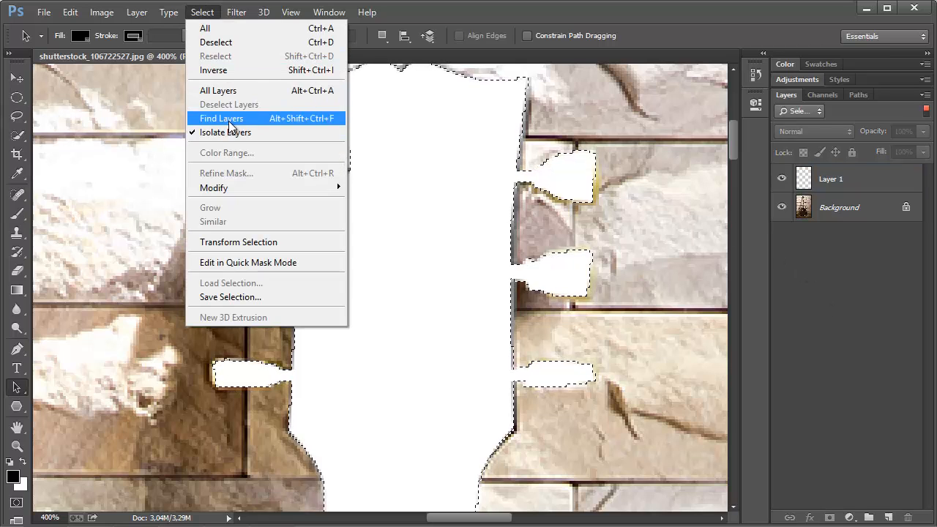
left_click(228, 43)
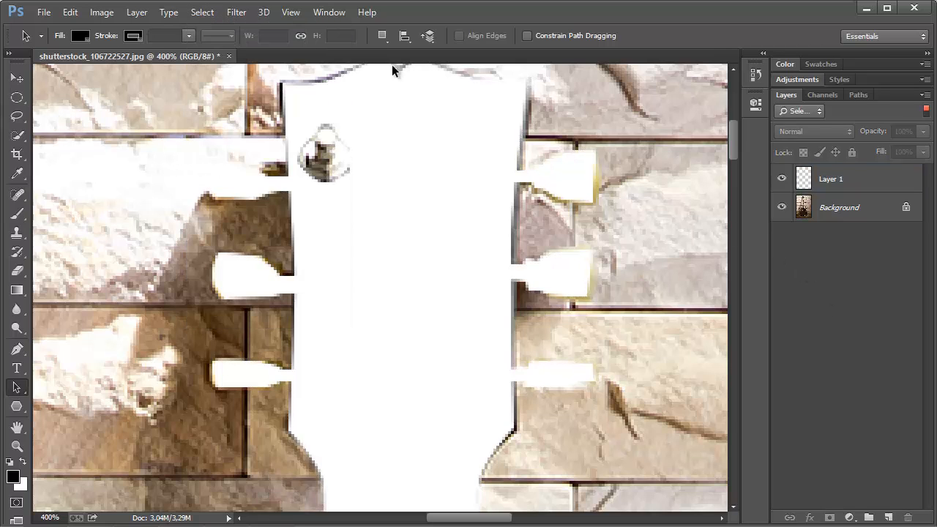
key("ctrl+1")
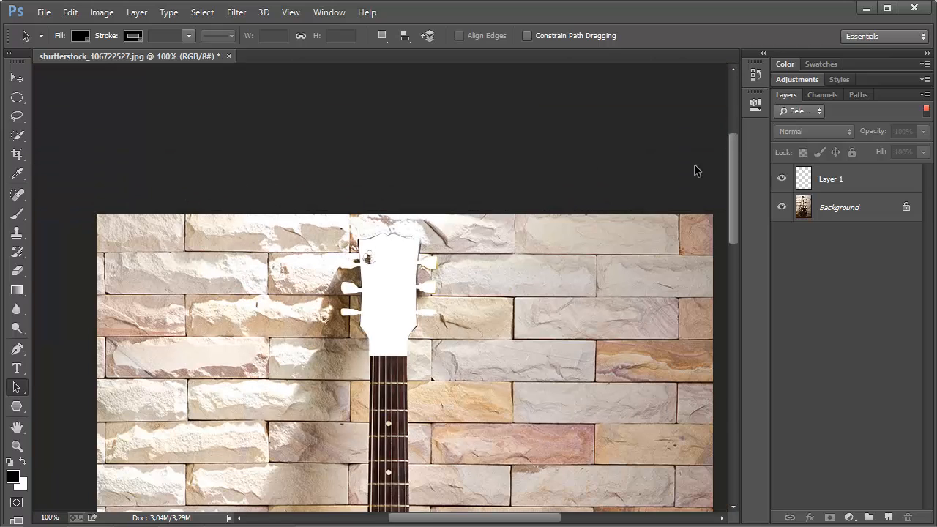
left_click(781, 179)
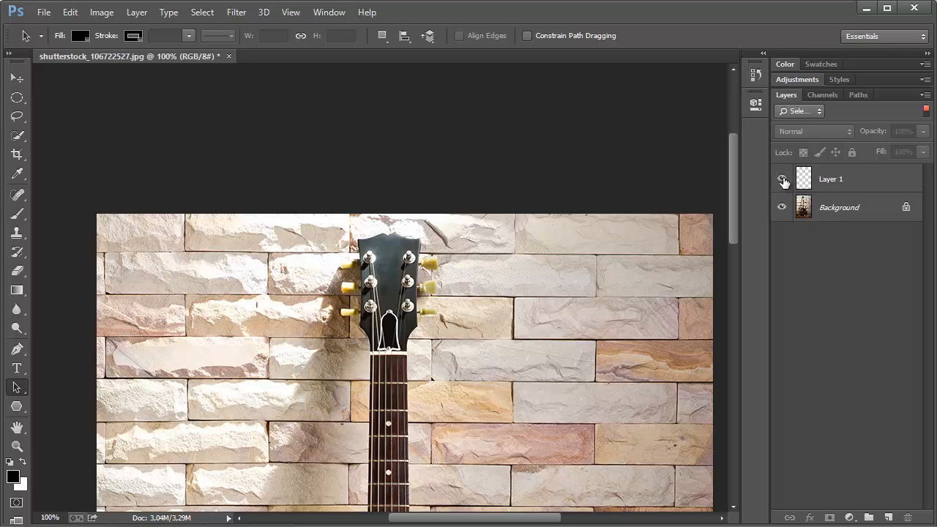
left_click(781, 179)
left_click(782, 179)
left_click_drag(883, 184, 909, 517)
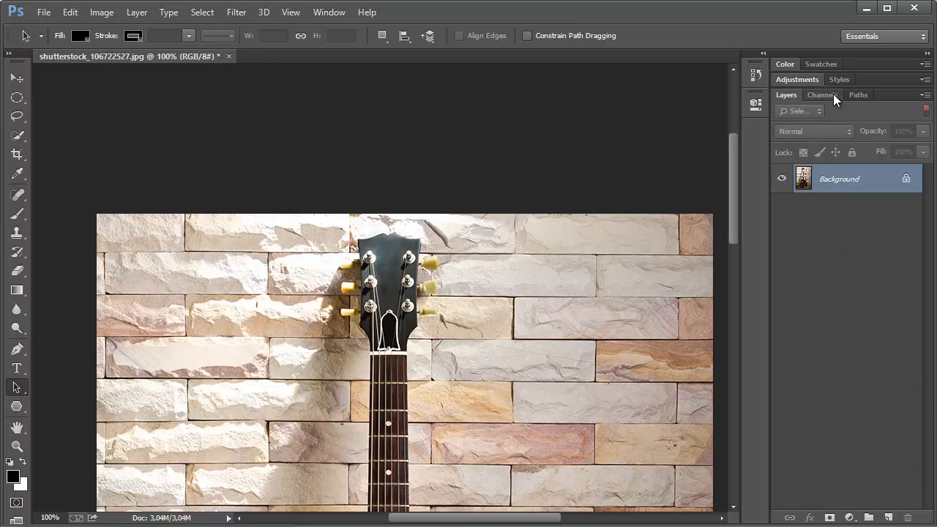
Step: Reactivate Path 1, try a freehand Lasso selection along the headstock's left edge and pegs, and deselect it
left_click(858, 94)
left_click(803, 126)
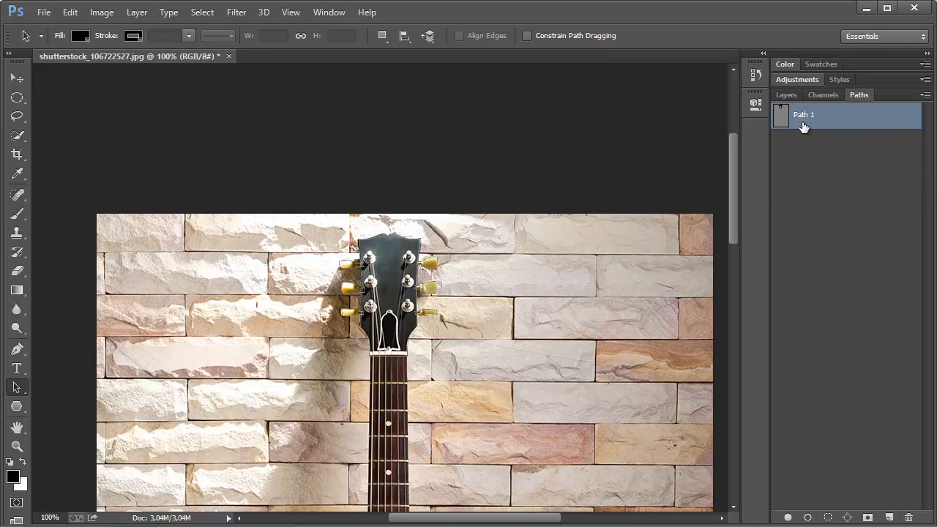
mouse_move(17, 99)
left_mouse_down()
mouse_move(15, 116)
mouse_move(72, 131)
mouse_move(82, 115)
left_mouse_up()
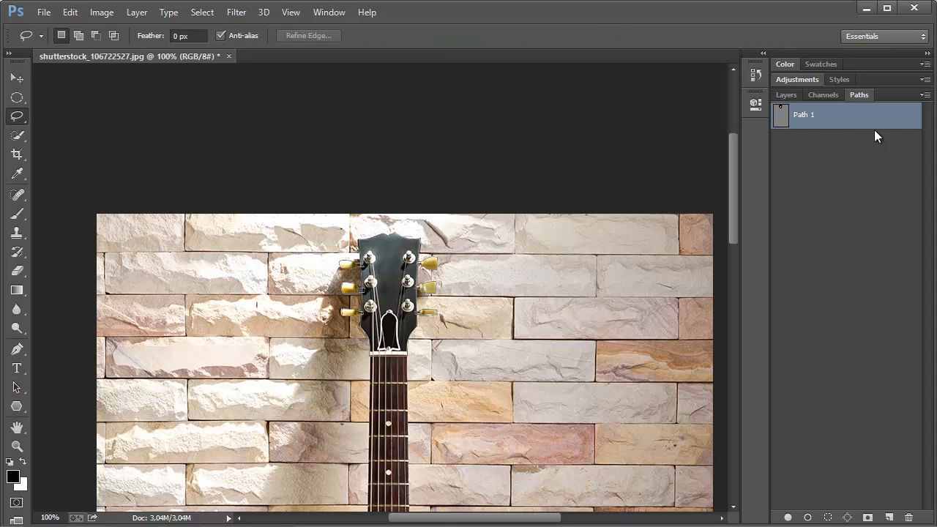
left_click(388, 281, "ctrl")
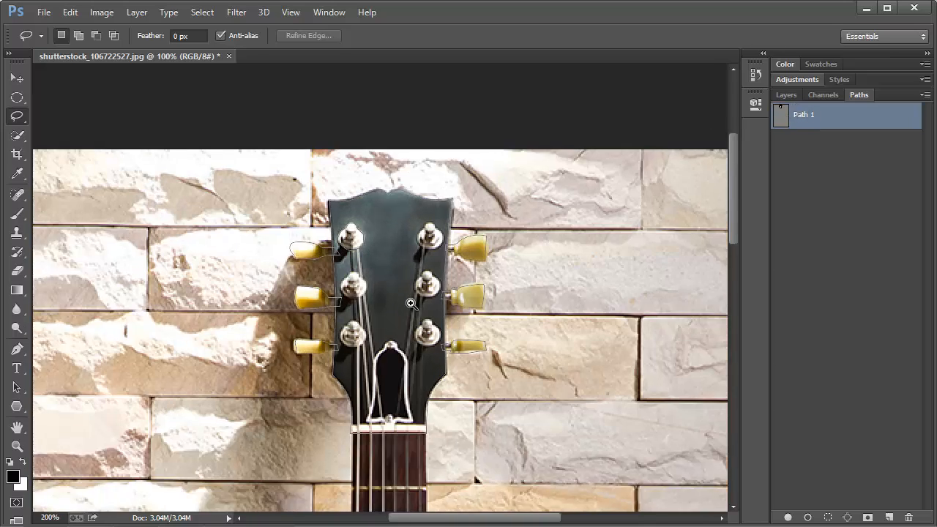
left_click(410, 299, "ctrl")
left_click_drag(333, 283, 428, 236)
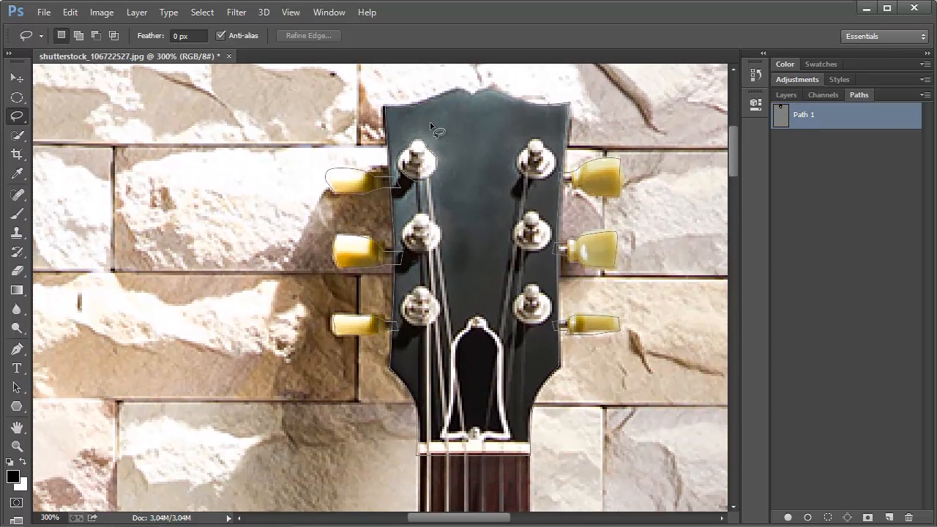
mouse_move(383, 106)
left_mouse_down()
mouse_move(391, 130)
mouse_move(384, 110)
mouse_move(394, 108)
mouse_move(384, 109)
mouse_move(386, 179)
mouse_move(329, 171)
mouse_move(327, 186)
mouse_move(393, 192)
mouse_move(397, 254)
mouse_move(427, 253)
mouse_move(416, 266)
mouse_move(451, 254)
mouse_move(450, 238)
mouse_move(455, 249)
mouse_move(443, 241)
mouse_move(407, 261)
mouse_move(349, 248)
mouse_move(338, 256)
mouse_move(349, 279)
mouse_move(365, 280)
mouse_move(361, 268)
mouse_move(382, 262)
left_mouse_up()
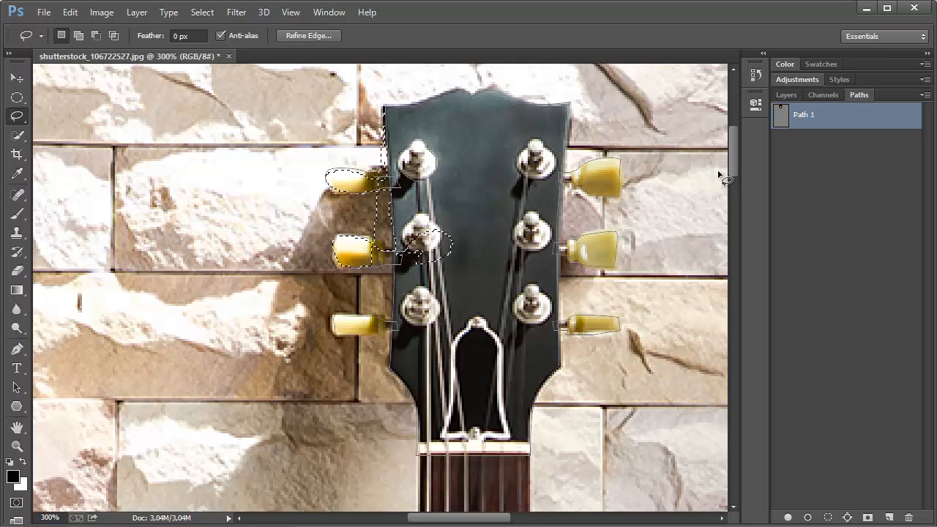
key("ctrl+d")
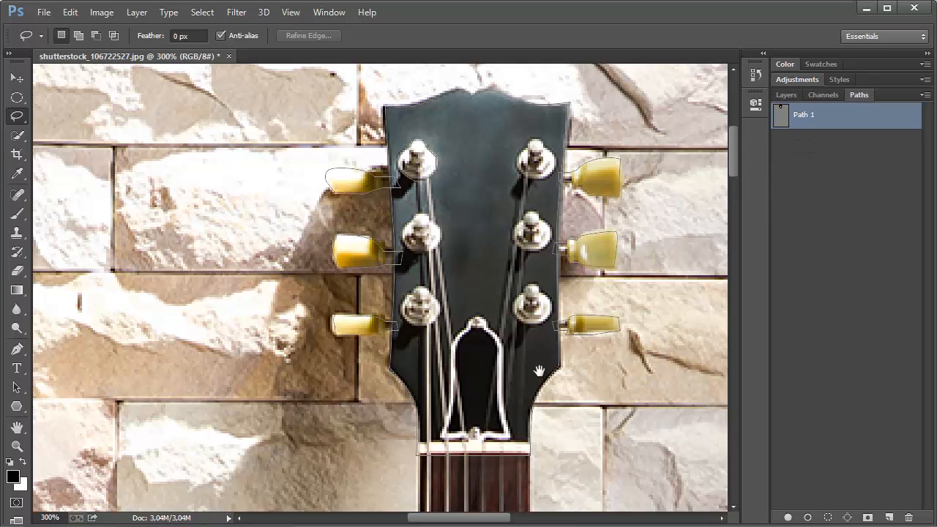
Step: Switch back to the Path Selection tool with Path 1 still active
scroll(525, 390, "down", 2)
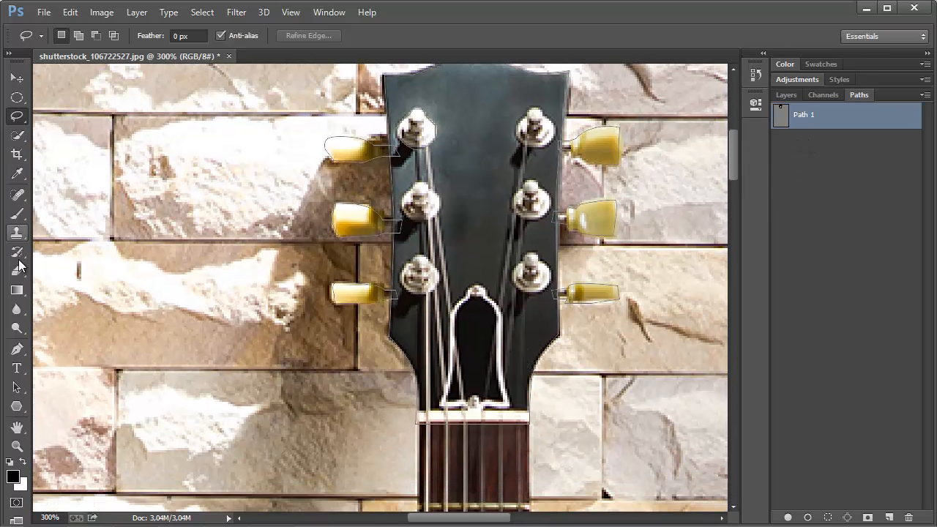
left_click(17, 388)
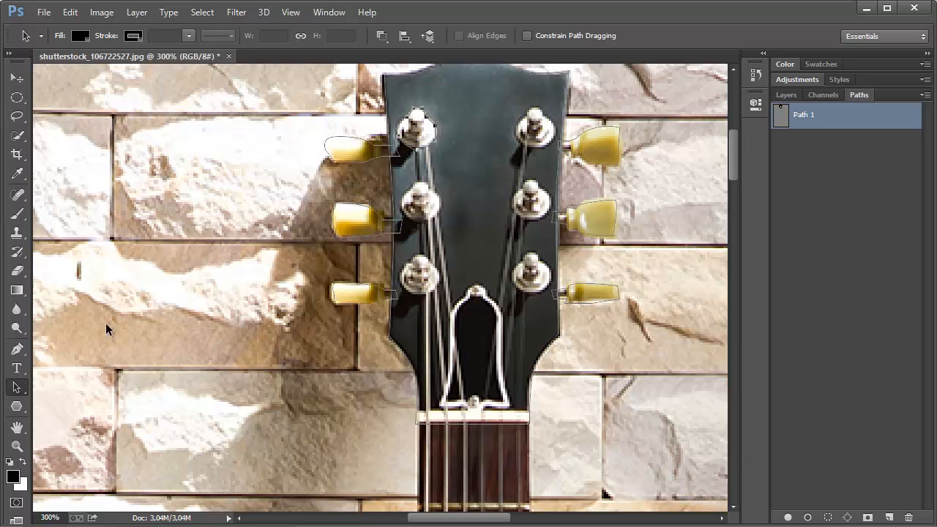
right_click(22, 397)
left_click(106, 386)
Step: Examine the guitar's neck and body below the headstock, both as a whole and close up along the fretboard edges
left_click_drag(489, 372, 495, 207)
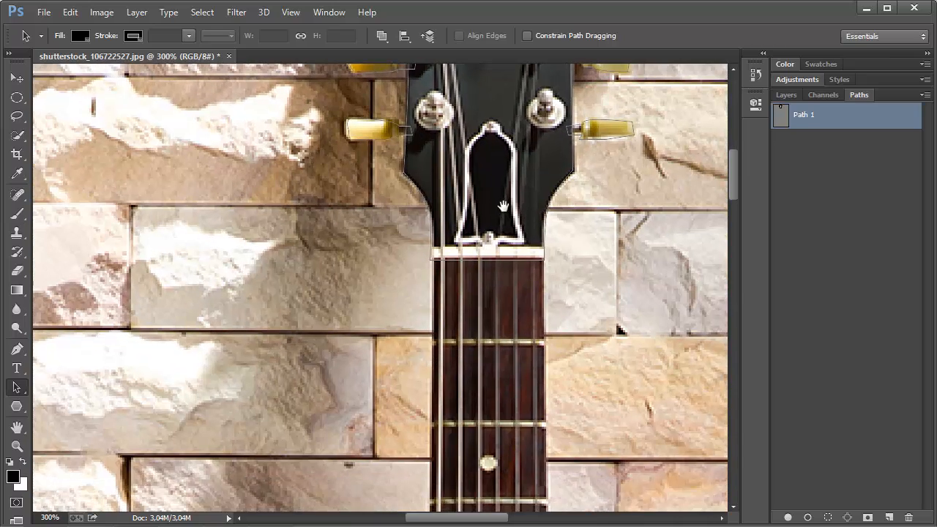
left_click(491, 278, "alt")
left_click(493, 280, "alt")
left_click(493, 280, "alt")
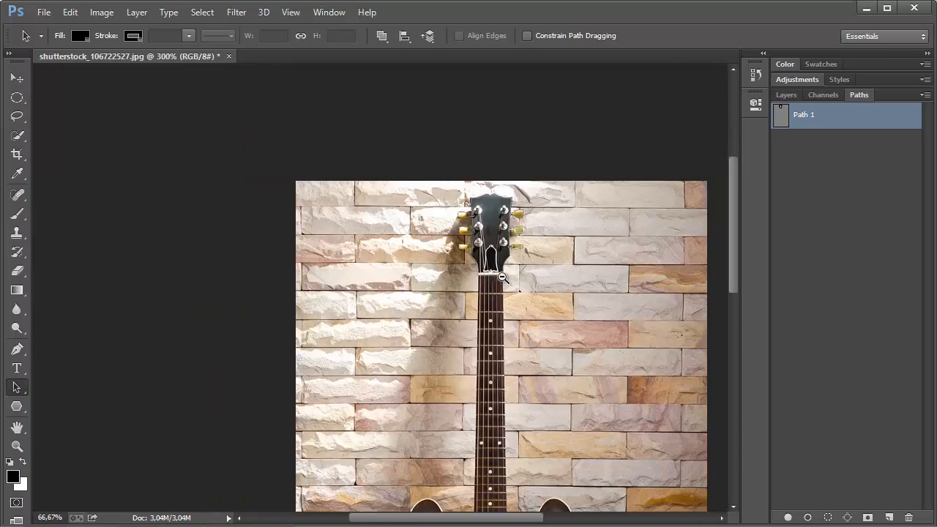
left_click(493, 279, "alt")
left_click_drag(514, 281, 463, 231)
left_click_drag(537, 247, 456, 158)
left_click(507, 177)
left_click_drag(489, 310, 504, 226)
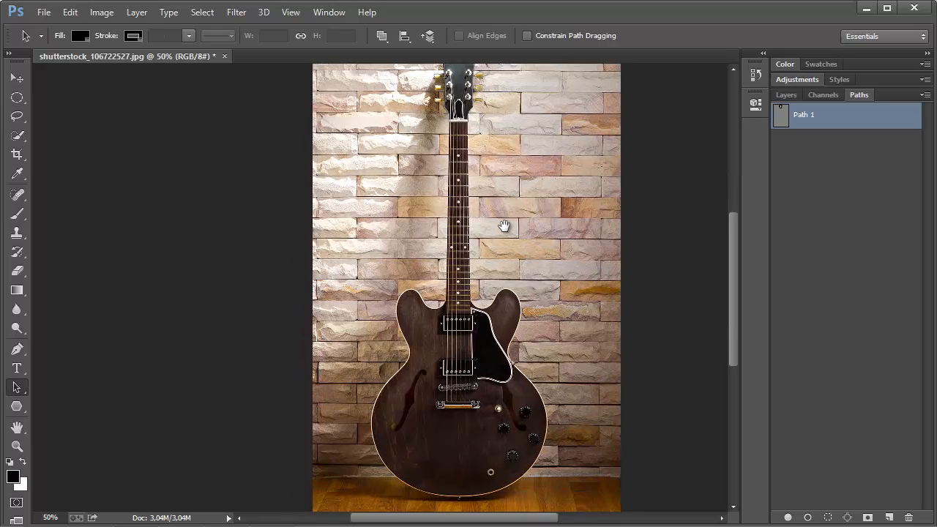
left_click(496, 171, "ctrl")
left_click(496, 171, "ctrl")
left_click(491, 186, "ctrl")
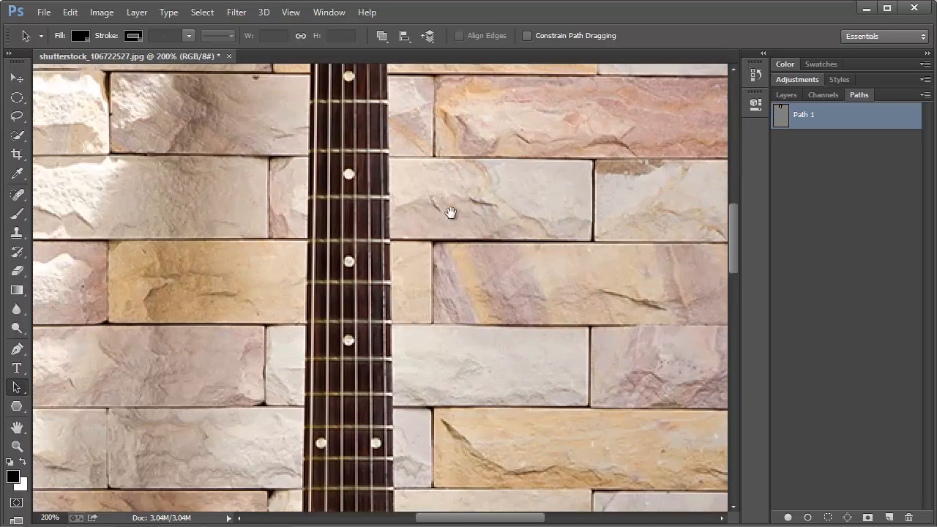
Step: Start a Pen tool outline at the nut's left end and run it straight down the neck to the left body joint
left_click_drag(443, 152, 476, 354)
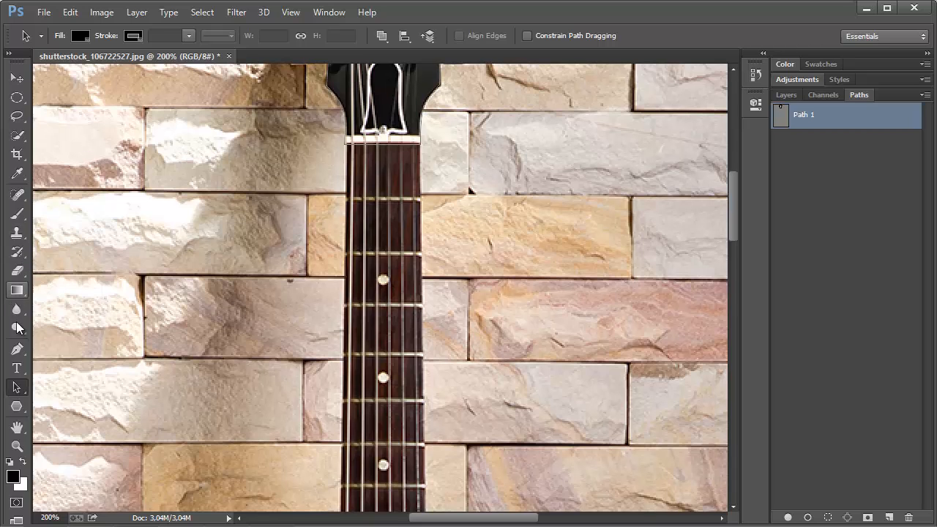
left_click(17, 349)
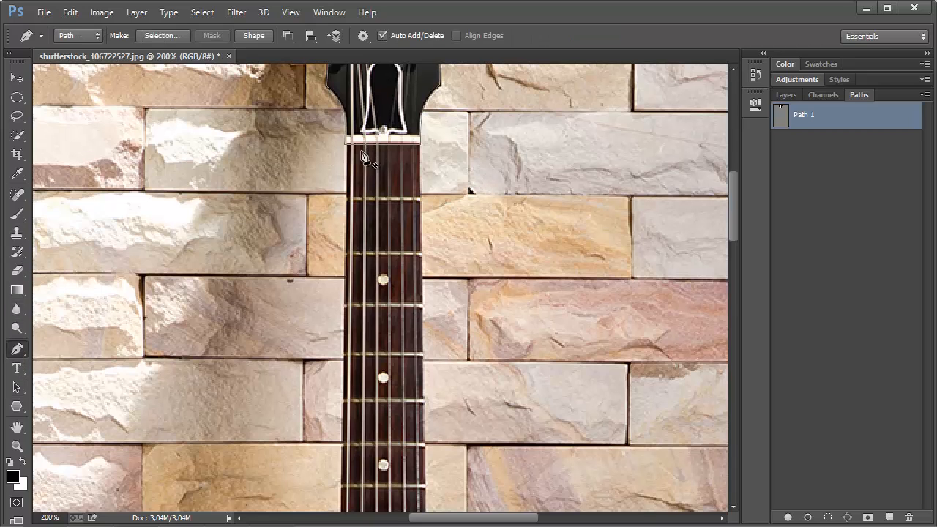
left_click_drag(347, 162, 400, 173)
left_click(422, 177, "ctrl")
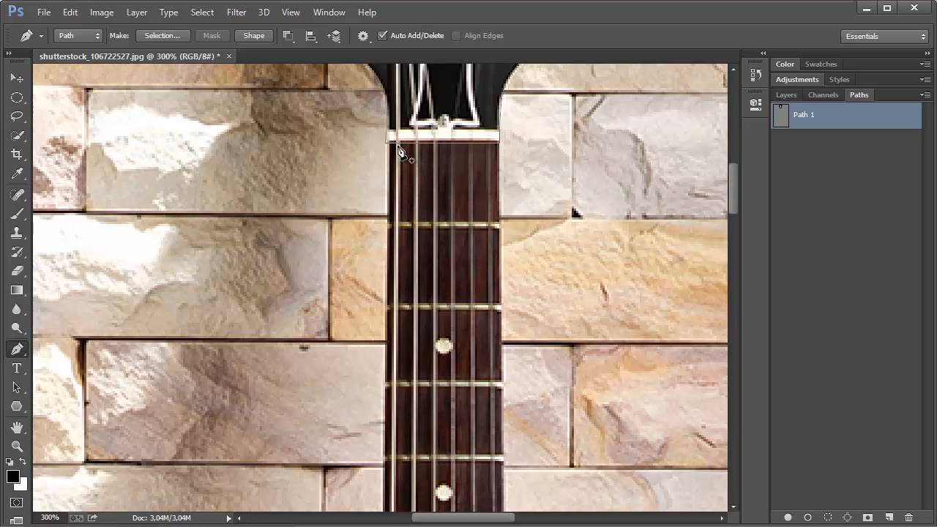
left_click(407, 179, "ctrl+alt")
left_click(412, 216, "ctrl+alt")
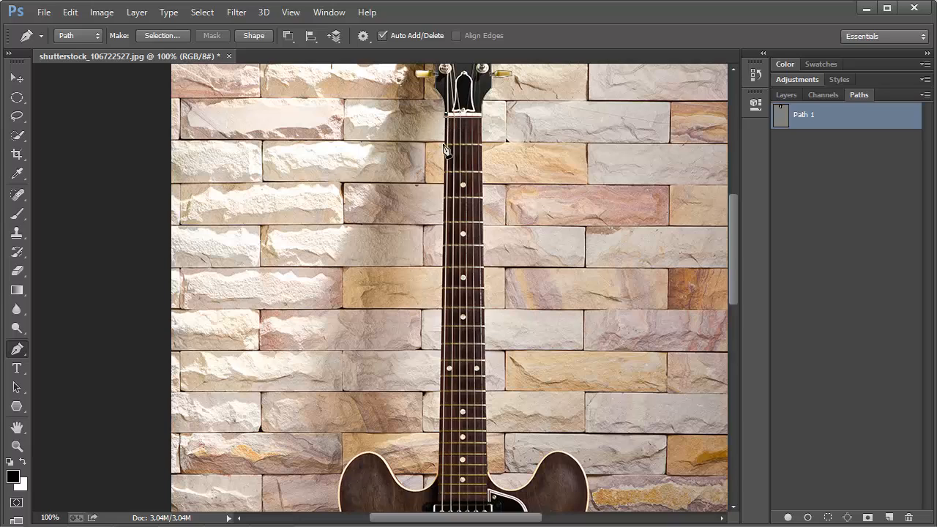
scroll(454, 253, "down", 3)
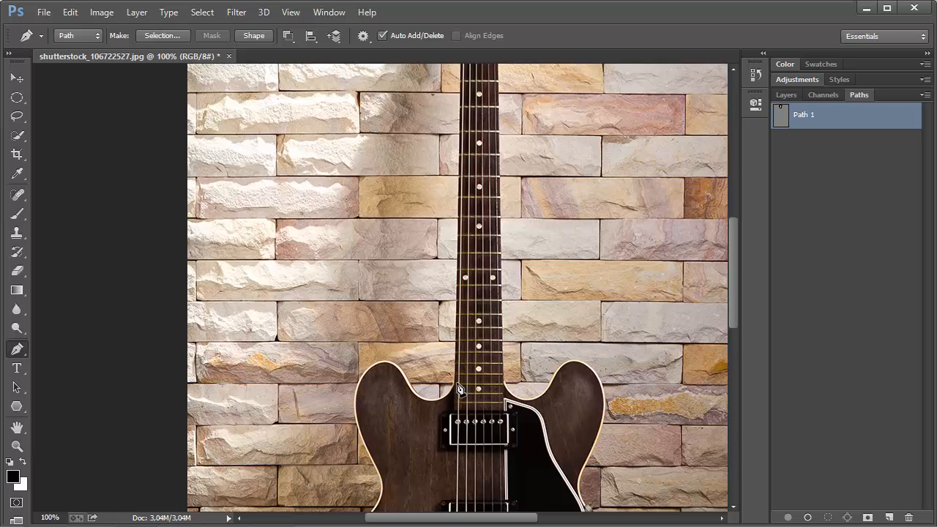
scroll(454, 378, "up", 3)
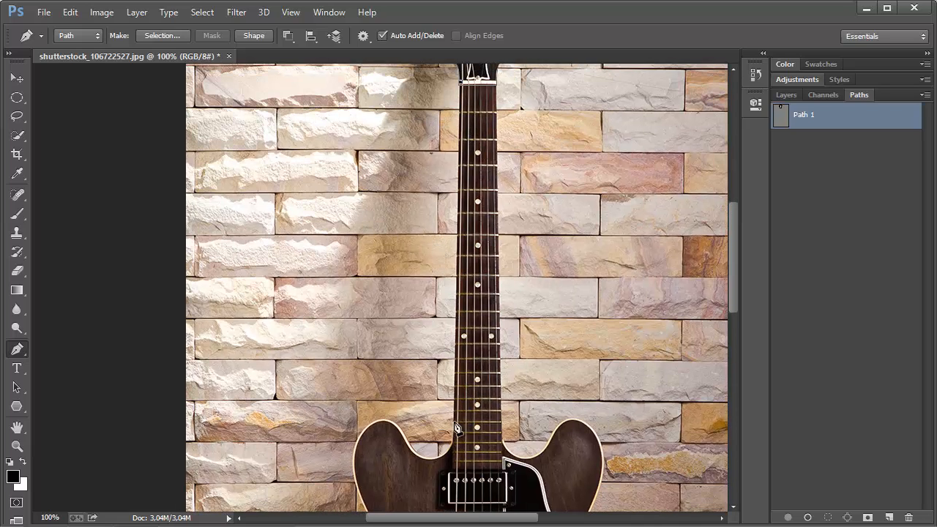
left_click_drag(454, 440, 455, 448)
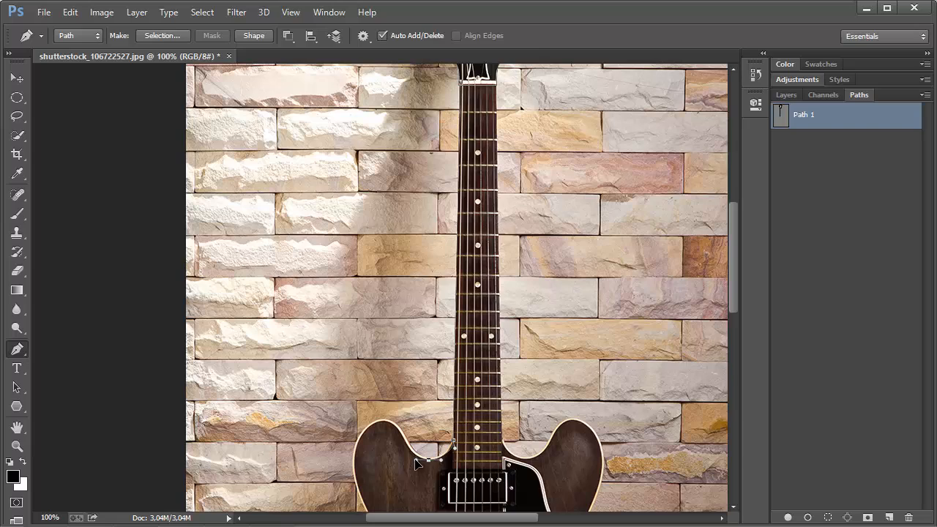
left_click(375, 422)
left_click(391, 428, "ctrl")
left_click(392, 428, "ctrl")
left_click_drag(388, 425, 475, 194)
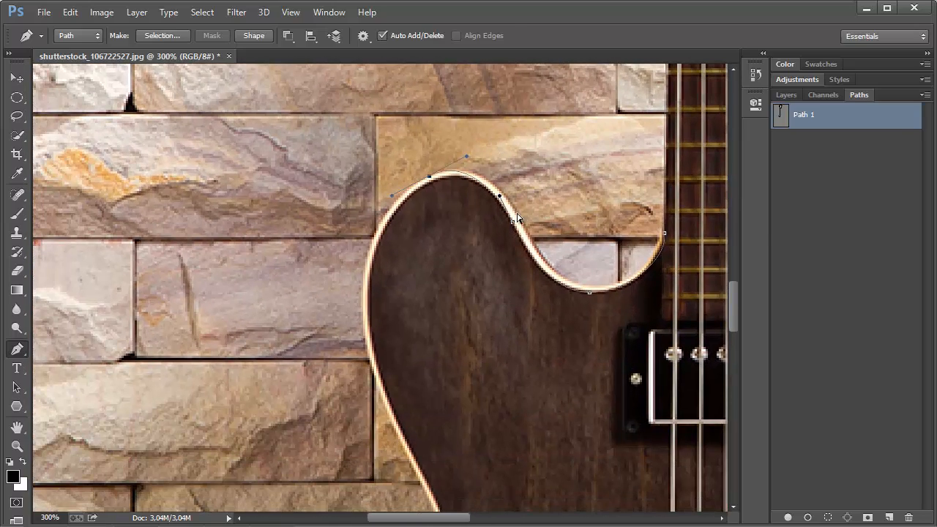
left_click(515, 220, "ctrl")
key("ctrl+alt+z")
key("ctrl+alt+z")
Step: Trace the left cutaway and horn with curved anchors, from the neck joint around the tip to the horn's outer side
left_click_drag(637, 274, 559, 226)
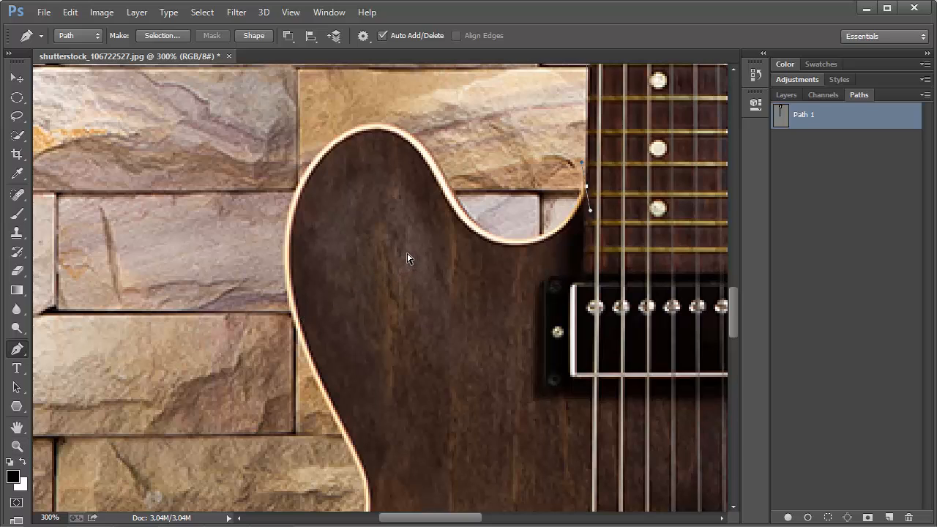
left_click(515, 233, "ctrl")
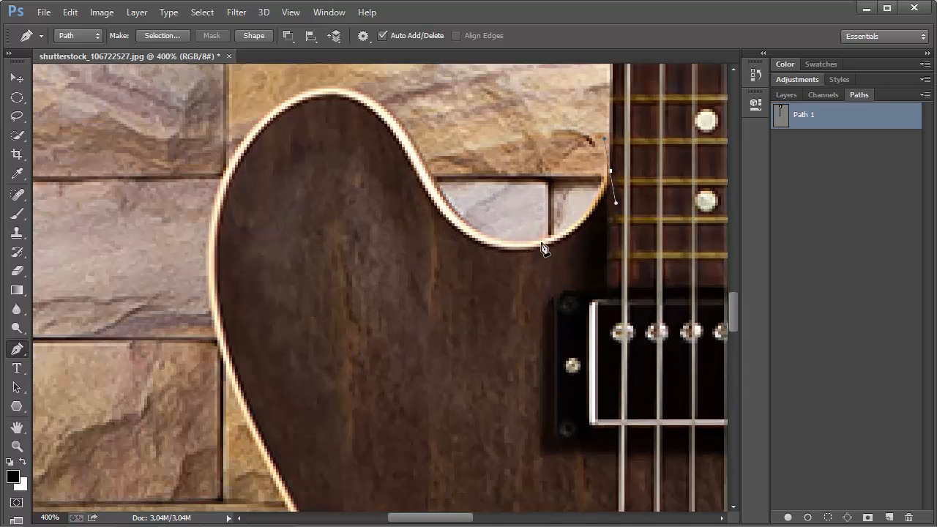
left_click_drag(504, 240, 460, 230)
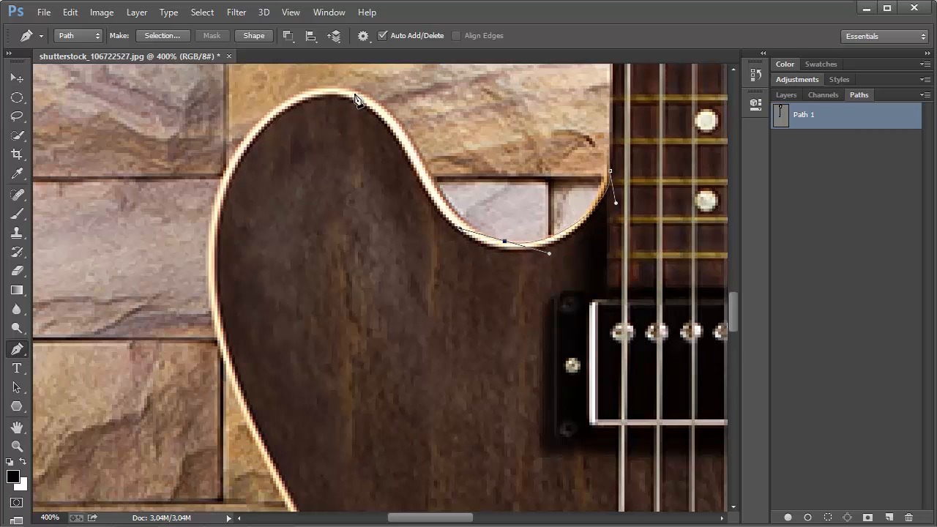
left_click_drag(347, 92, 297, 89)
key("ctrl+z")
left_click_drag(416, 153, 530, 228)
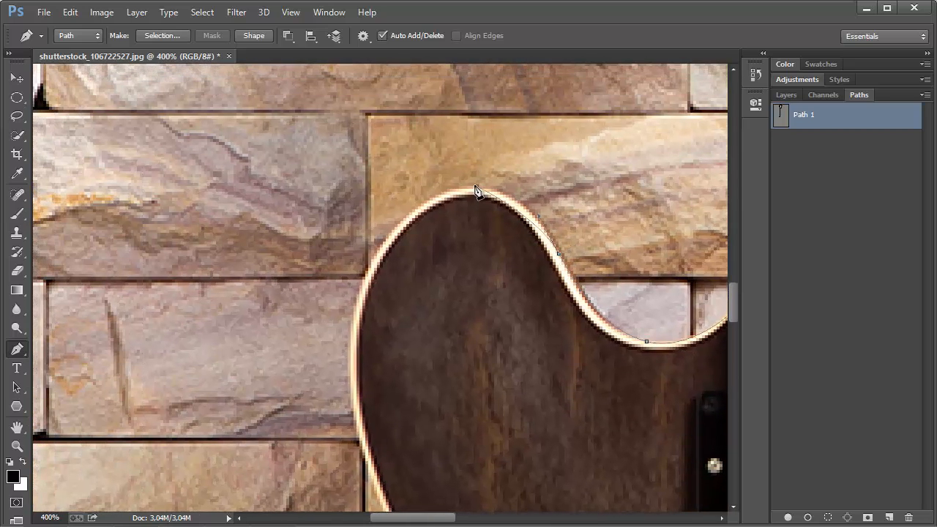
left_click_drag(476, 188, 438, 189)
left_click_drag(383, 243, 374, 258)
left_click_drag(391, 295, 436, 201)
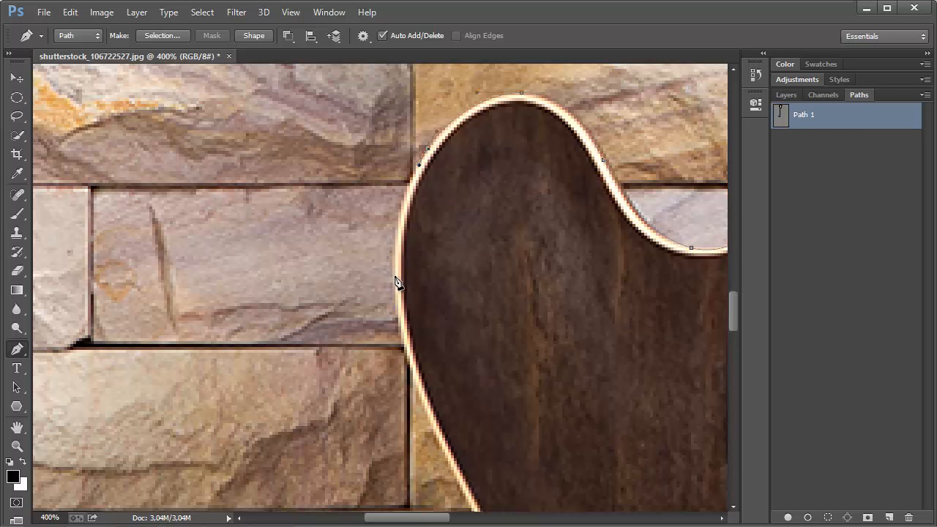
left_click_drag(395, 278, 400, 355)
Step: Continue the outline along the left waist and onto the upper part of the left lower bout
left_click_drag(446, 334, 392, 205)
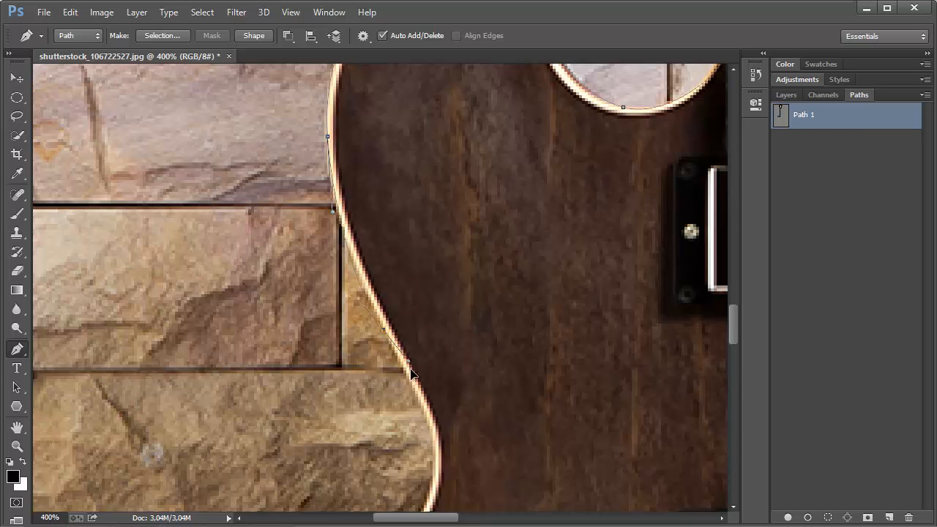
left_click_drag(414, 404, 435, 214)
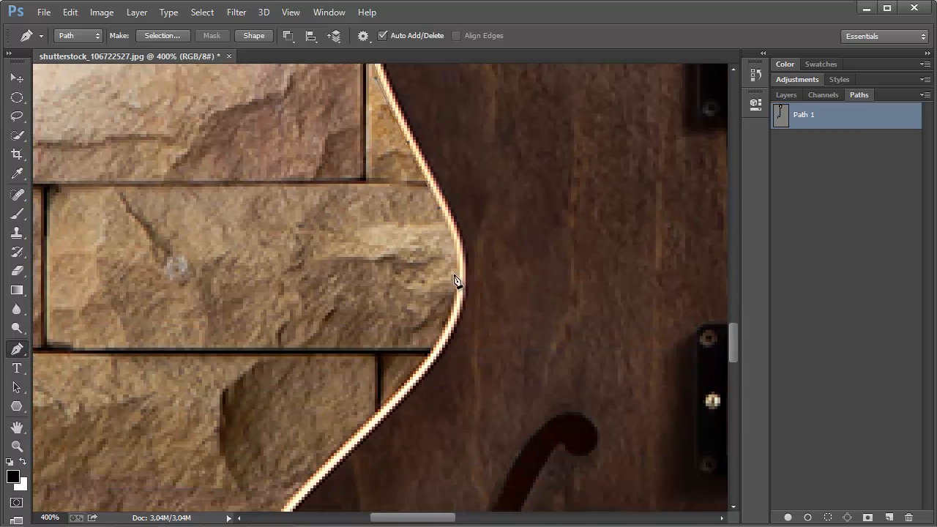
left_click_drag(457, 289, 446, 343)
left_click_drag(585, 256, 521, 197)
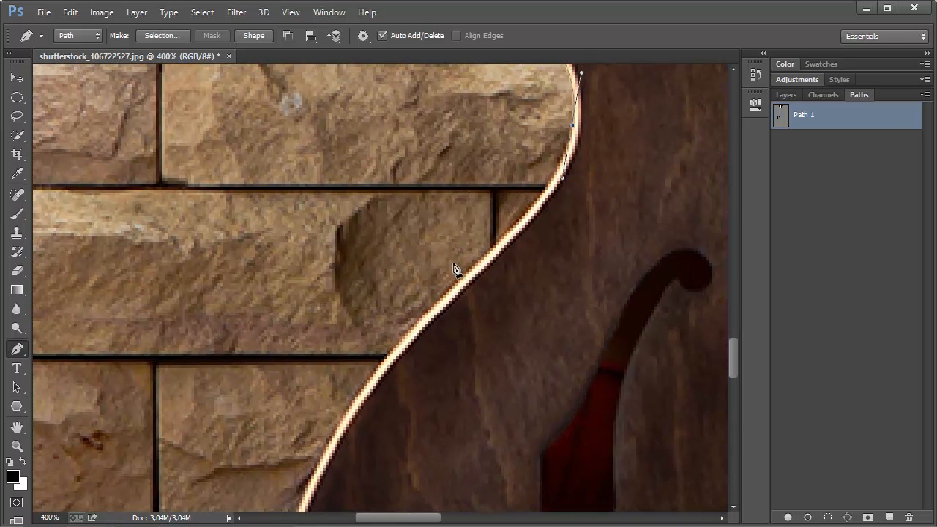
left_click_drag(469, 279, 518, 218)
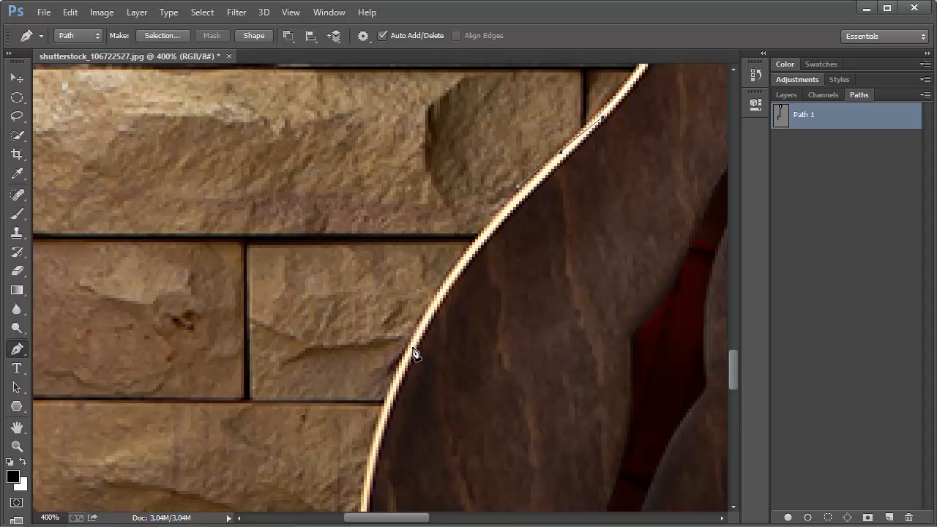
left_click_drag(405, 358, 378, 439)
left_click_drag(406, 409, 493, 200)
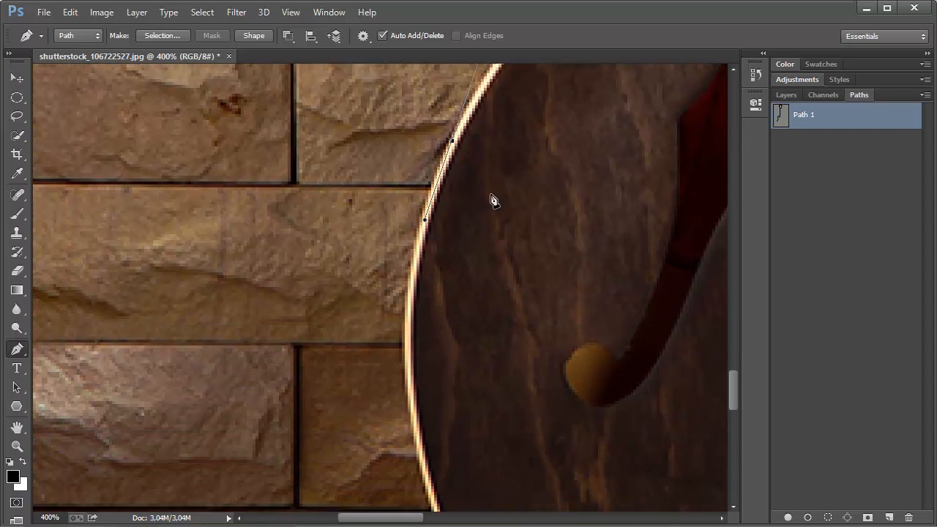
Step: Anchor the outline at the left lower bout's widest point and refine the curve above it to follow the binding
left_click_drag(409, 383, 407, 460)
left_click_drag(424, 219, 410, 221)
left_click_drag(469, 220, 402, 308)
left_click(411, 244)
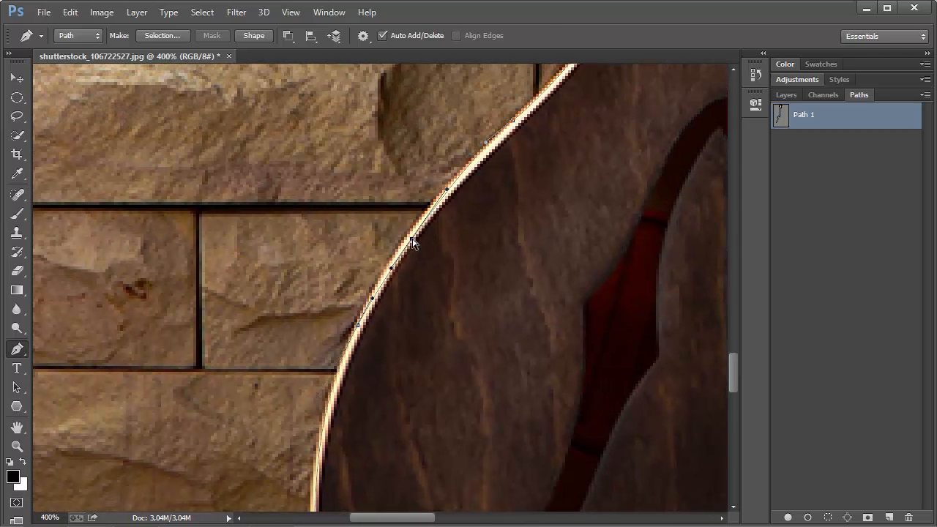
left_click_drag(412, 243, 407, 238)
Step: Trace the lower part of the left bout and the bottom edge of the guitar body
left_click_drag(421, 294, 414, 132)
left_click_drag(368, 367, 385, 416)
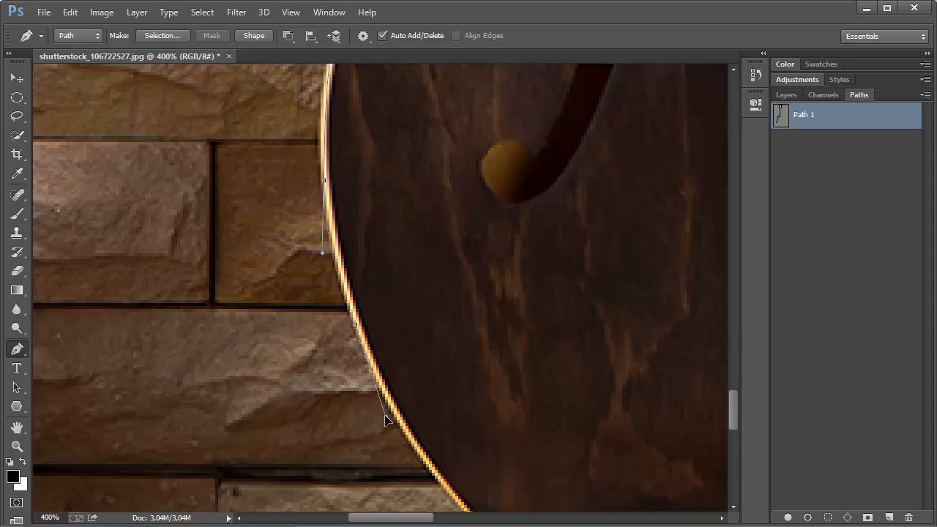
left_click_drag(451, 408, 244, 159)
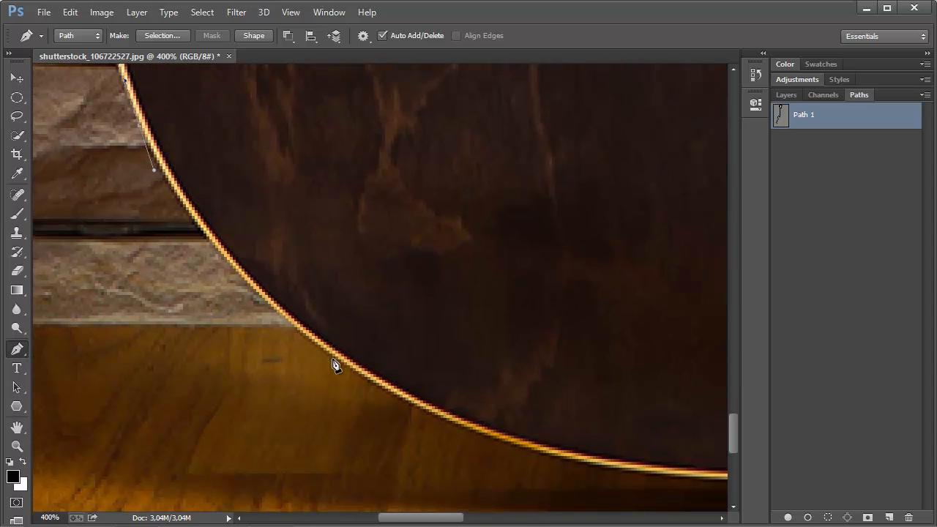
left_click_drag(334, 359, 406, 399)
left_click_drag(588, 381, 404, 286)
left_click_drag(546, 388, 265, 285)
left_click_drag(553, 271, 658, 223)
Step: Trace the right lower bout upward with curved anchors along the outer edge of the binding
left_click_drag(488, 293, 165, 460)
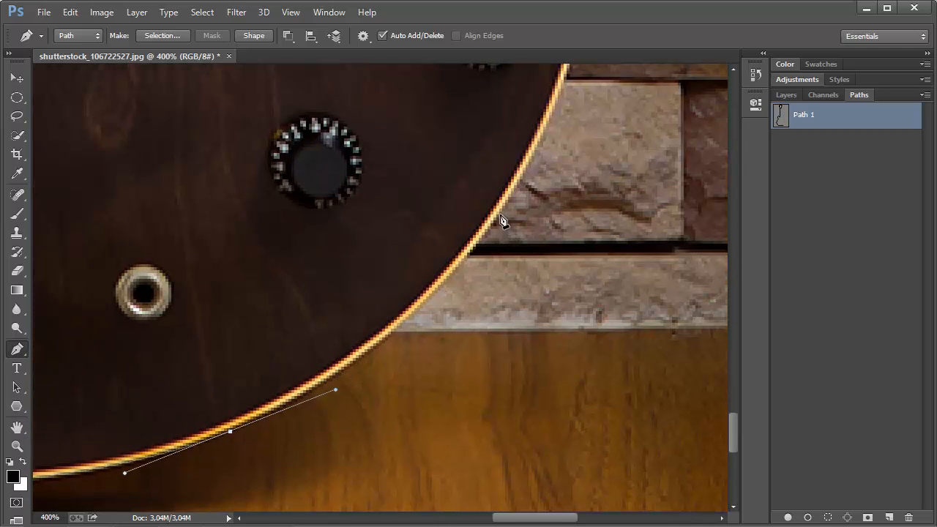
left_click_drag(502, 215, 531, 402)
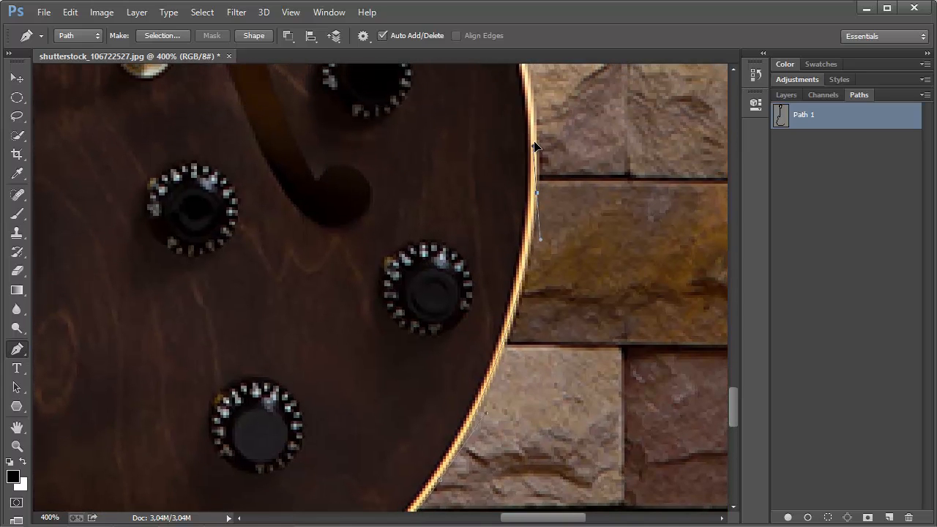
left_click_drag(577, 100, 615, 382)
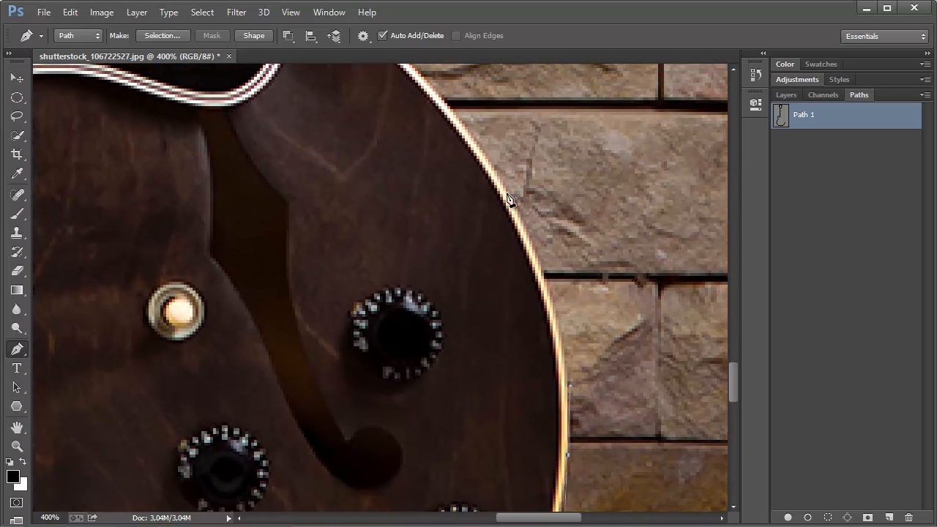
left_click_drag(488, 161, 432, 92)
Step: Carry the outline around the toggle switch and through the right waist of the body
left_click_drag(546, 141, 669, 360)
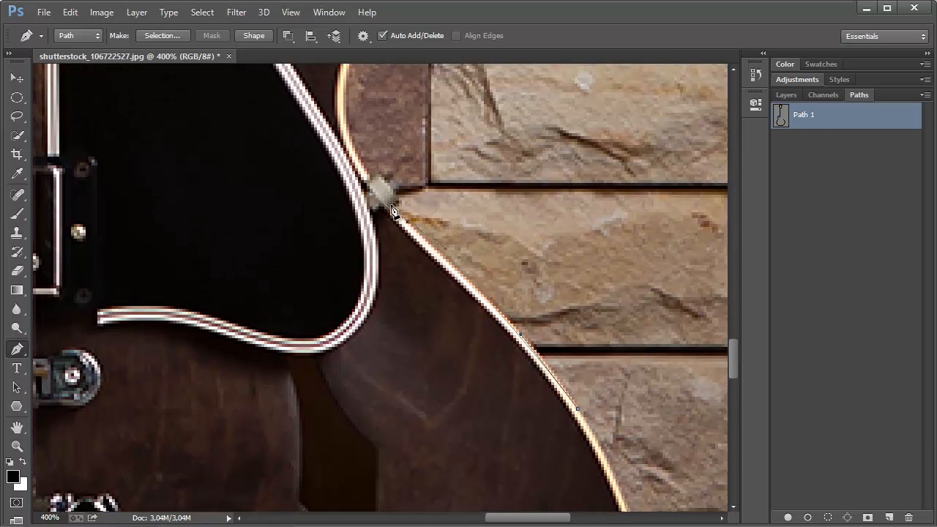
left_click_drag(391, 207, 399, 200)
left_click_drag(372, 156, 432, 349)
left_click_drag(408, 272, 424, 203)
left_click_drag(438, 263, 357, 448)
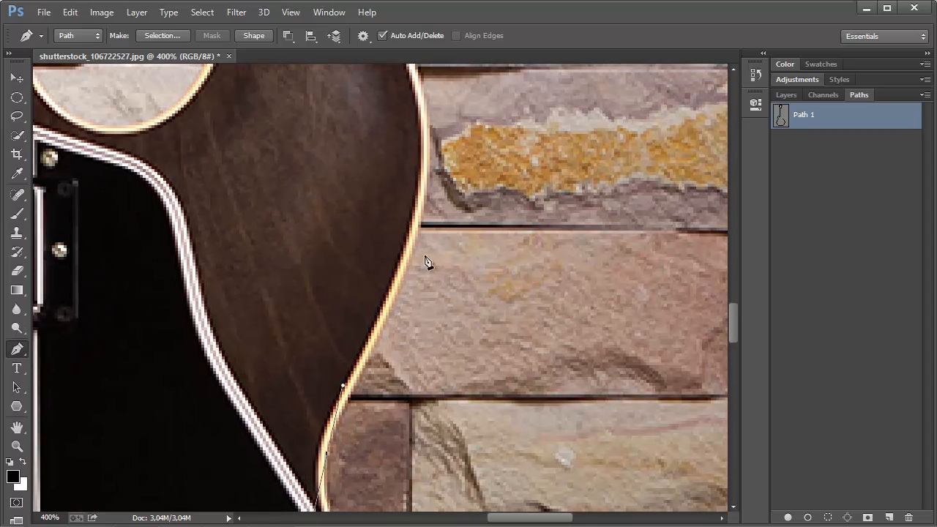
Step: Trace the right horn and cutaway with curved anchors up to the point where the body meets the neck
left_click_drag(418, 231, 430, 170)
left_click_drag(477, 148, 503, 355)
left_click_drag(421, 234, 378, 171)
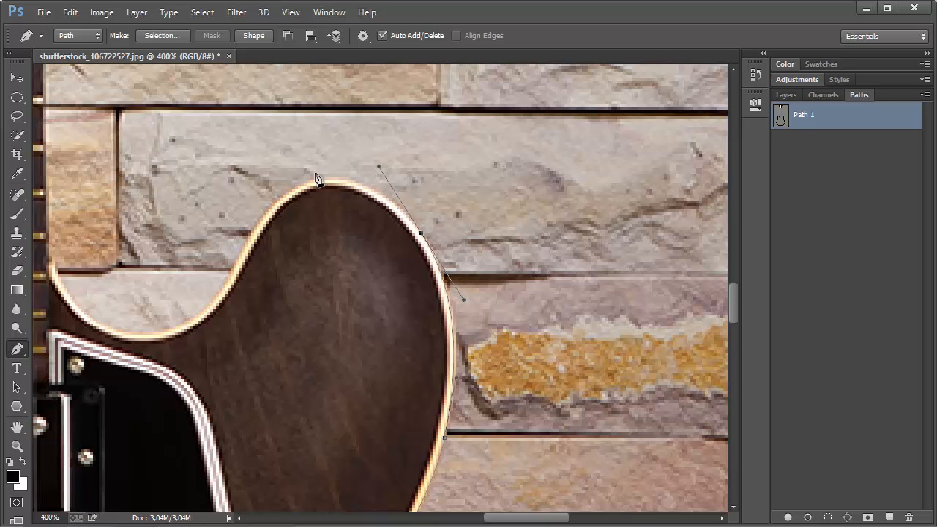
left_click_drag(310, 180, 293, 187)
left_click_drag(231, 265, 521, 232)
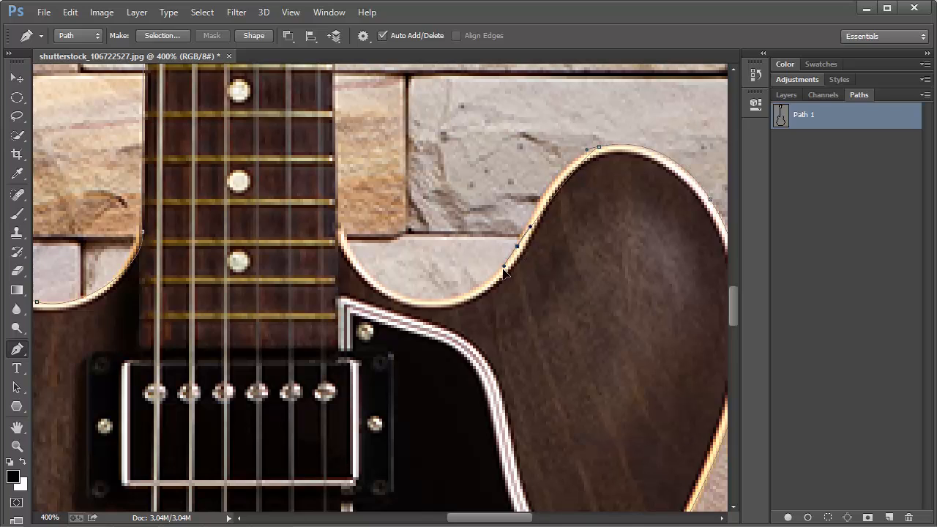
left_click_drag(532, 214, 511, 259)
left_click_drag(432, 298, 378, 298)
left_click_drag(338, 224, 325, 191)
Step: Make the right body joint a corner, run the outline up the neck's right edge and close it at the nut
left_click_drag(408, 147, 404, 278)
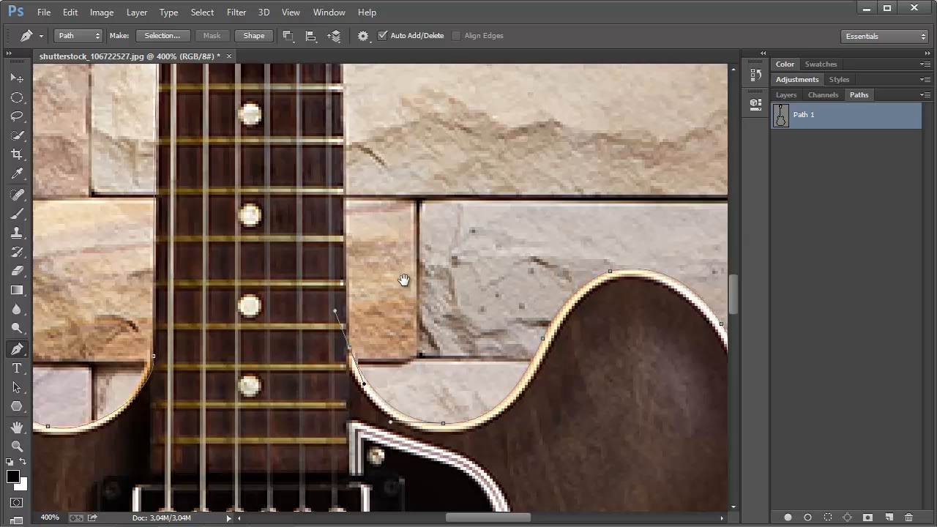
left_click(349, 348, "alt")
left_click(347, 334)
left_click_drag(394, 274, 383, 320)
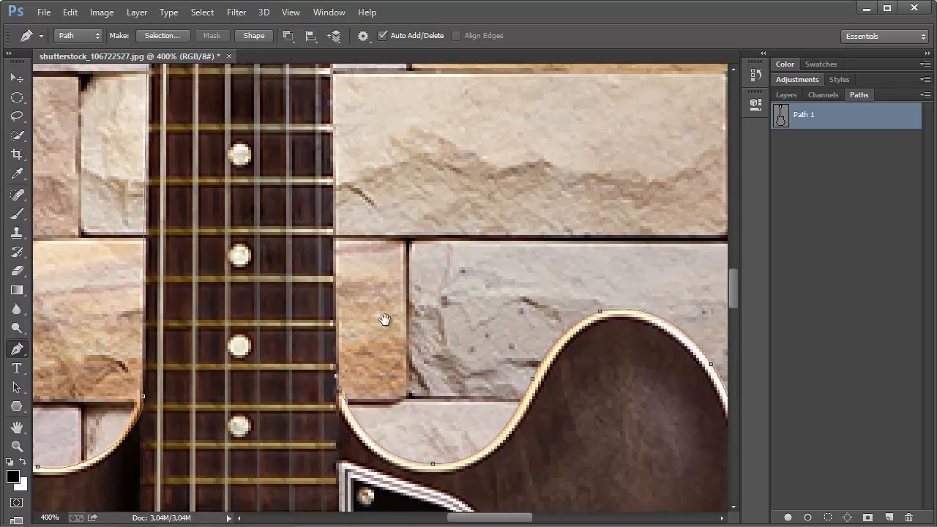
left_click_drag(373, 143, 491, 513)
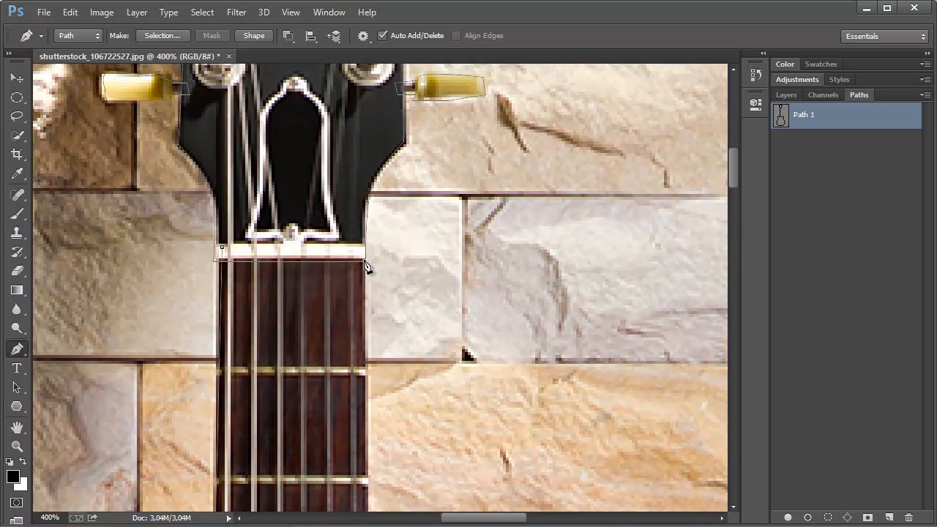
left_click(222, 249)
Step: Examine the whole guitar outline and deselect the path with the Path Selection tool
key("ctrl+minus")
key("ctrl+minus")
key("ctrl+minus")
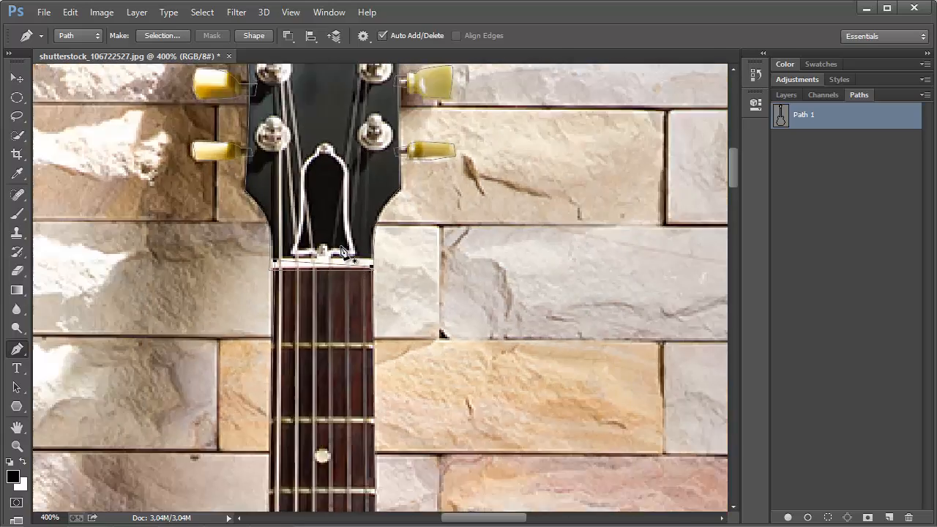
left_click_drag(483, 313, 519, 192)
left_click(513, 268, "alt")
left_click(513, 268, "alt")
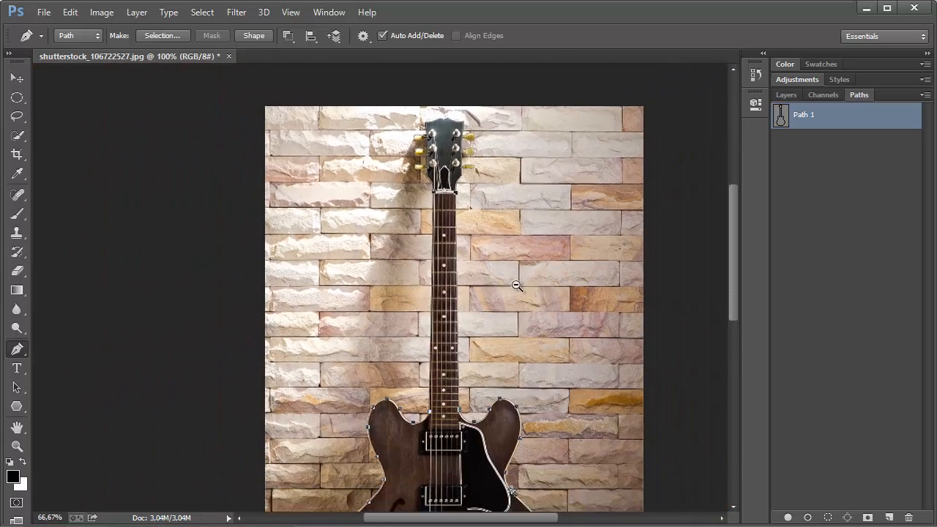
left_click_drag(517, 270, 500, 199)
key("a")
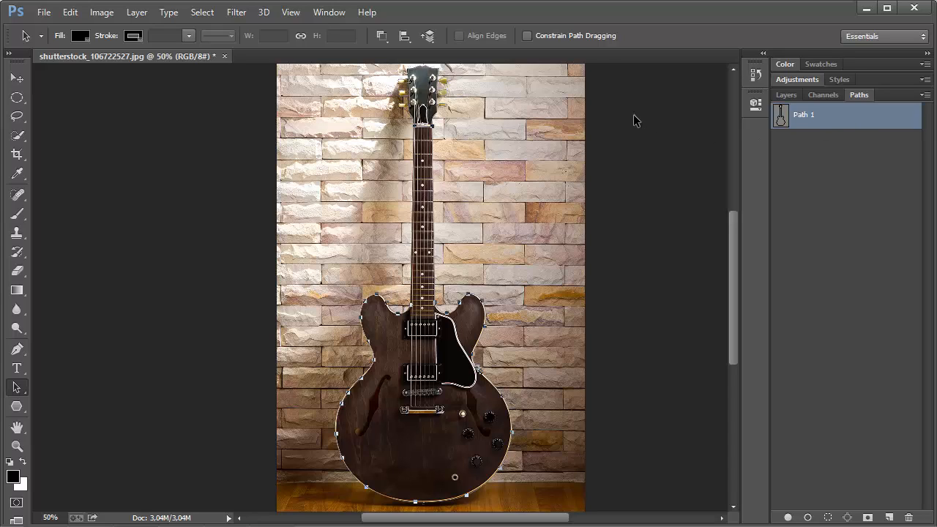
left_click_drag(620, 81, 373, 381)
left_click_drag(476, 440, 474, 296)
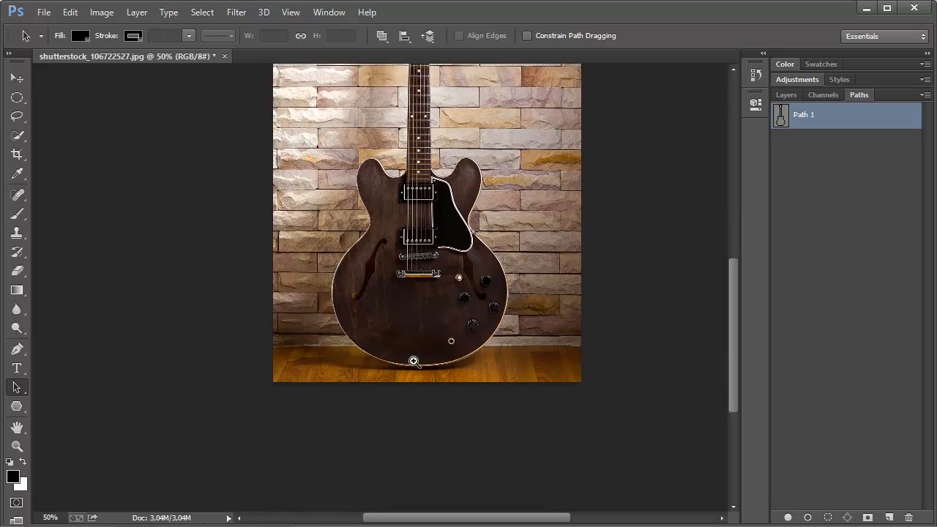
Step: Draw a closed Pen tool shape around the small strap button beneath the guitar body
left_click_drag(414, 359, 590, 388)
left_click_drag(529, 389, 427, 205)
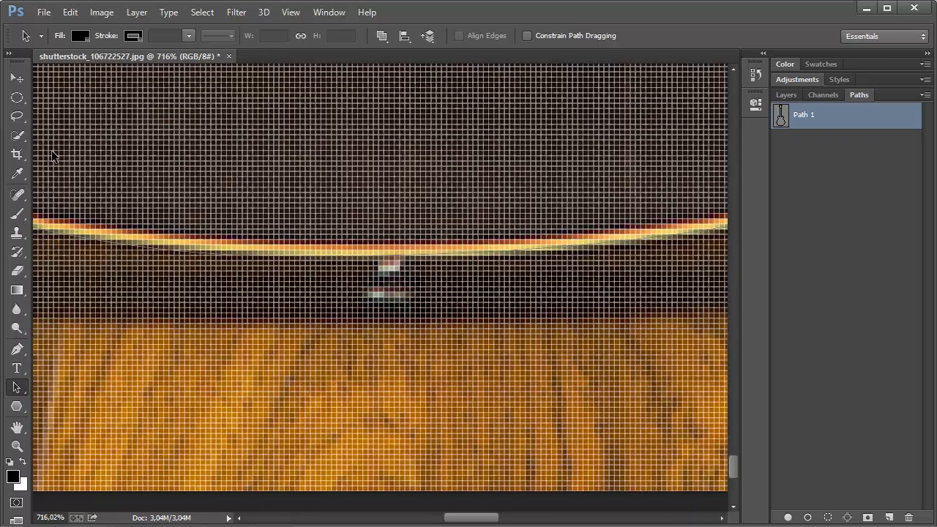
left_click(17, 350)
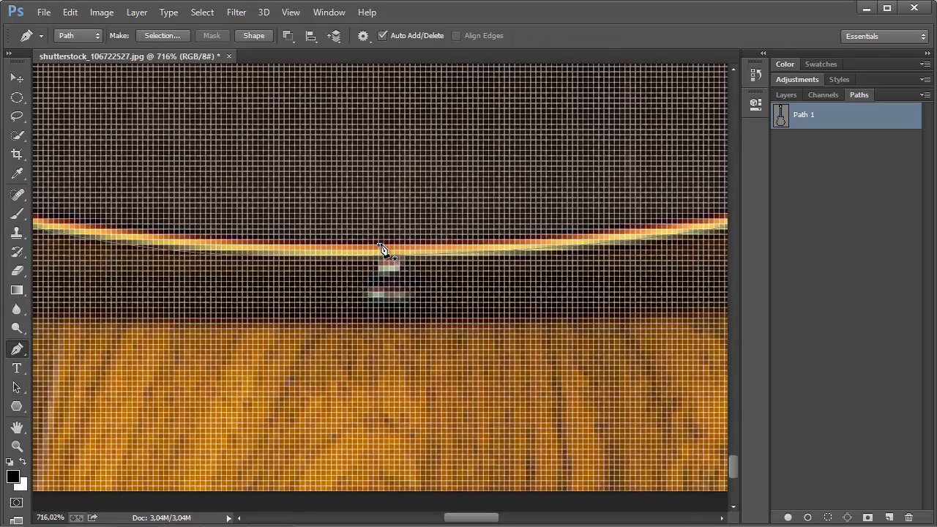
left_click(379, 245)
left_click(410, 292)
left_click(400, 282)
left_click(405, 240)
left_click(378, 246)
key("ctrl+1")
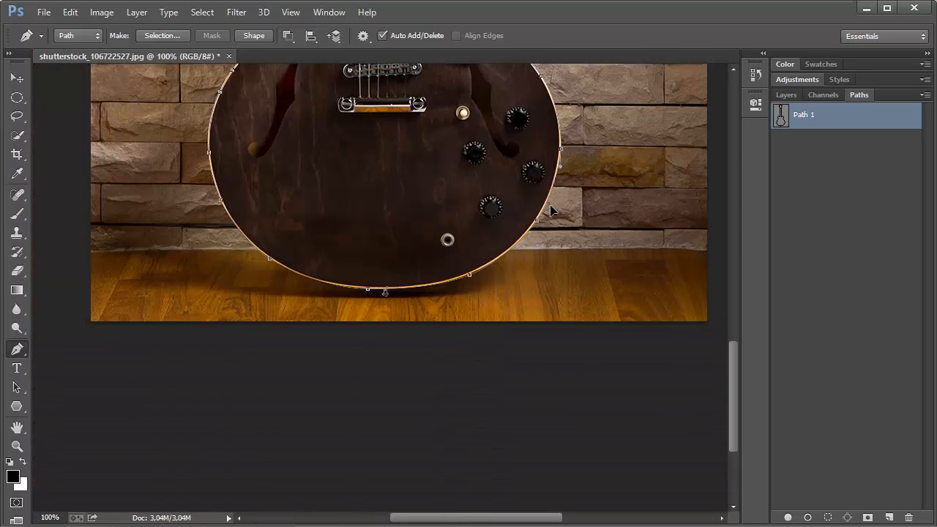
Step: Select all shapes of the guitar outline with the Path Selection tool and set them to Combine Shapes
left_click_drag(569, 156, 553, 320)
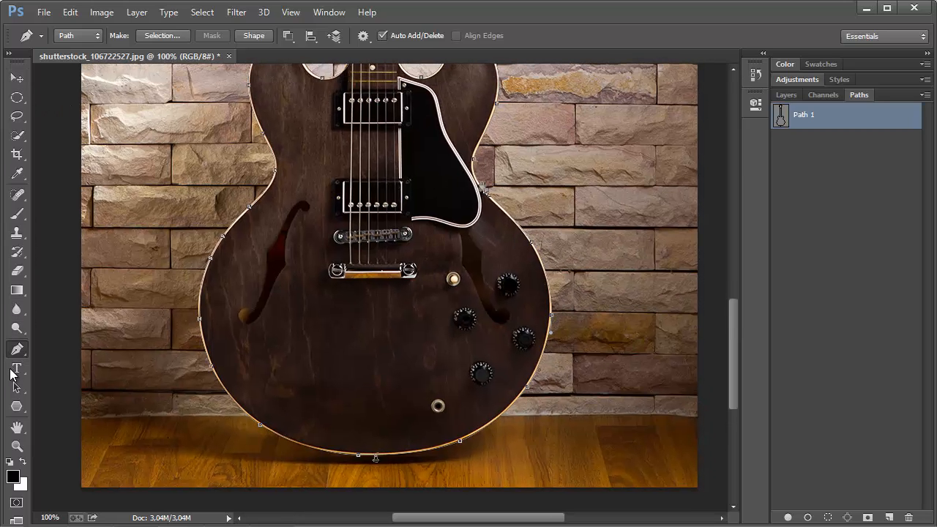
left_click(17, 387)
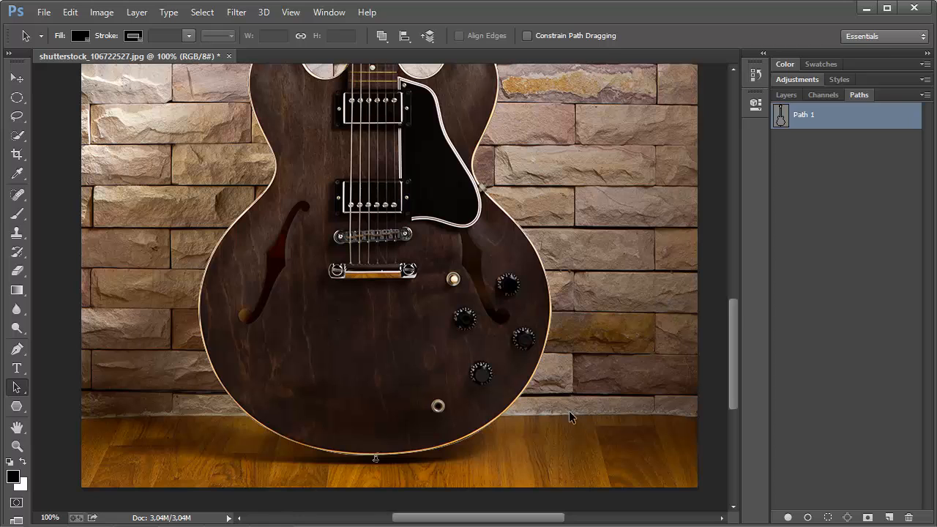
left_click(551, 324, "alt")
left_click(551, 324, "alt")
left_click_drag(561, 227, 505, 298)
left_click(517, 299, "alt")
left_click_drag(554, 418, 222, 142)
left_click_drag(580, 429, 188, 132)
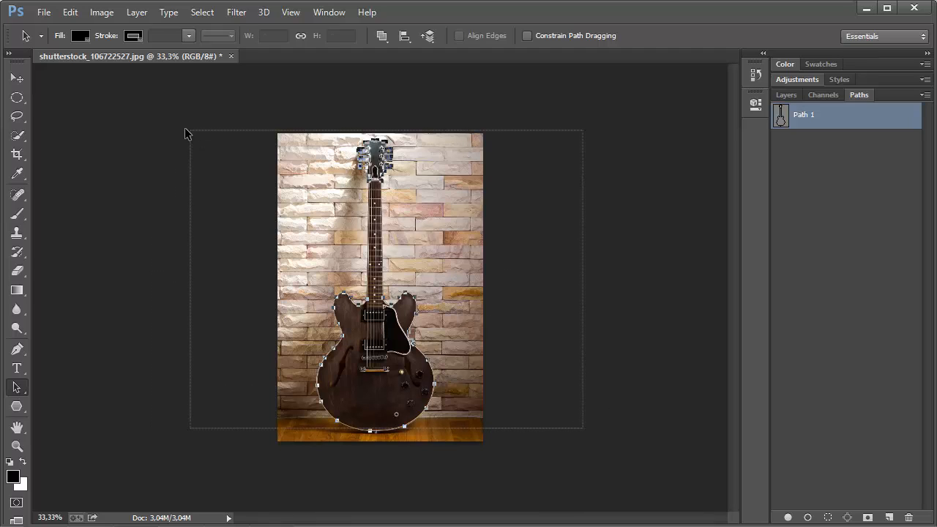
left_click_drag(223, 106, 561, 446)
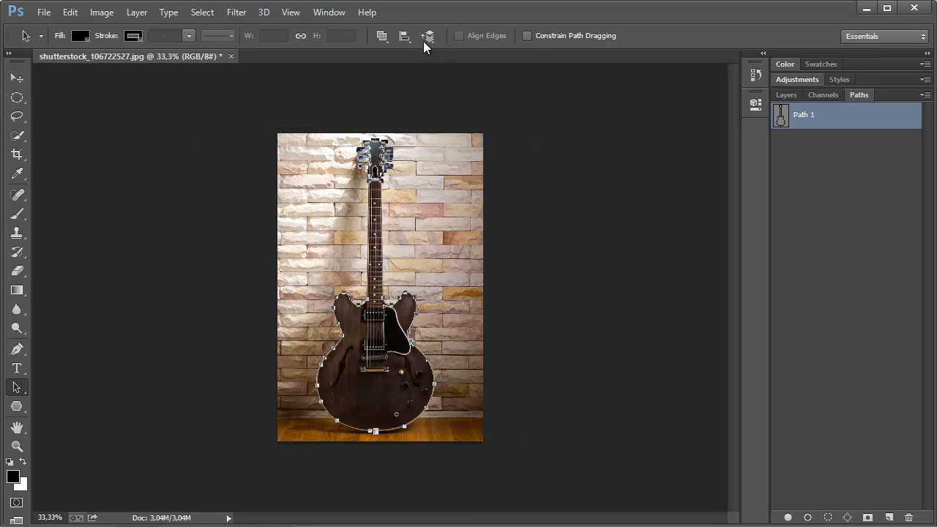
left_click(381, 35)
left_click(524, 196)
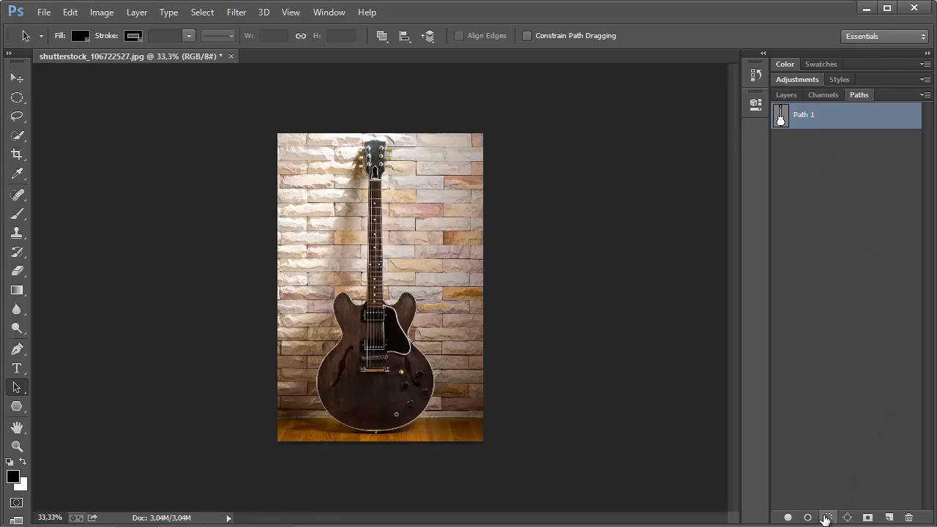
Step: Load Path 1 as a selection and copy the guitar from the Background to a new layer
left_click(779, 116, "ctrl")
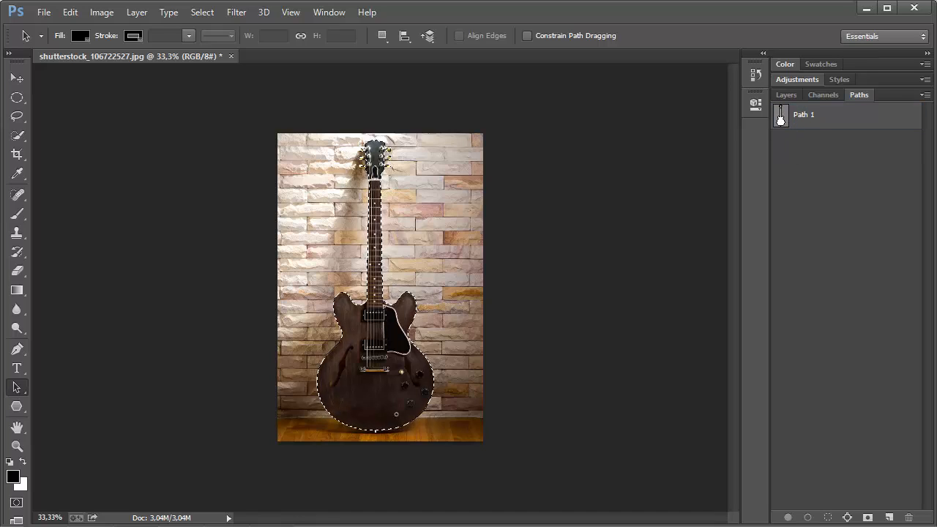
left_click(787, 95)
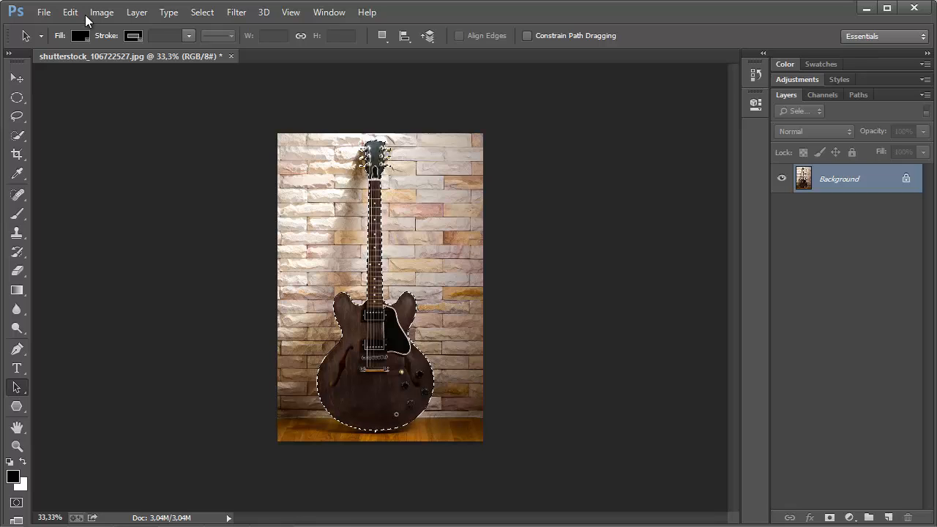
left_click(137, 12)
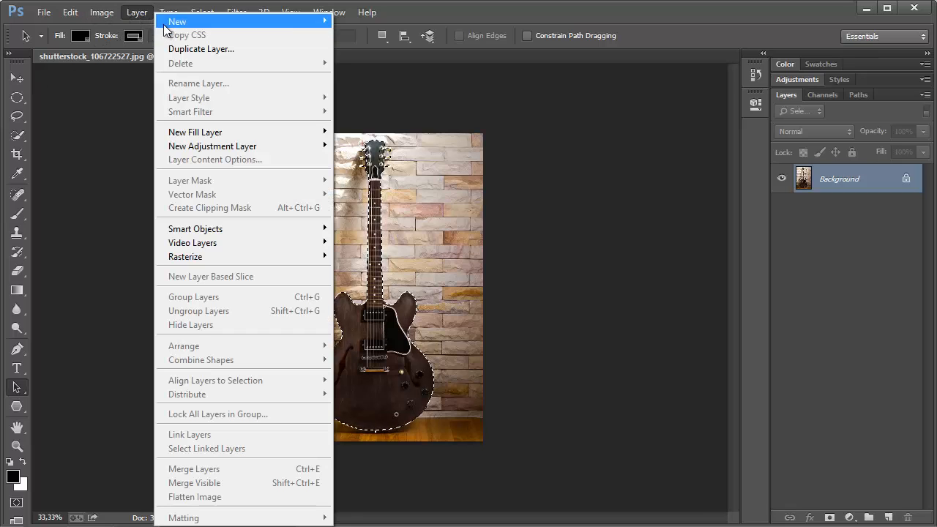
mouse_move(202, 27)
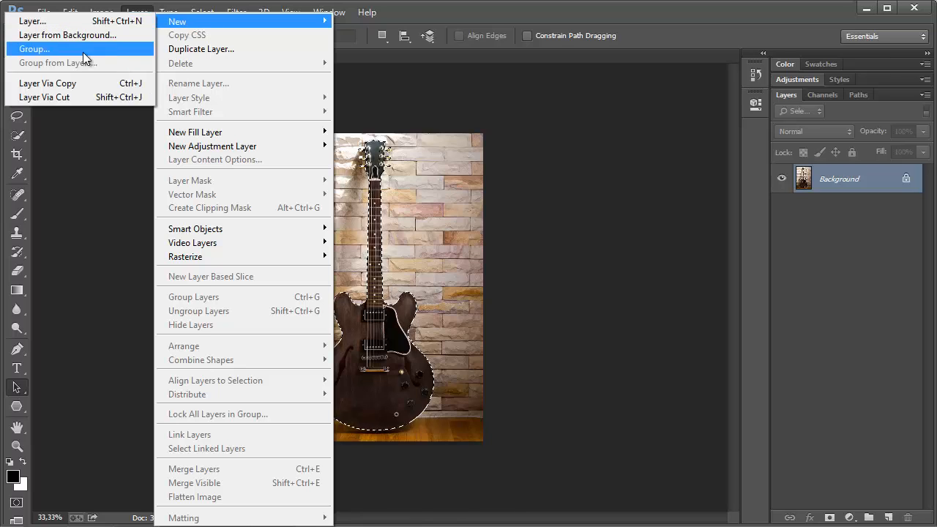
left_click(73, 83)
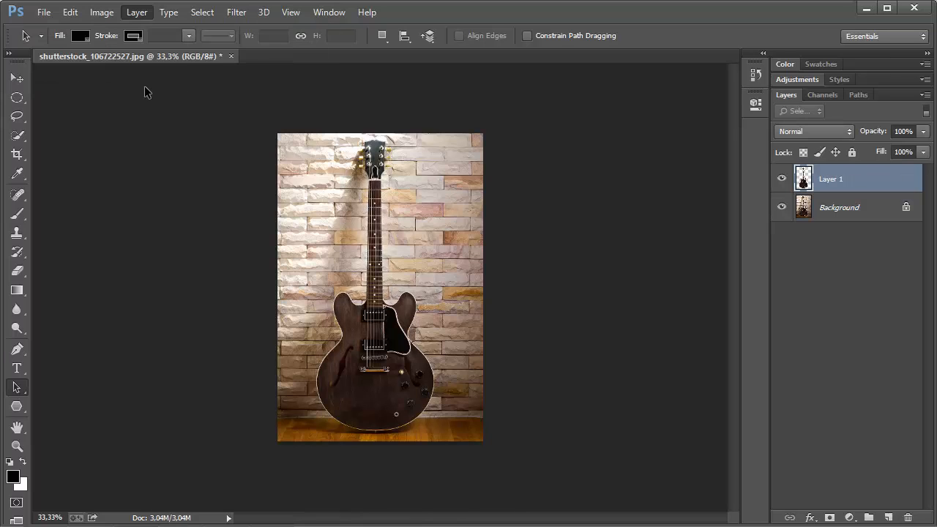
Step: Hide the Background layer and examine the edges of the cut-out guitar around the horns and neck
left_click(893, 213)
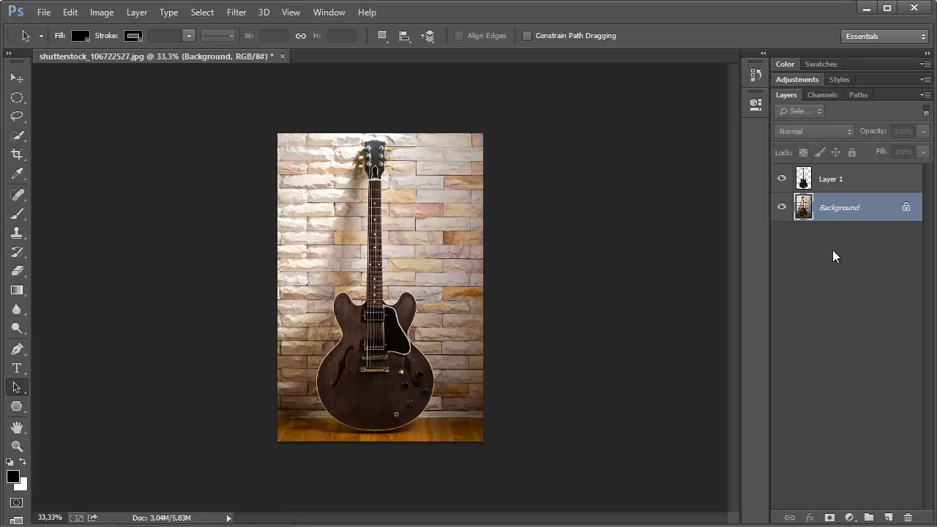
left_click(781, 207)
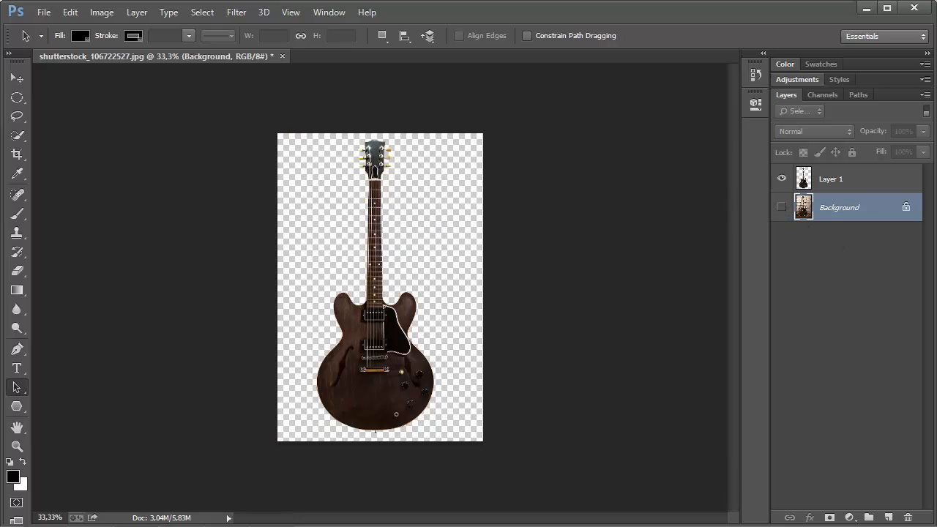
scroll(410, 309, "up", 4)
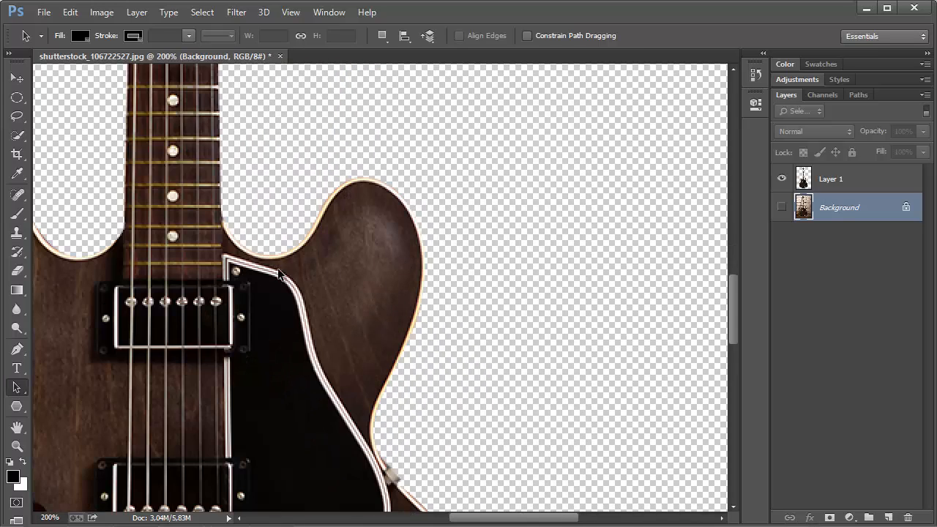
left_click_drag(265, 274, 497, 339)
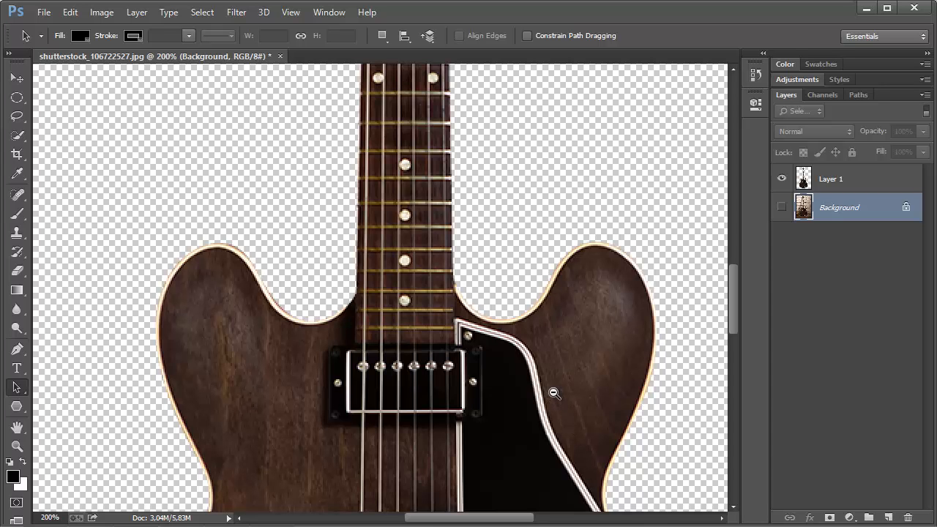
scroll(552, 391, "down", 4)
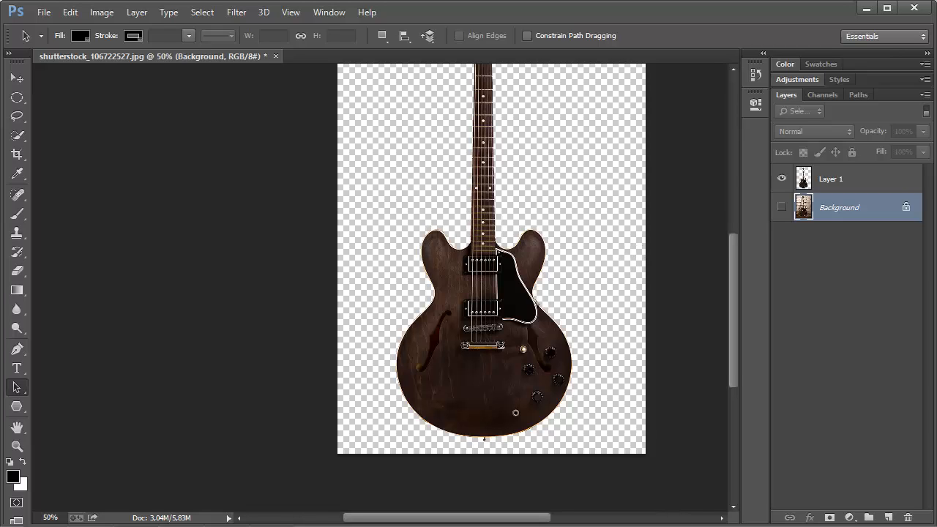
Step: Show the Background layer again and delete the layer holding the guitar copy
left_click(782, 207)
left_click(923, 179)
left_click_drag(895, 183, 912, 515)
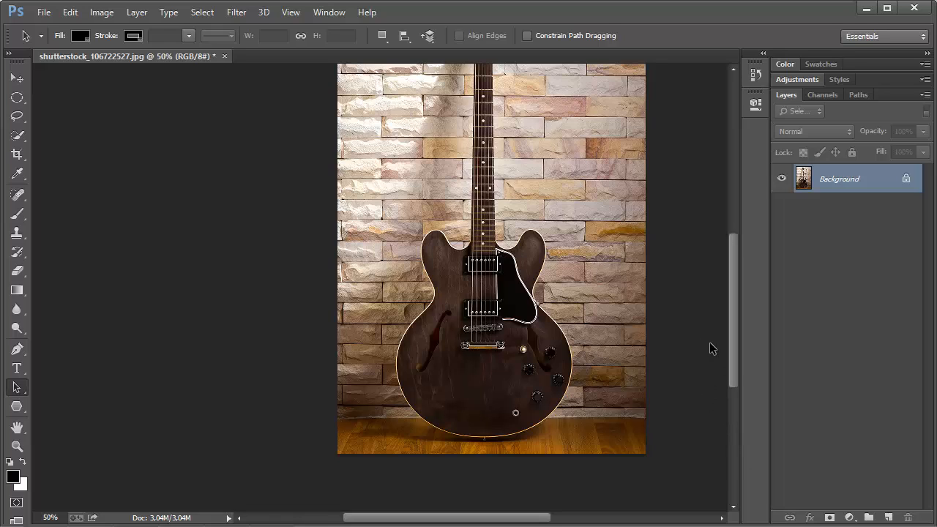
Step: Activate Path 1 and examine the guitar body from the neck joint down to the bridge and tailpiece
left_click_drag(590, 286, 558, 333)
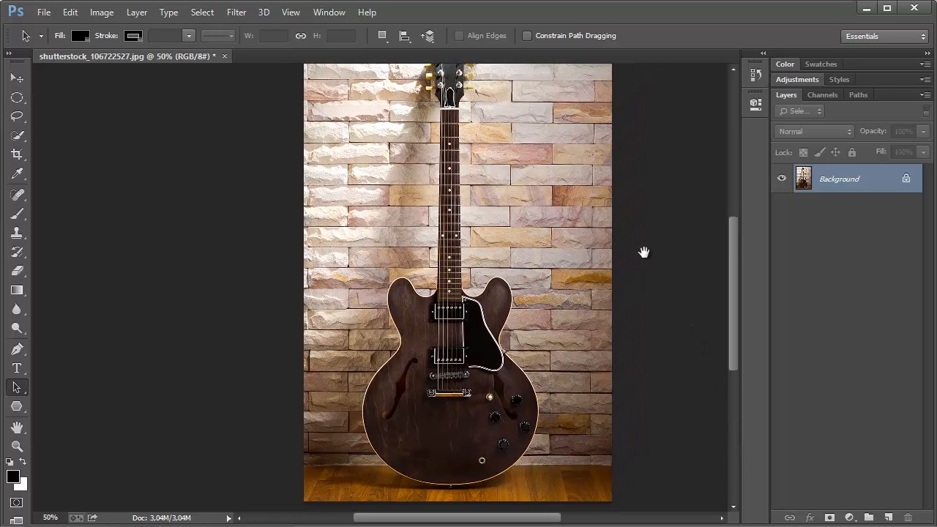
left_click(854, 97)
left_click(842, 118)
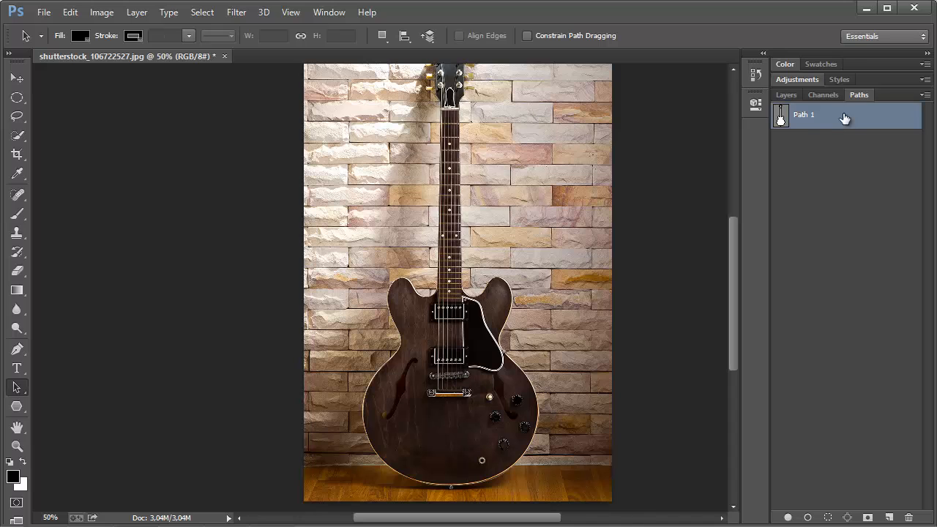
scroll(443, 290, "up", 3)
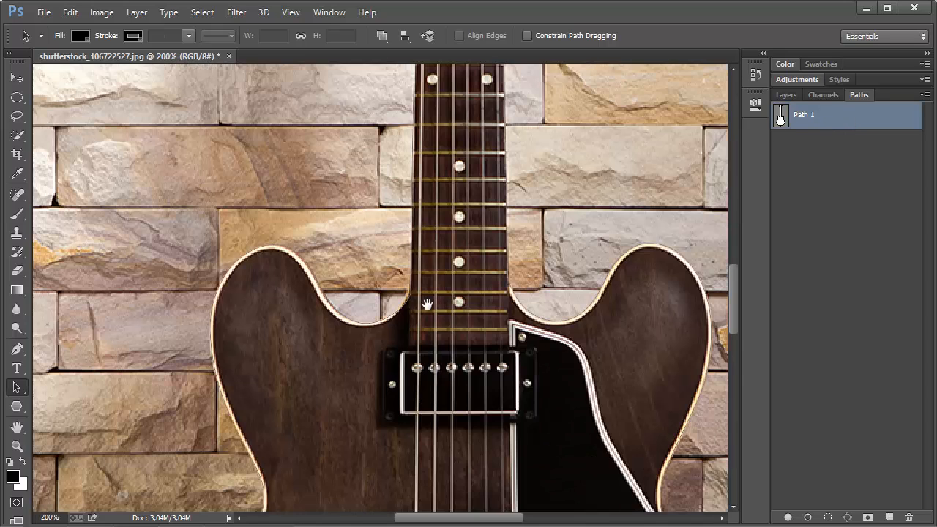
left_click_drag(434, 291, 479, 254)
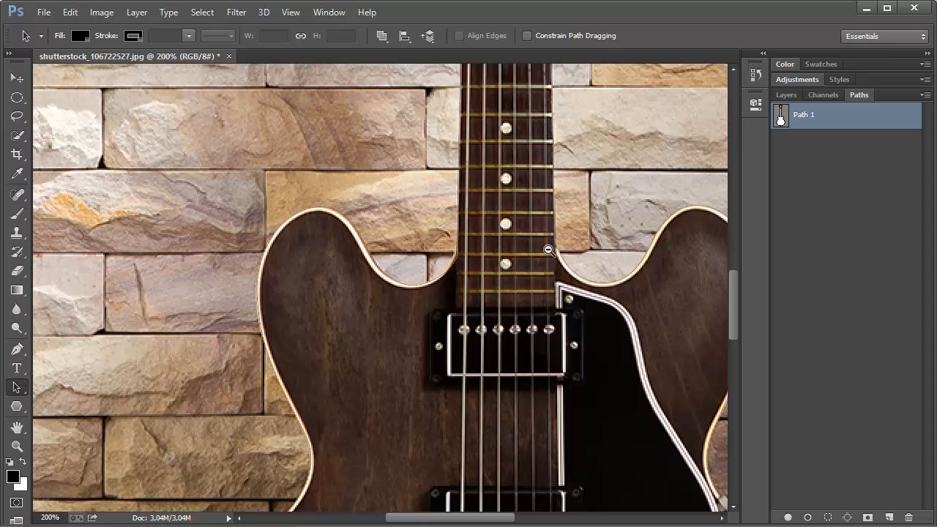
scroll(481, 306, "down", 2)
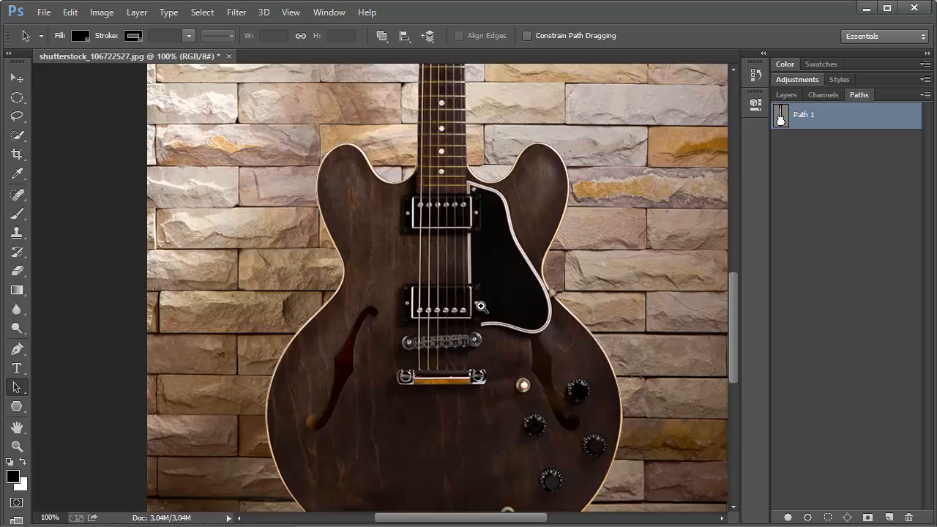
left_click(481, 306, "ctrl")
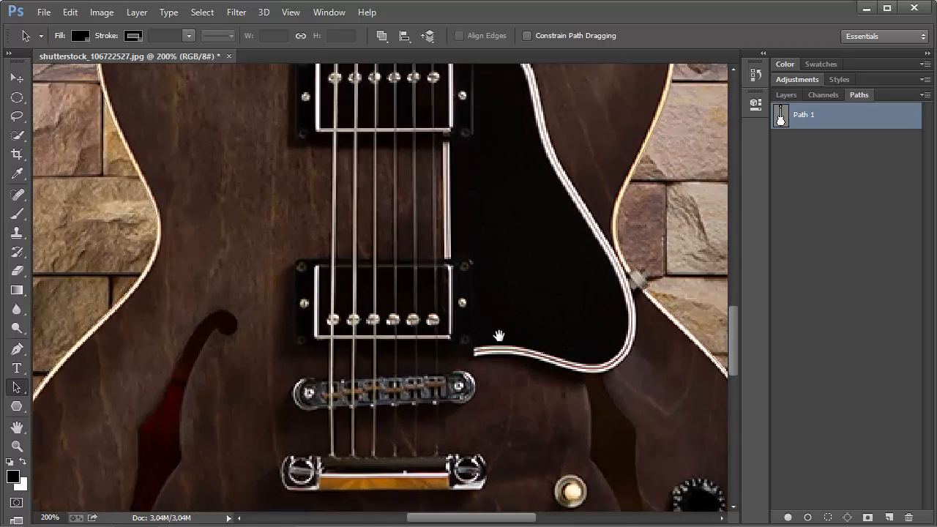
left_click(469, 327, "ctrl")
left_click_drag(451, 326, 279, 127)
left_click_drag(358, 215, 574, 227)
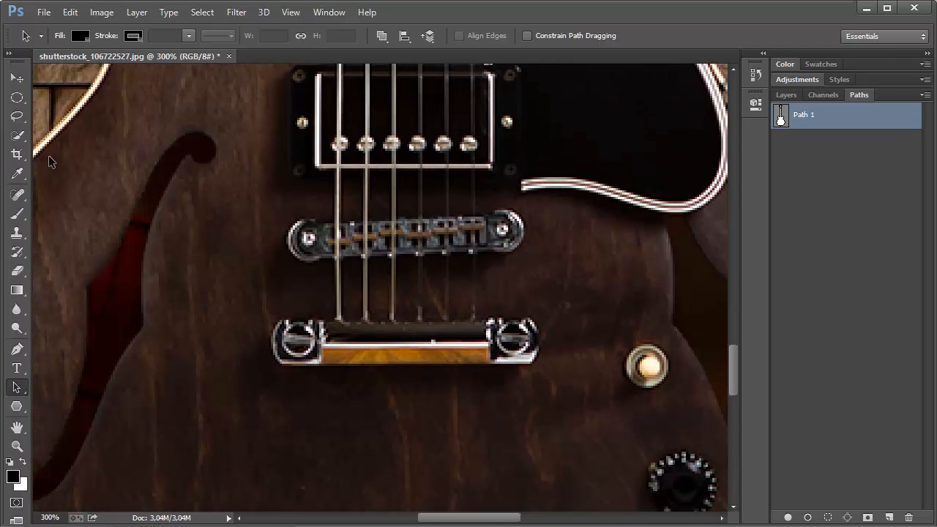
left_click(19, 349)
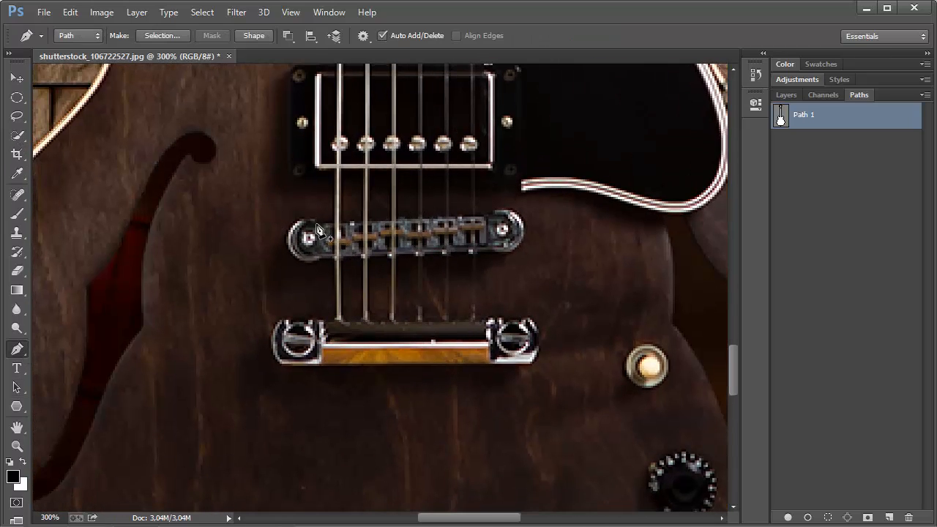
left_click_drag(310, 220, 326, 223)
left_click(488, 217)
left_click_drag(525, 220, 456, 272)
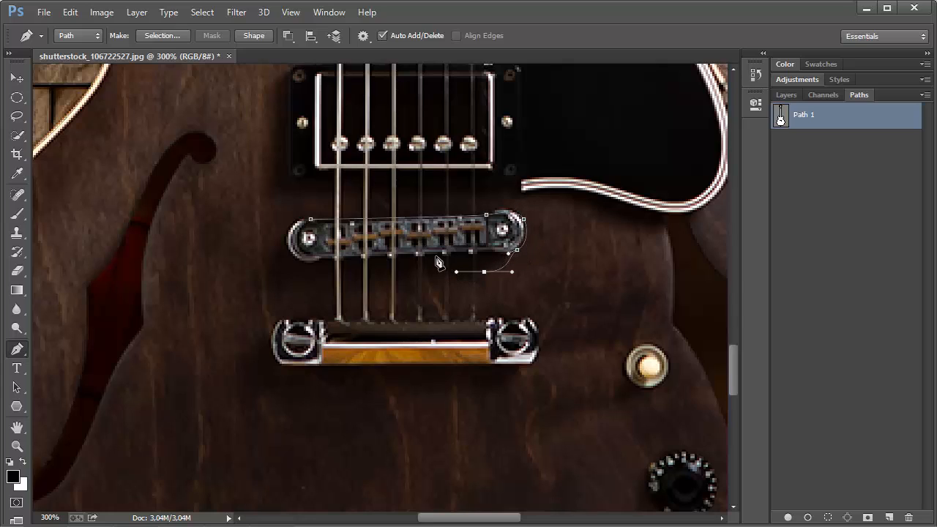
left_click_drag(363, 256, 325, 219)
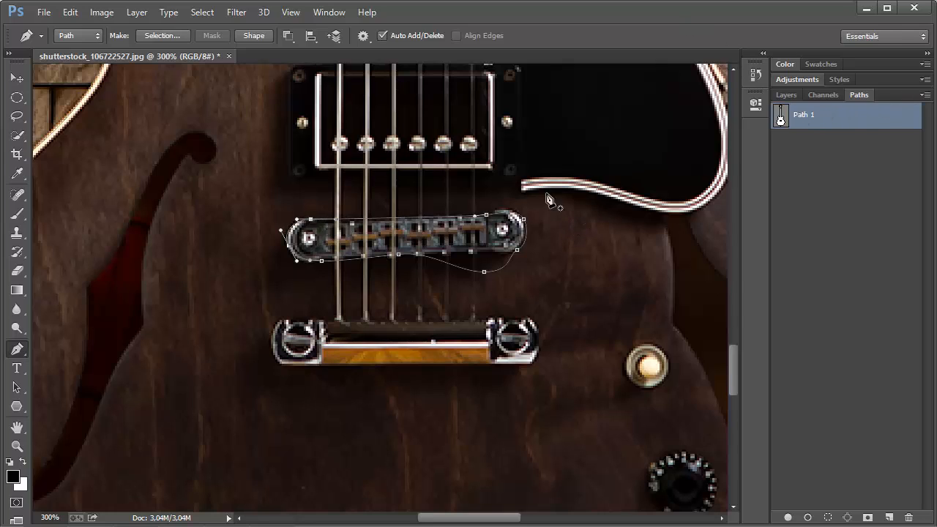
key("a")
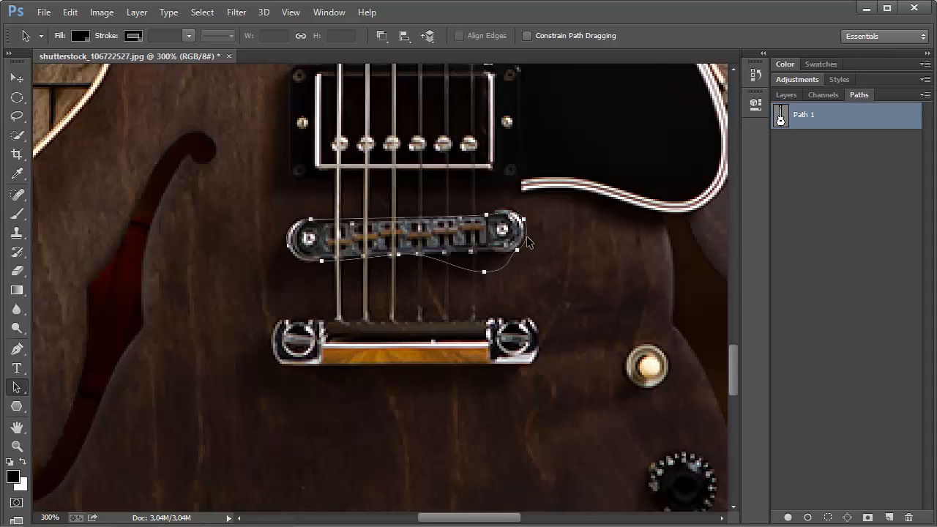
key("Delete")
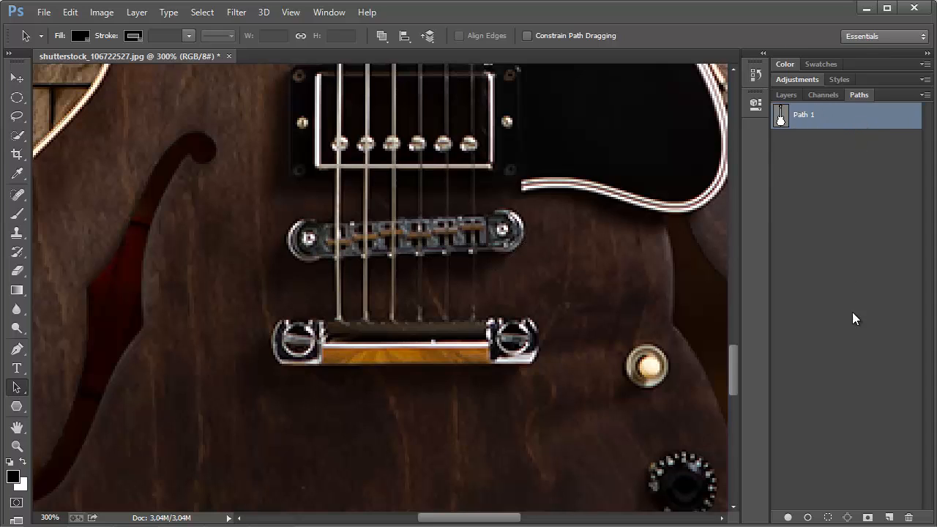
Step: Create a new path, Path 2, and trace a closed outline around the guitar's bridge with the Pen tool
left_click(890, 519)
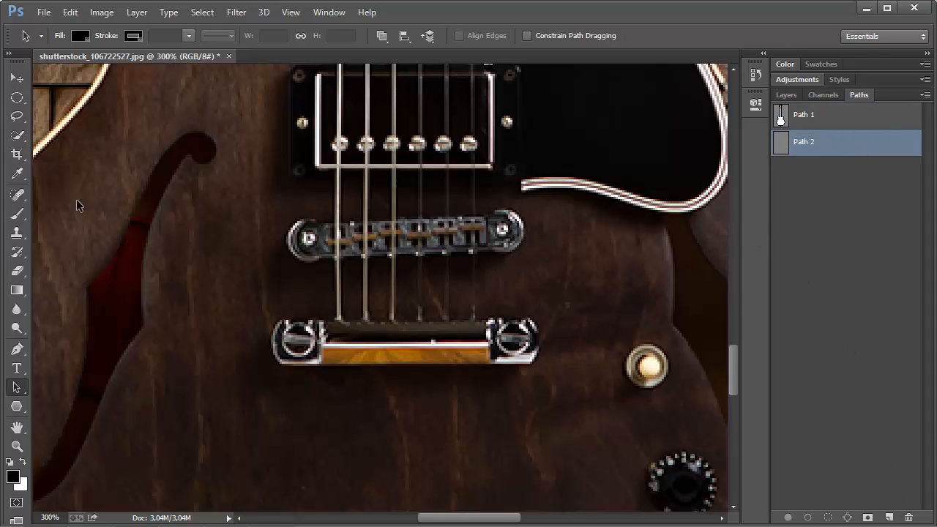
left_click(17, 349)
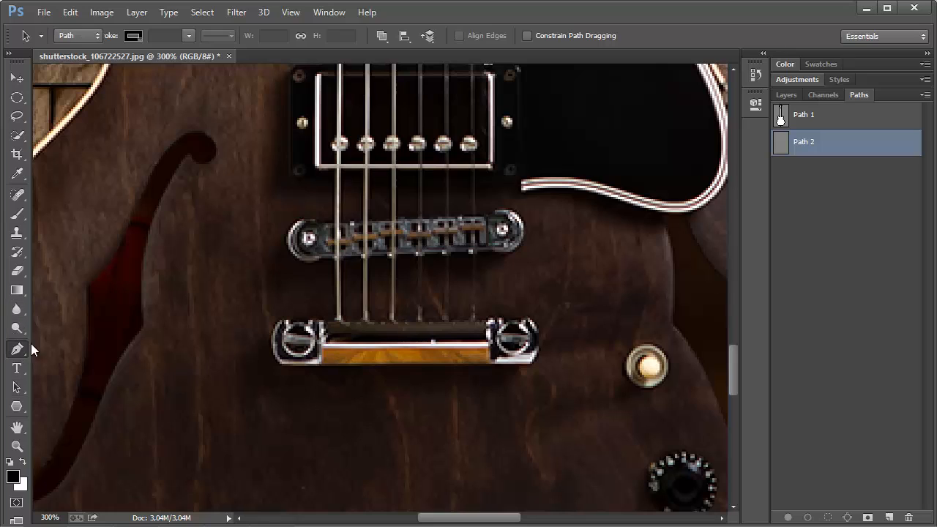
left_click(325, 223)
left_click(345, 222)
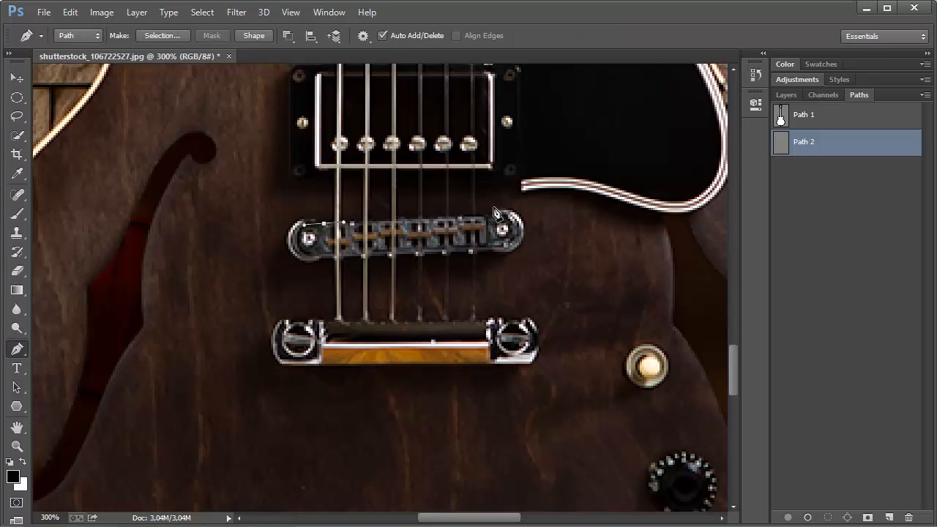
left_click_drag(481, 217, 527, 219)
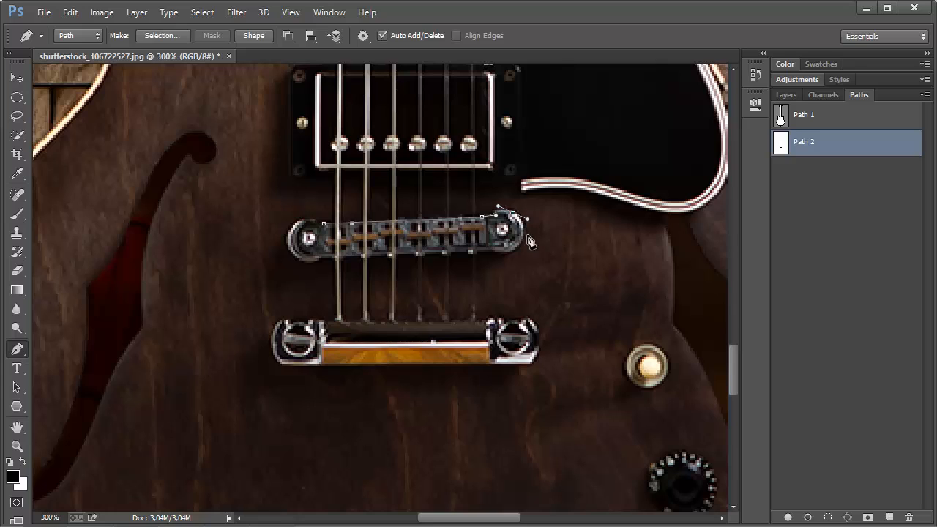
left_click(520, 240)
left_click_drag(505, 252, 484, 250)
left_click(409, 272)
left_click_drag(360, 255, 346, 229)
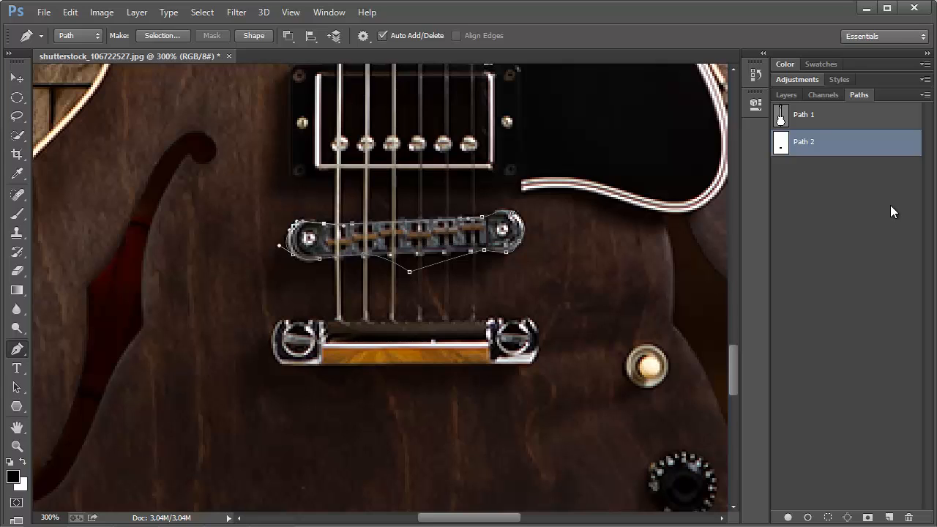
Step: Set the bridge outline's path operation to Combine Shapes and check it by loading Path 2 as a selection
left_click(289, 36)
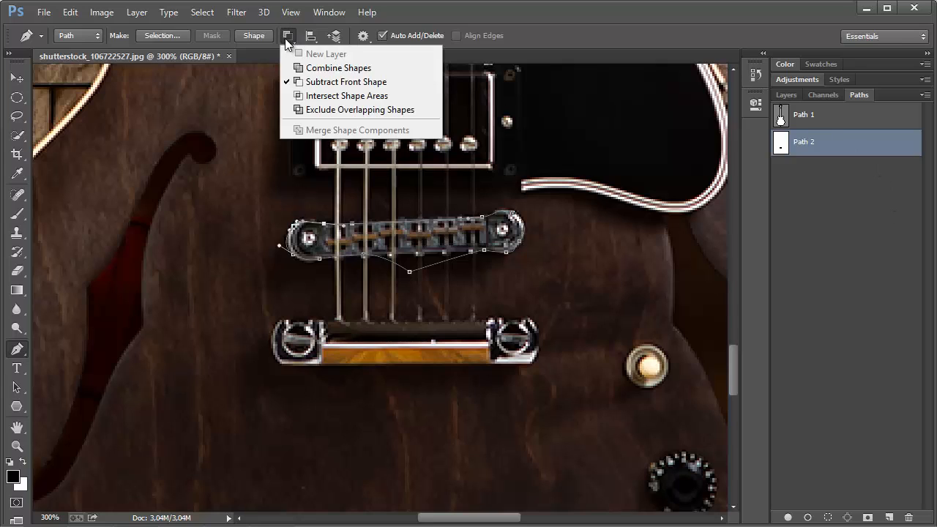
left_click(339, 68)
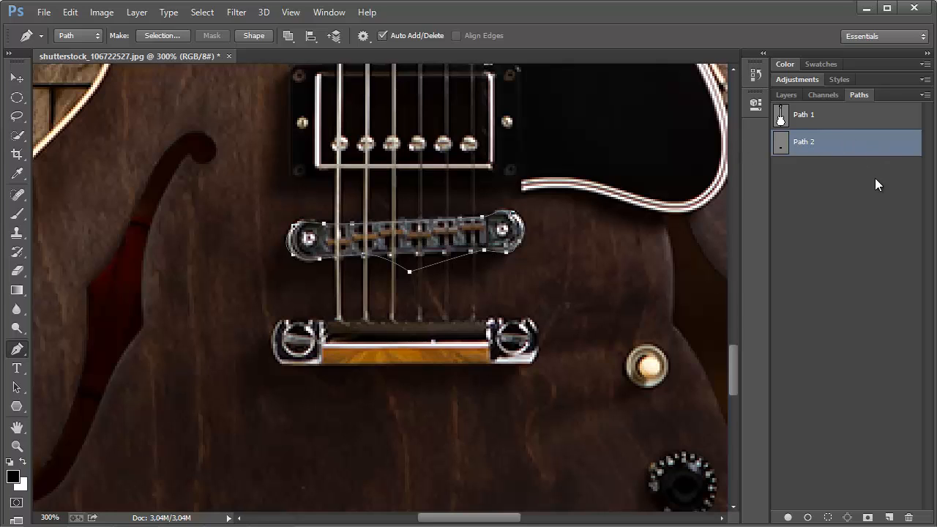
left_click(830, 518)
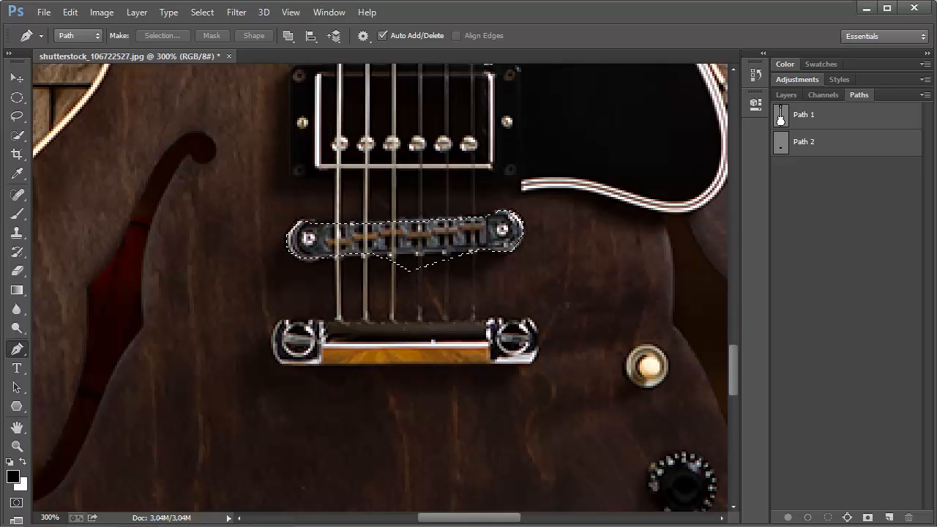
left_click(202, 12)
left_click(227, 44)
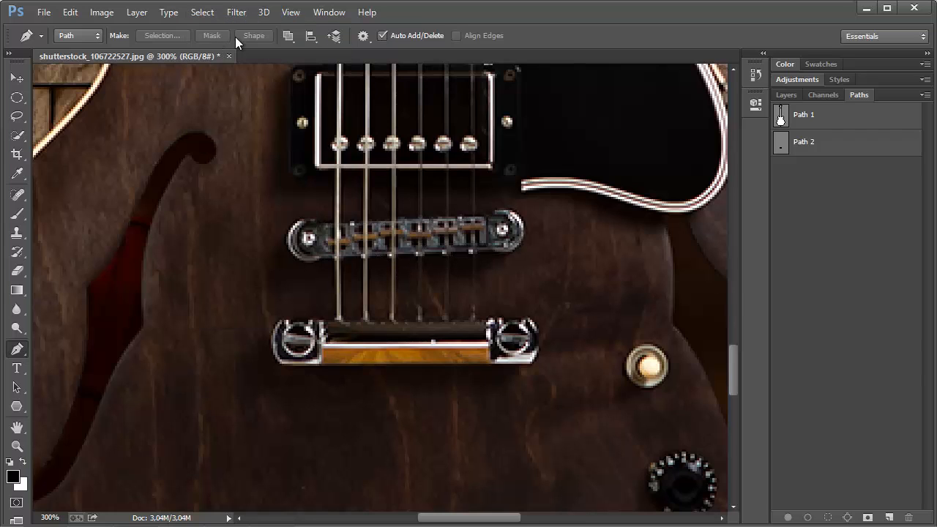
Step: Move Path 2's protruding anchor point up to the bridge's lower edge with the Direct Selection tool and show the right end's handles
left_click(842, 142)
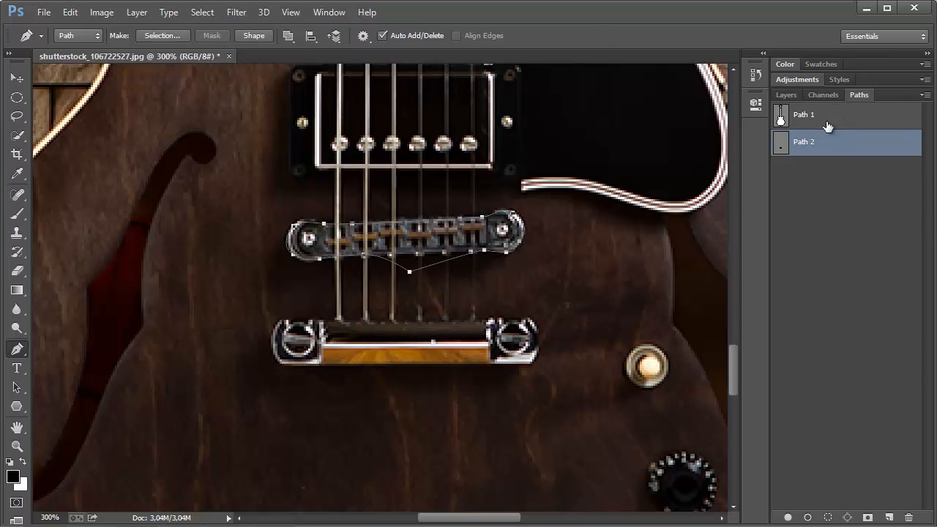
left_click(20, 390)
right_click(24, 388)
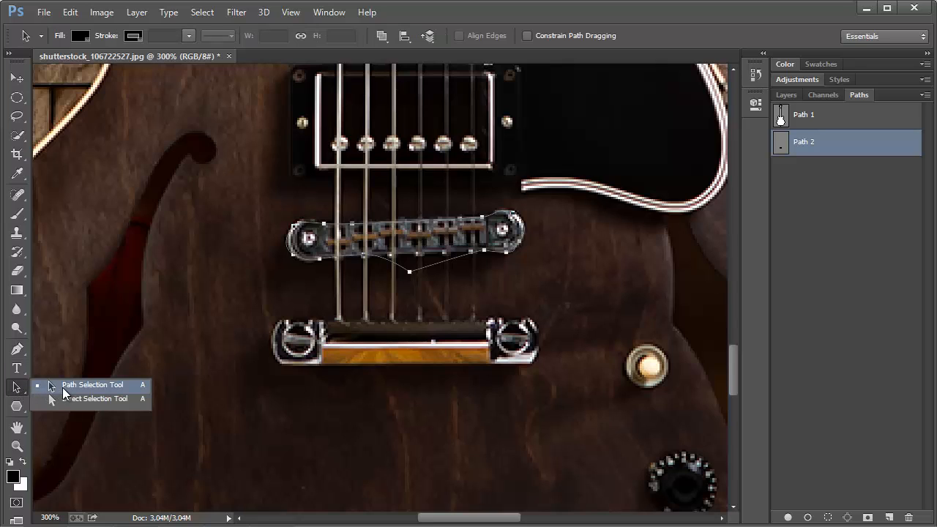
left_click(123, 399)
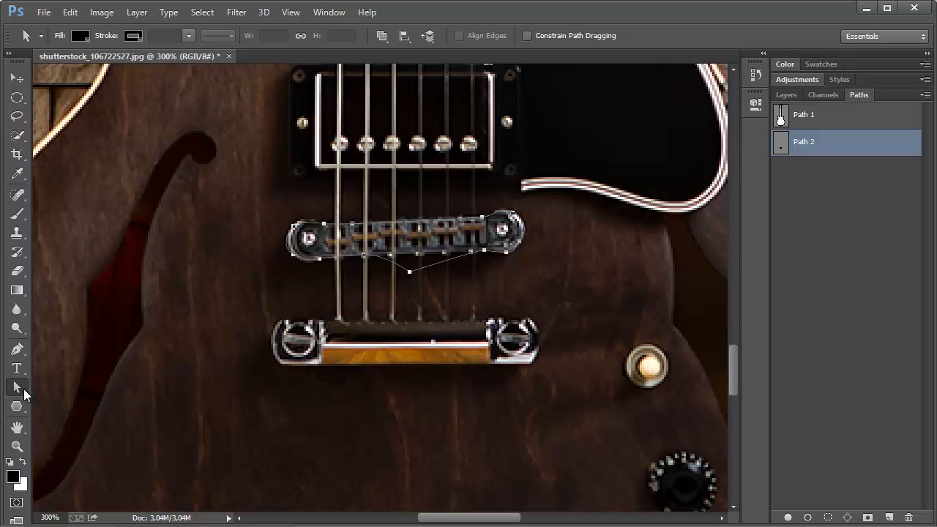
right_click(23, 394)
left_click(111, 395)
left_click_drag(437, 288, 419, 253)
left_click(521, 243)
left_click_drag(505, 247, 430, 234)
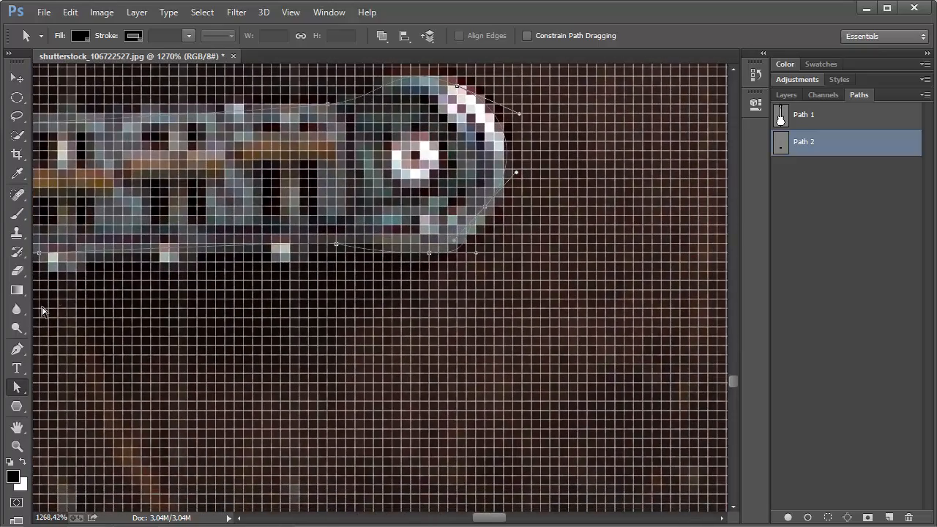
left_click(16, 353)
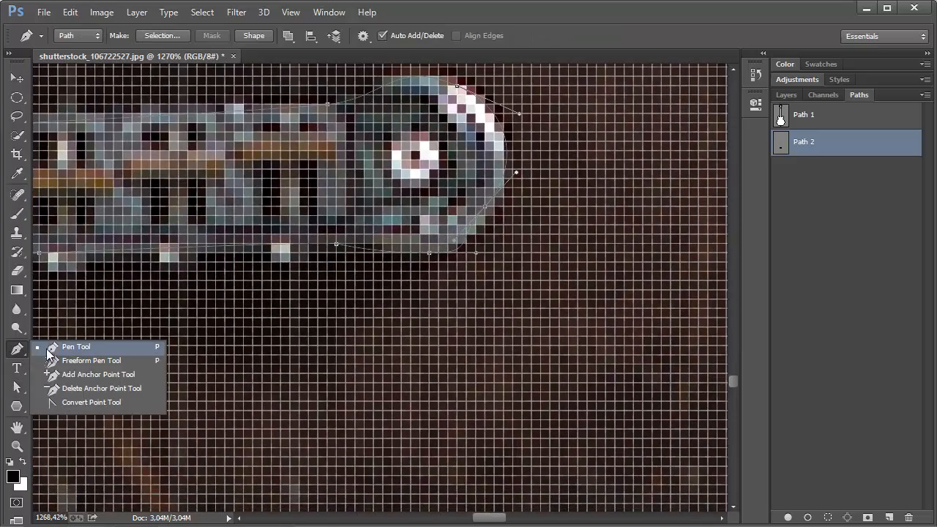
left_click(74, 348)
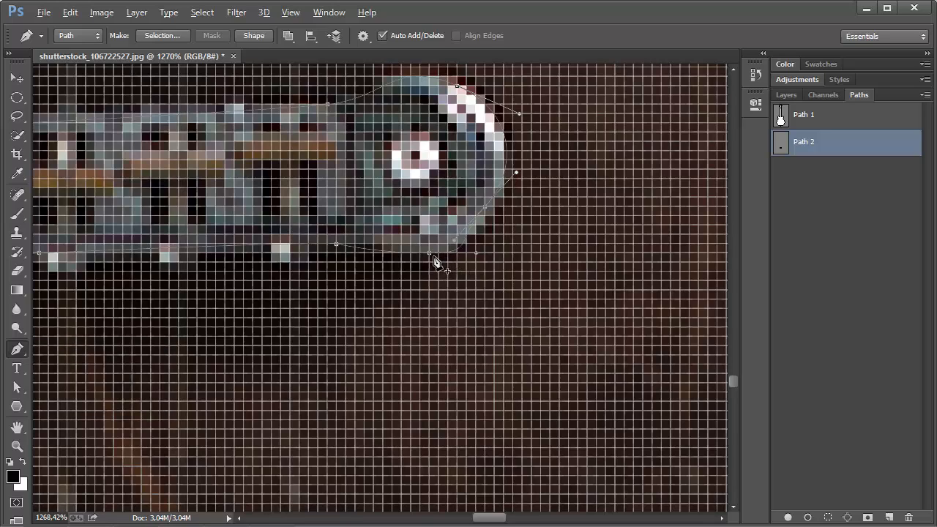
key("alt")
key("alt")
Step: Select the bottom anchor point at the bridge's right end with the Direct Selection tool and turn off the pixel grid
mouse_move(19, 388)
left_mouse_down()
mouse_move(48, 381)
mouse_move(78, 398)
left_mouse_up()
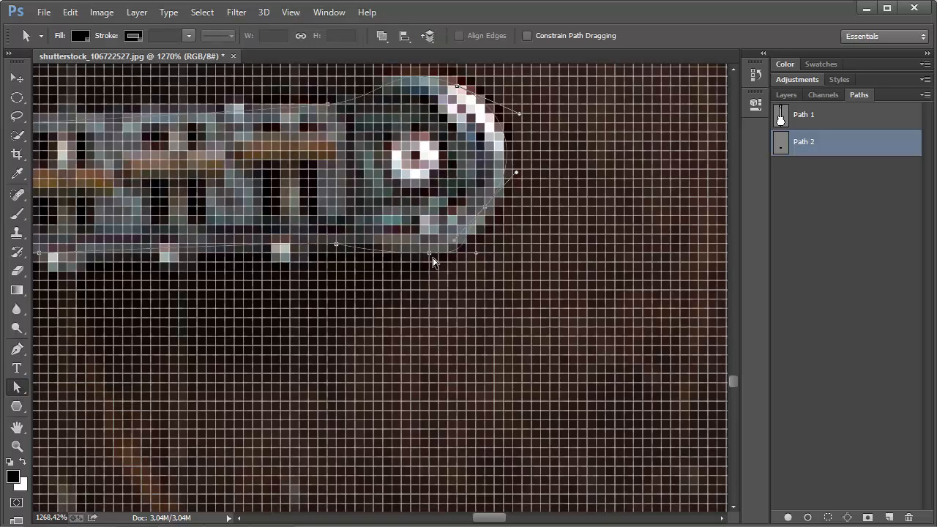
left_click(429, 255)
left_click(428, 267, "alt")
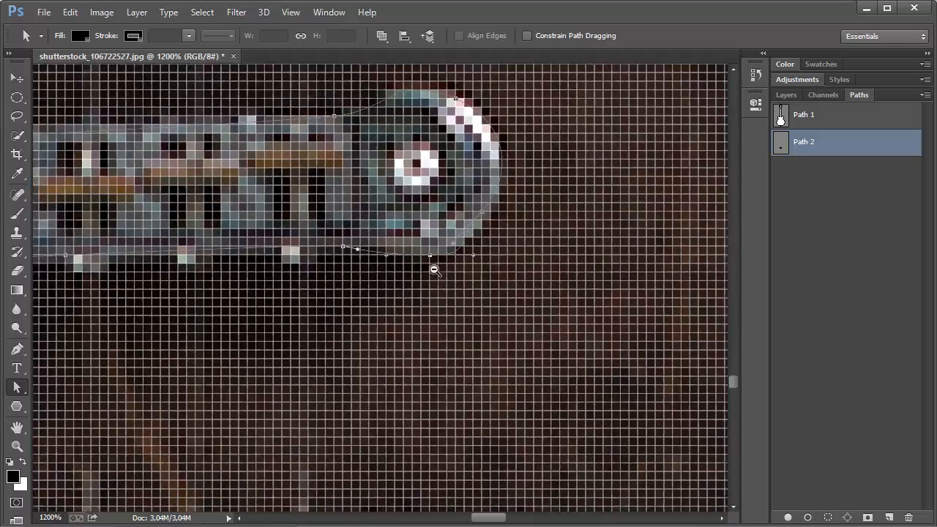
left_click(434, 269, "alt")
left_click(434, 276, "alt")
left_click(440, 279, "alt")
left_click(442, 281, "alt")
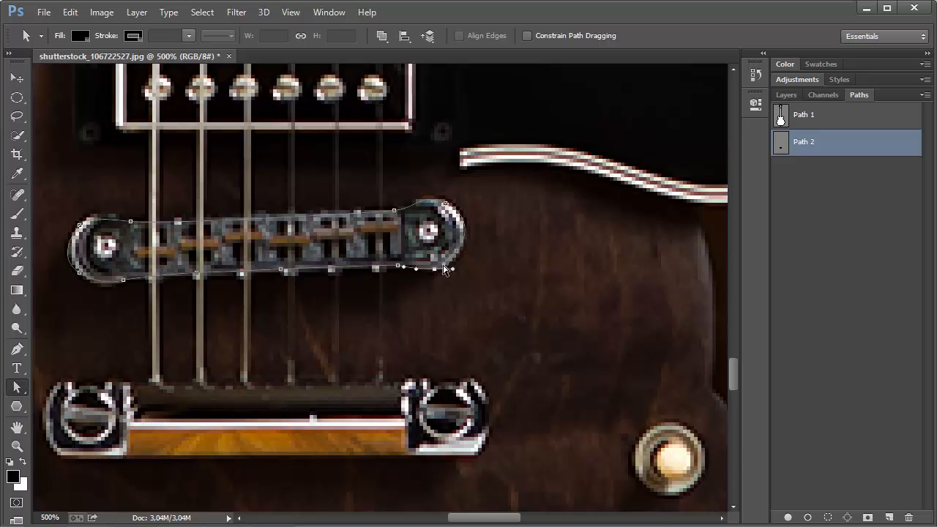
left_click(290, 13)
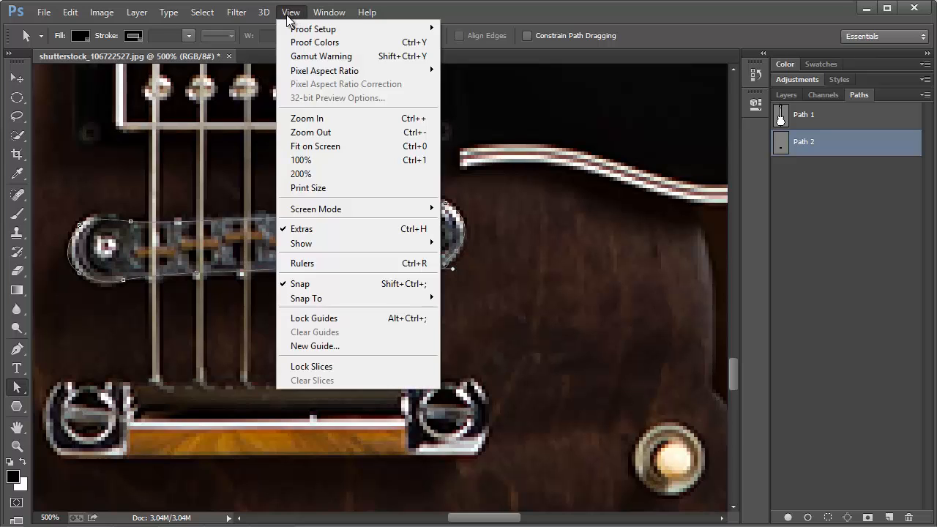
mouse_move(392, 246)
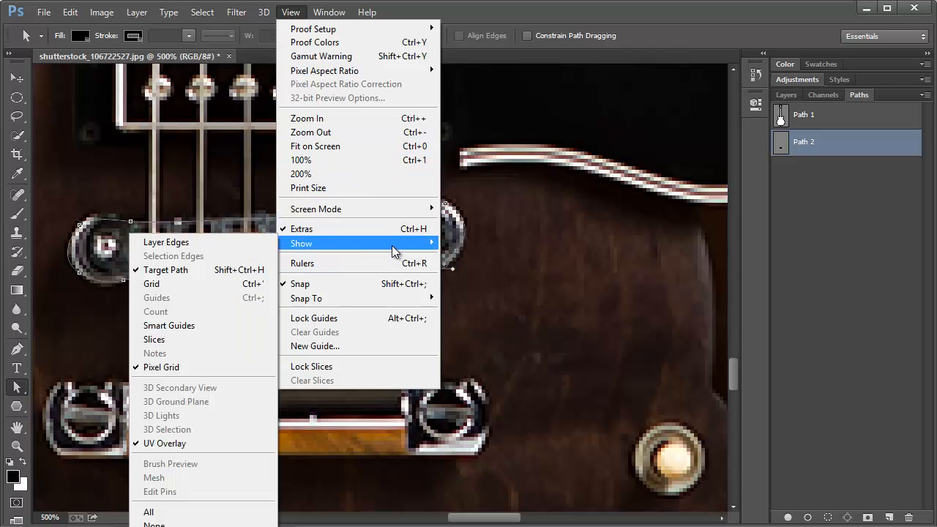
left_click(182, 369)
Step: Adjust the direction handles of the two anchors on the lower edge at the bridge's right end to follow its contour
left_click(437, 272, "ctrl")
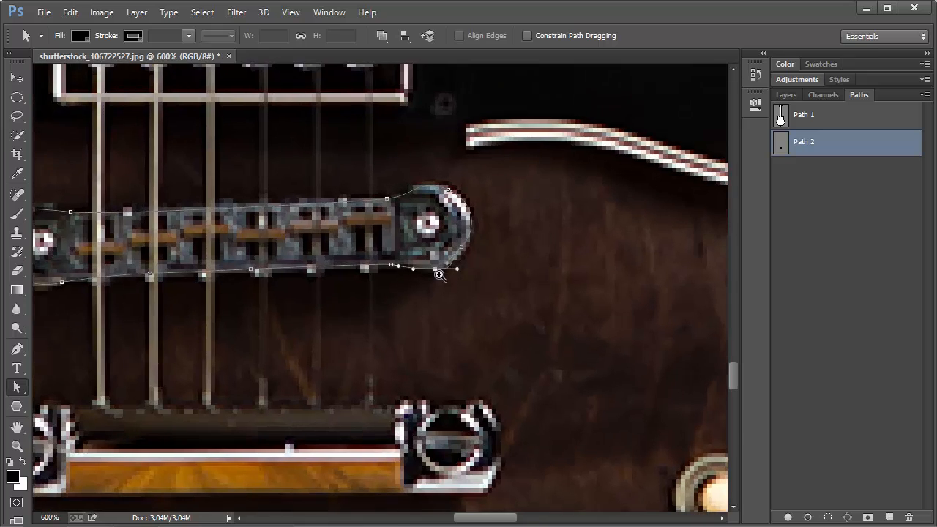
left_click(440, 271, "ctrl")
left_click(442, 273, "ctrl")
left_click(442, 273, "ctrl")
left_click(443, 274, "ctrl")
left_click(442, 272, "ctrl")
left_click(440, 270, "ctrl")
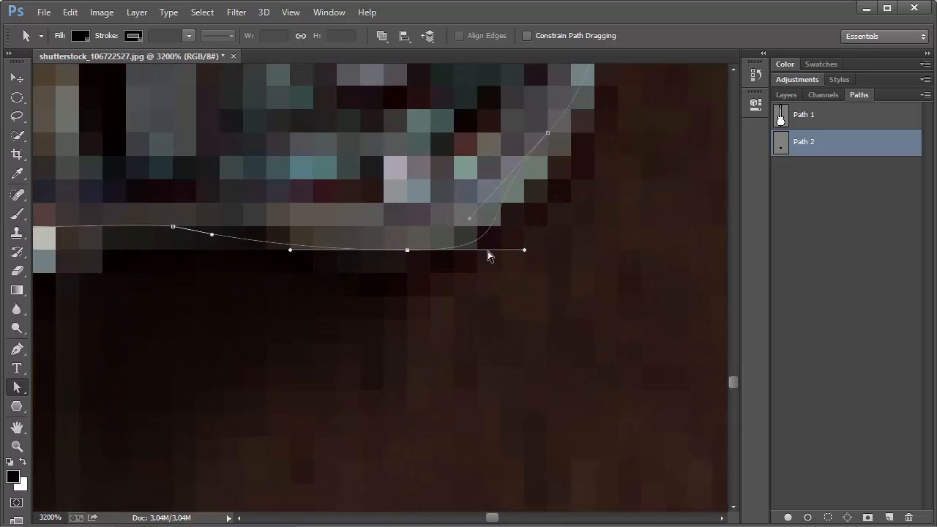
left_click_drag(401, 268, 426, 243)
left_click(407, 250)
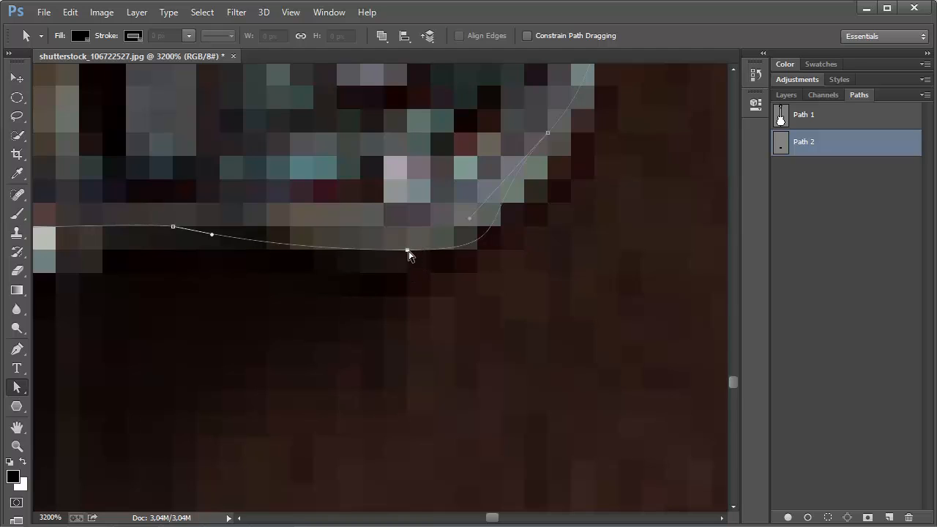
left_click(408, 251)
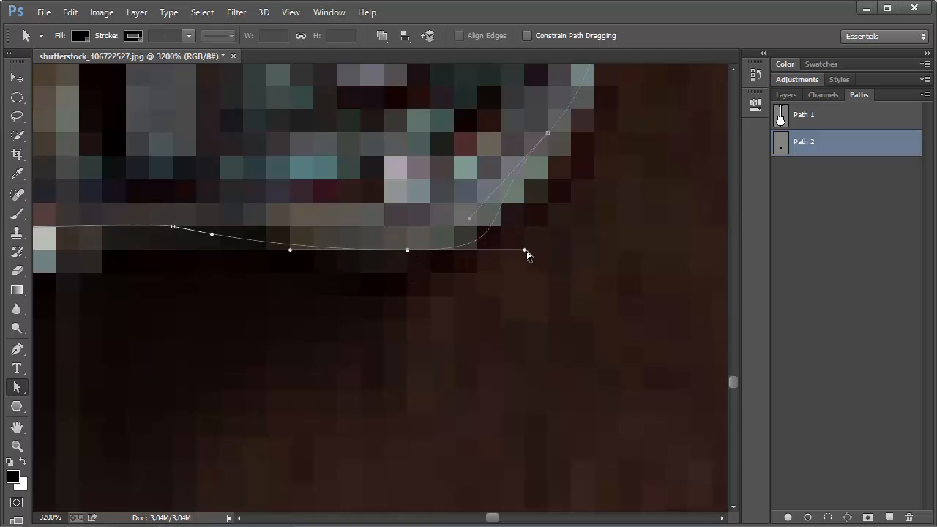
mouse_move(527, 255)
left_mouse_down()
mouse_move(546, 251)
mouse_move(525, 258)
mouse_move(538, 255)
left_mouse_up()
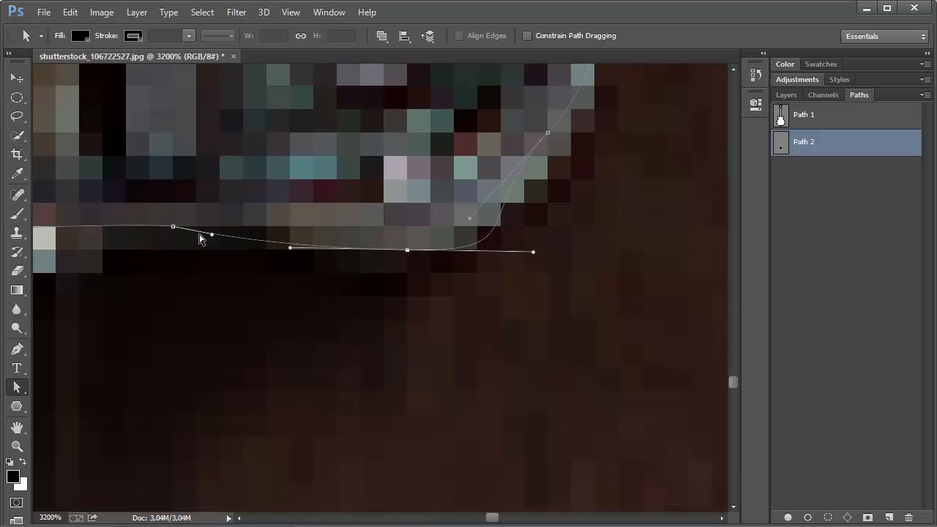
left_click(175, 228)
left_click_drag(214, 235, 253, 229)
Step: Move the anchor at the bridge's lower right corner out to the metal edge and shorten its lower handle
left_click_drag(603, 167, 504, 276)
left_click(439, 237)
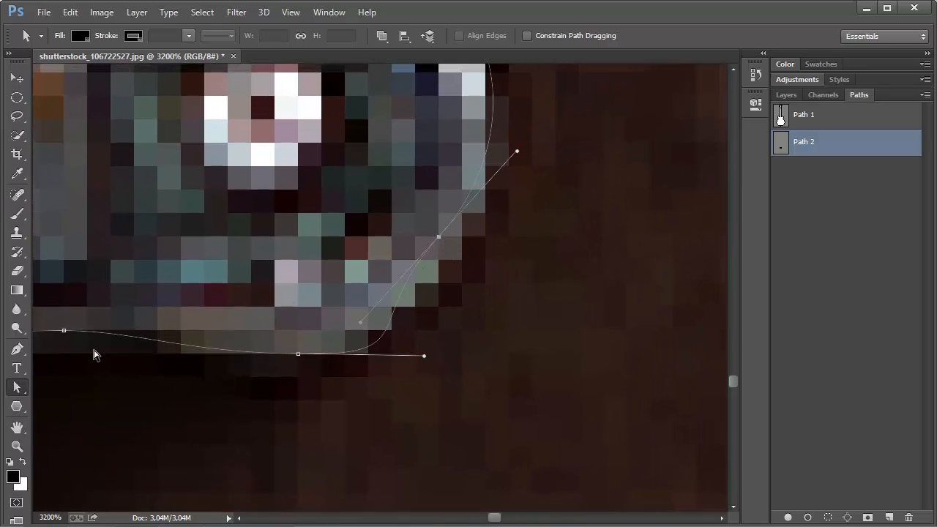
left_click_drag(20, 392, 116, 400)
left_click_drag(438, 238, 456, 242)
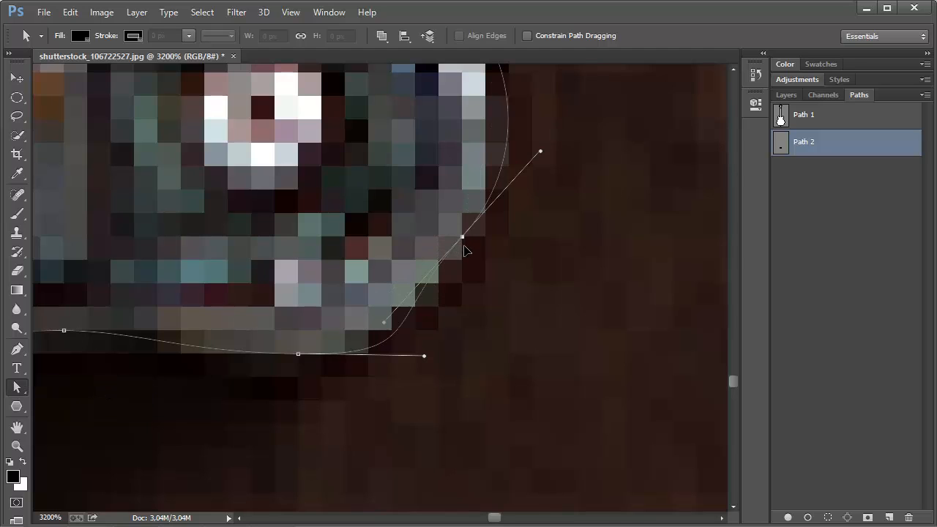
left_click_drag(386, 325, 435, 289)
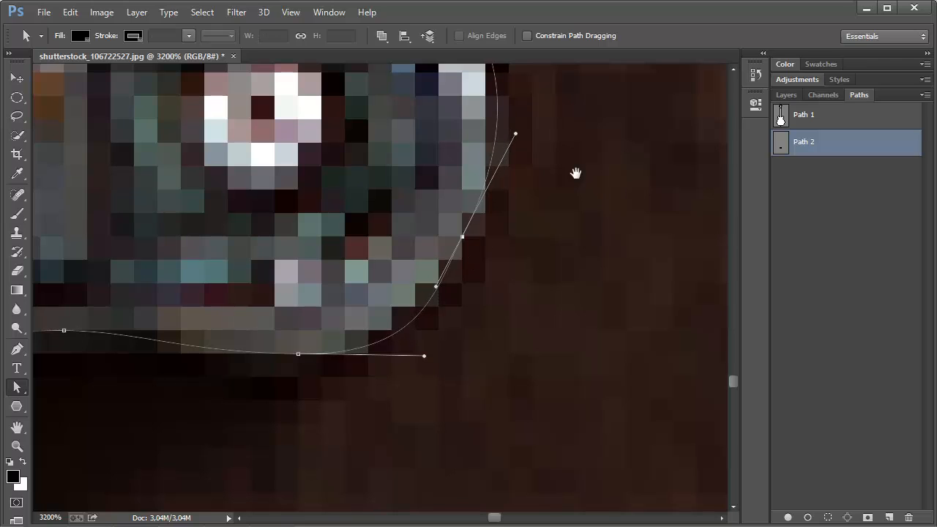
Step: Refine the right-end curve by shifting the corner anchor outward and shortening its upper handle and the bottom anchor's right handle
left_click_drag(576, 174, 576, 316)
left_click_drag(515, 280, 504, 297)
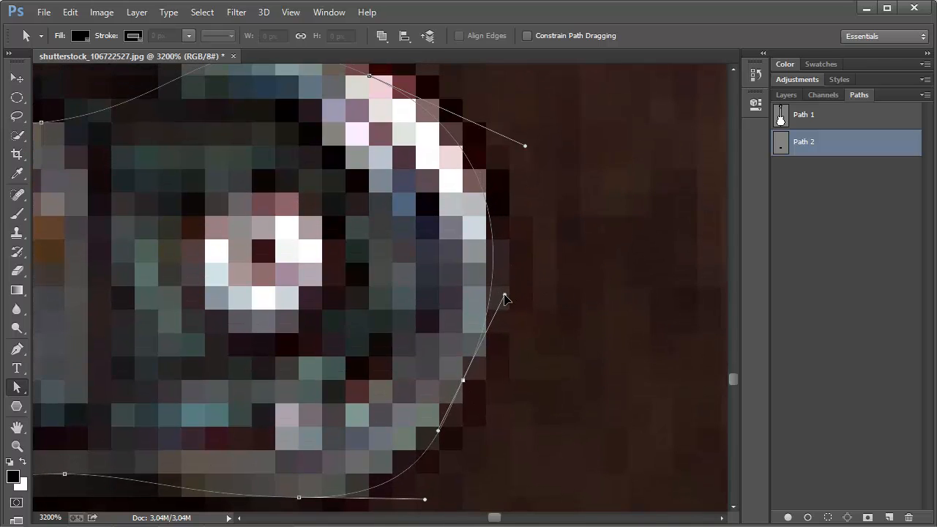
left_click_drag(463, 381, 484, 366)
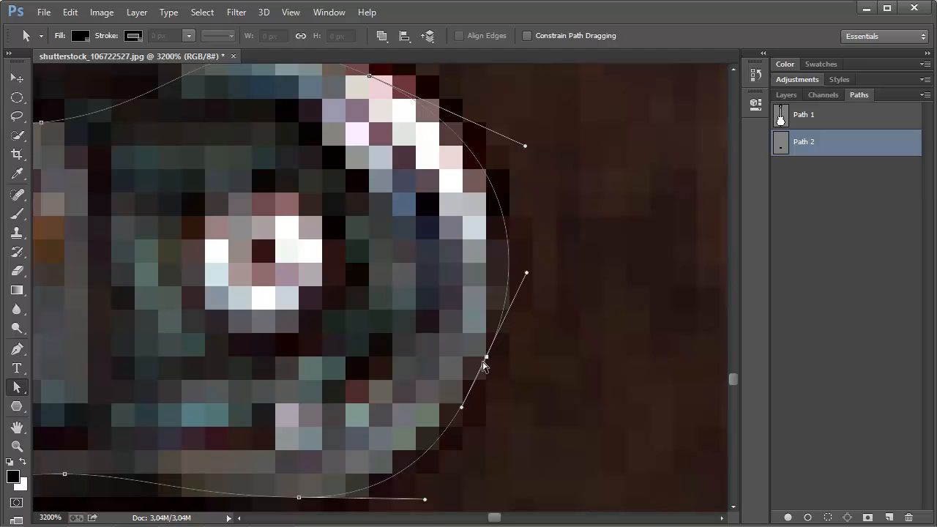
left_click_drag(527, 274, 510, 297)
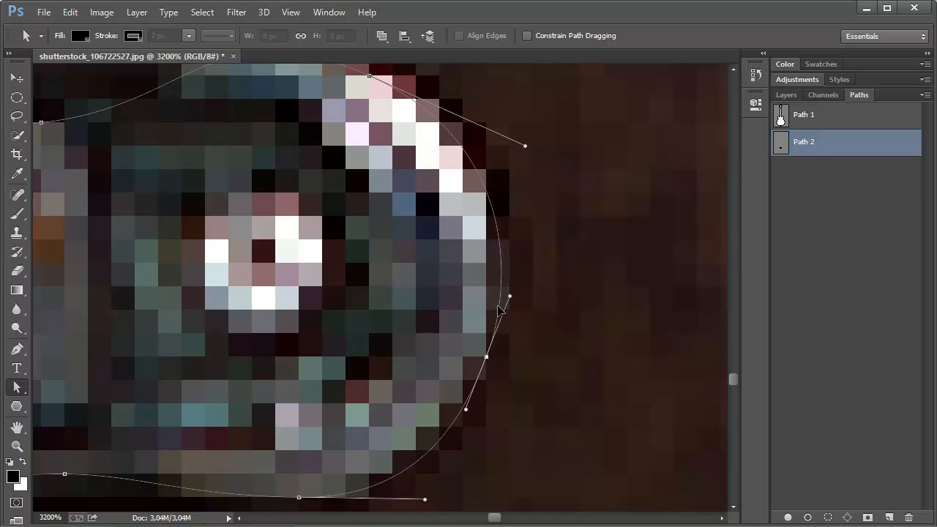
left_click_drag(428, 503, 398, 498)
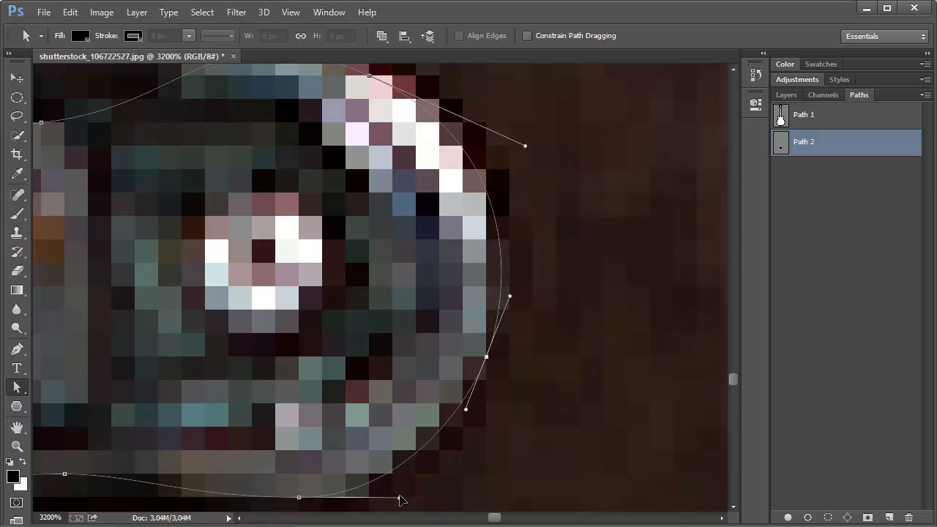
Step: Raise the upper right anchor of the bridge outline to the rim and shorten the neighbouring top-edge anchor's handle
left_click_drag(412, 210, 528, 310)
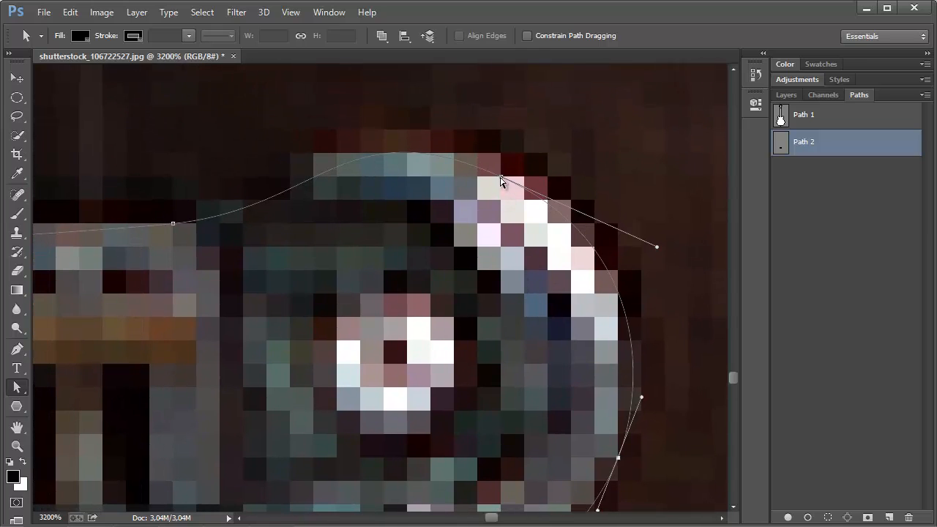
left_click_drag(498, 180, 501, 154)
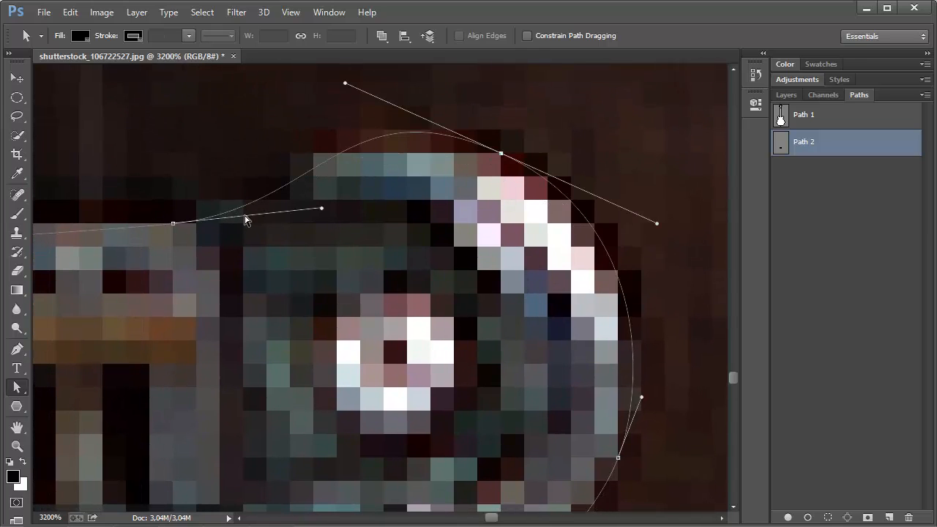
left_click_drag(323, 210, 284, 217)
left_click_drag(214, 222, 676, 215)
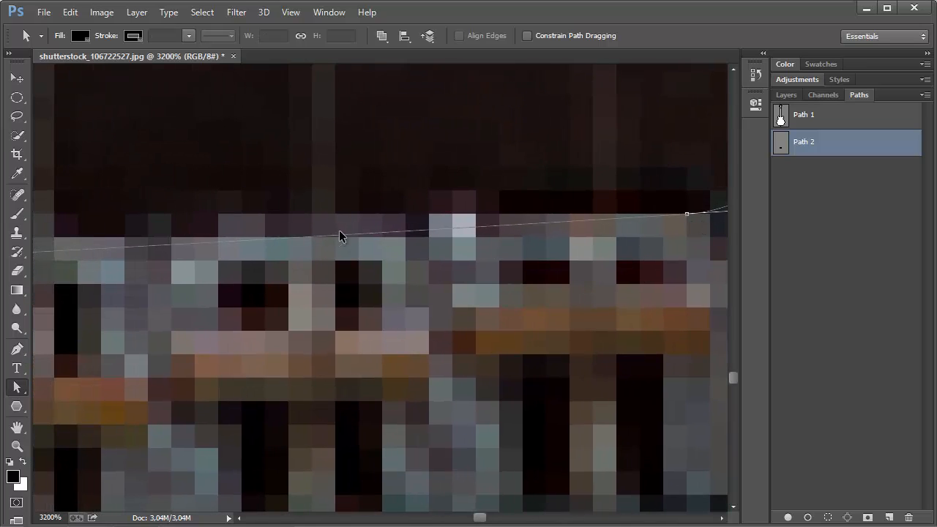
Step: Rotate the direction handles of the lower-left anchor on the bridge outline so the curve hugs the left end's metal rim
key("ctrl+1")
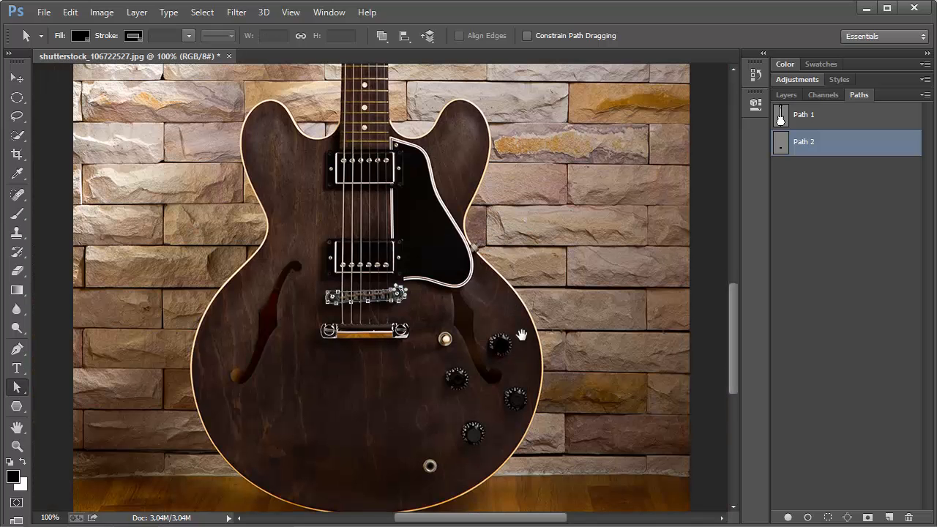
left_click_drag(519, 337, 486, 226)
left_click_drag(515, 288, 562, 366)
left_click(413, 280, "ctrl")
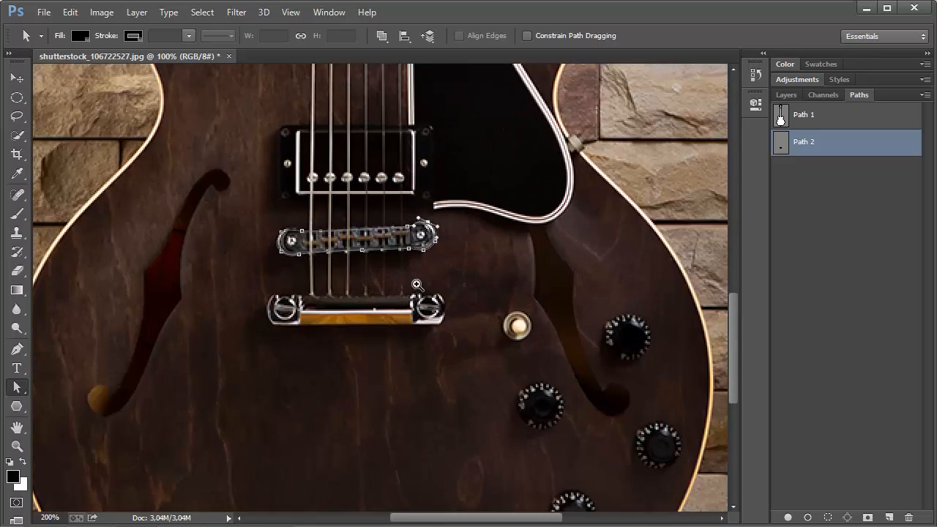
left_click(415, 281, "ctrl")
left_click(415, 281, "ctrl")
left_click_drag(410, 268, 432, 286)
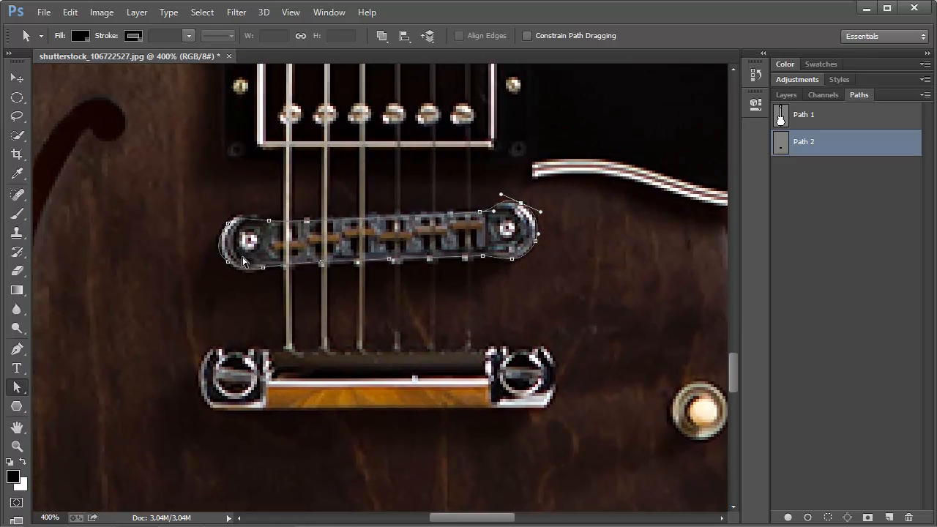
left_click_drag(191, 219, 253, 267)
left_click_drag(354, 303, 318, 240)
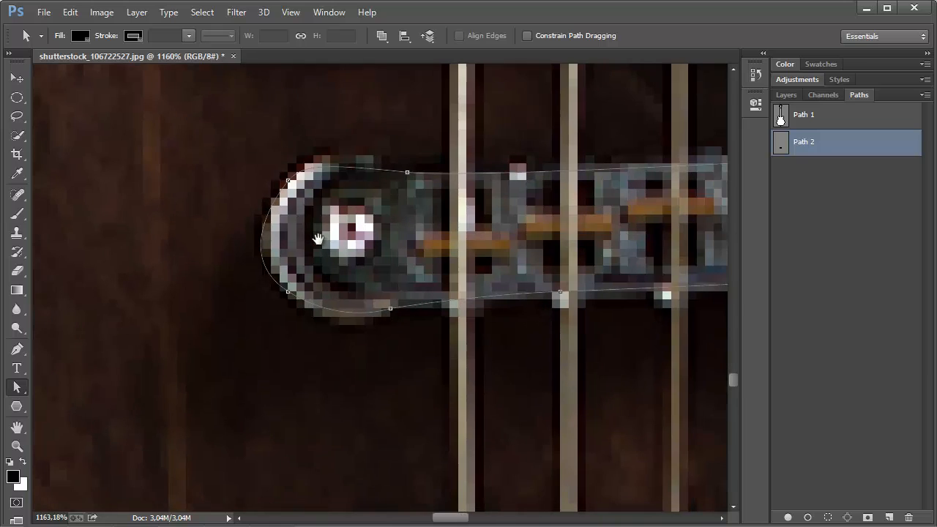
left_click(286, 292)
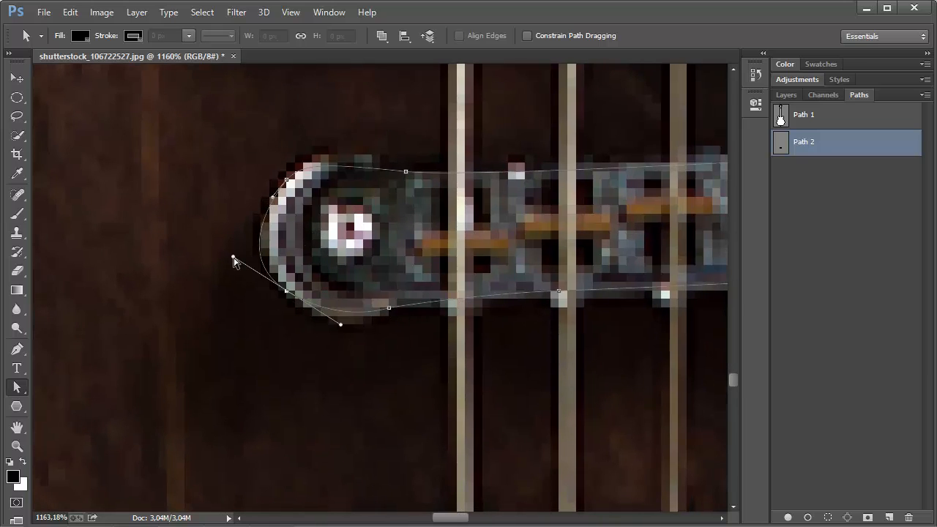
left_click_drag(233, 257, 245, 248)
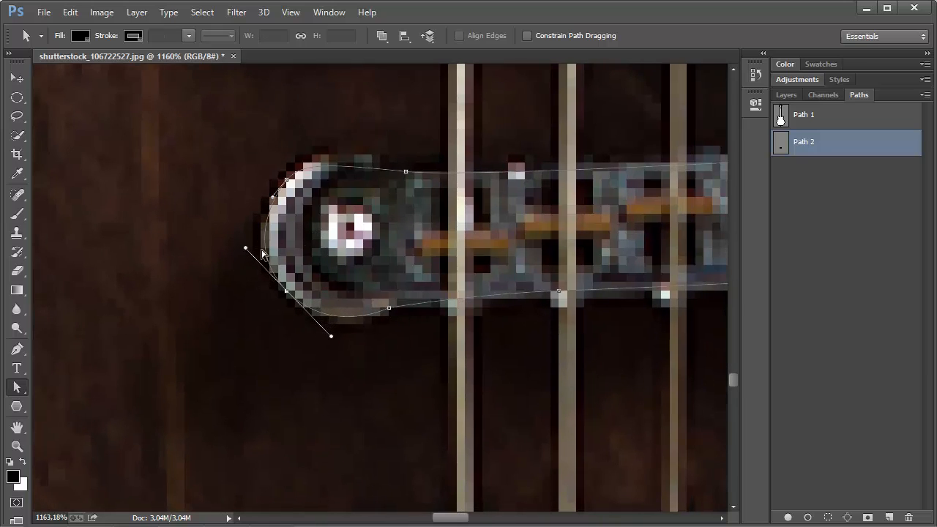
Step: Raise the top-edge anchor beside the bridge's rounded left end and lift its left direction handle to fit the upper contour
left_click(388, 311)
left_click(406, 173)
left_click_drag(325, 162, 319, 154)
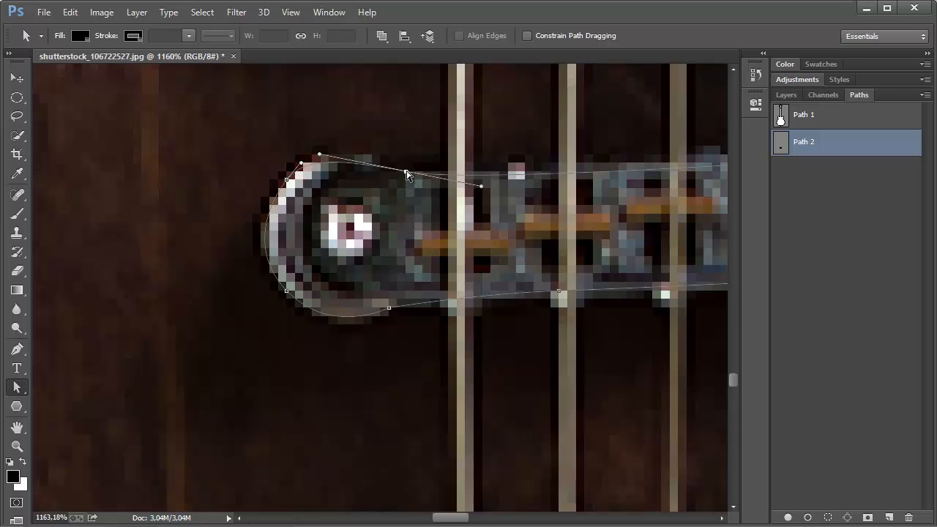
left_click_drag(407, 172, 407, 163)
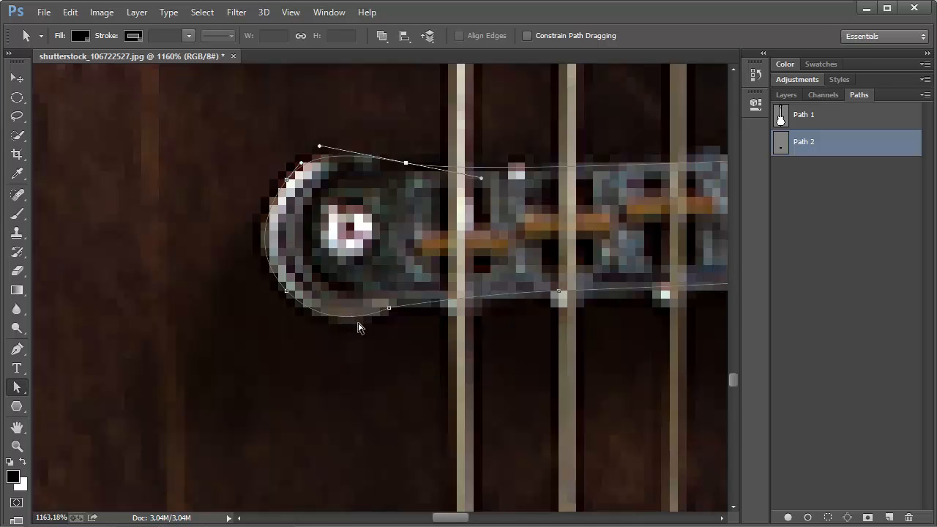
Step: Shift the lower-edge anchor beside the left end slightly right, then add an anchor at the curve's lowest point and pull it down
left_click(389, 309)
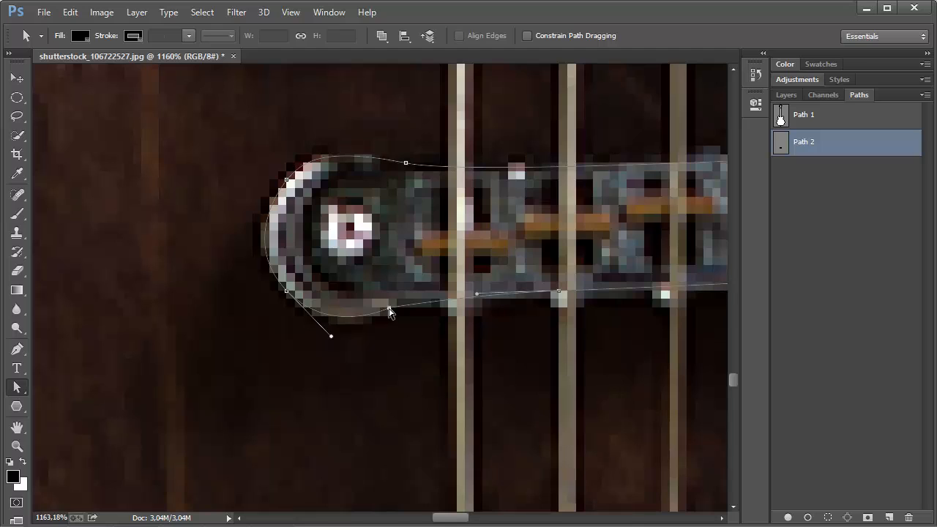
mouse_move(390, 309)
left_mouse_down()
mouse_move(423, 320)
mouse_move(398, 310)
left_mouse_up()
left_click_drag(17, 349, 106, 346)
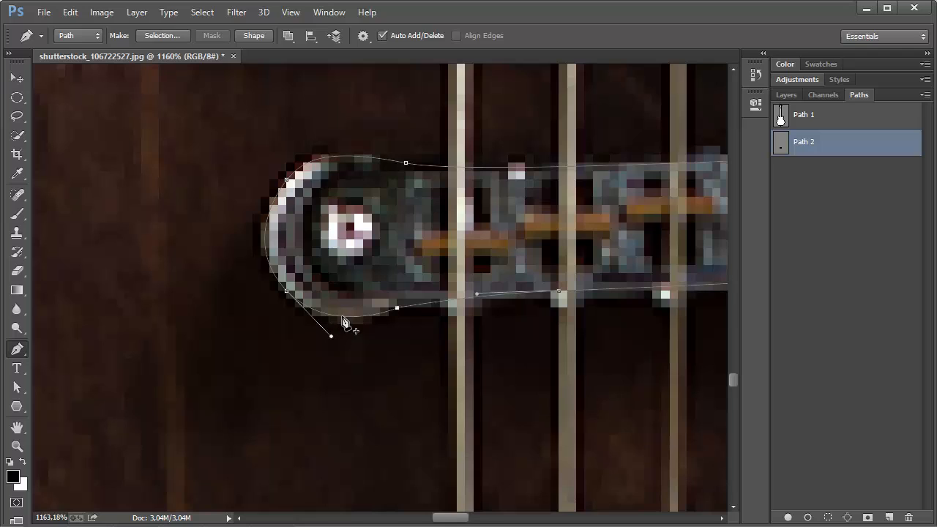
left_click(345, 317)
left_click(18, 390)
left_click_drag(18, 393, 100, 400)
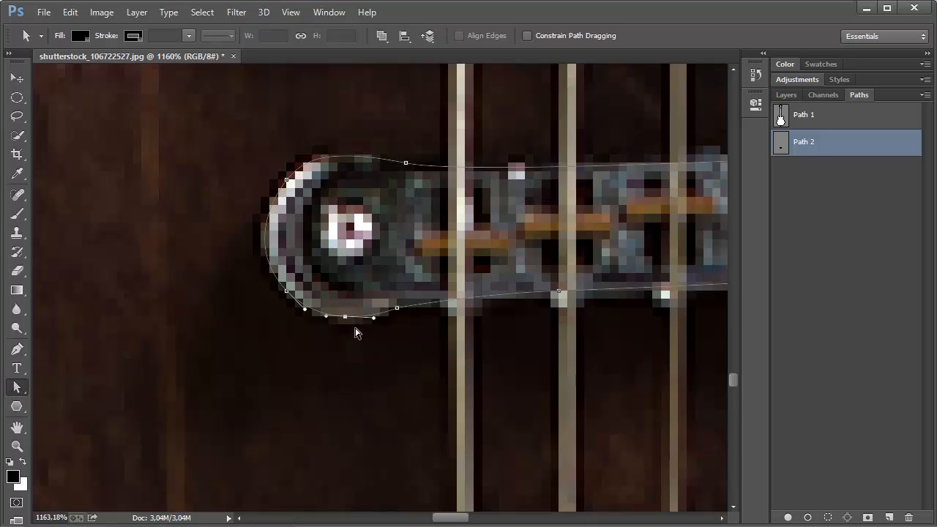
left_click_drag(346, 318, 345, 324)
left_click(396, 308)
left_click(346, 325)
Step: Add an anchor at the leftmost point of the bridge outline and move it slightly outward to the rim
left_click(269, 247)
left_click(17, 350)
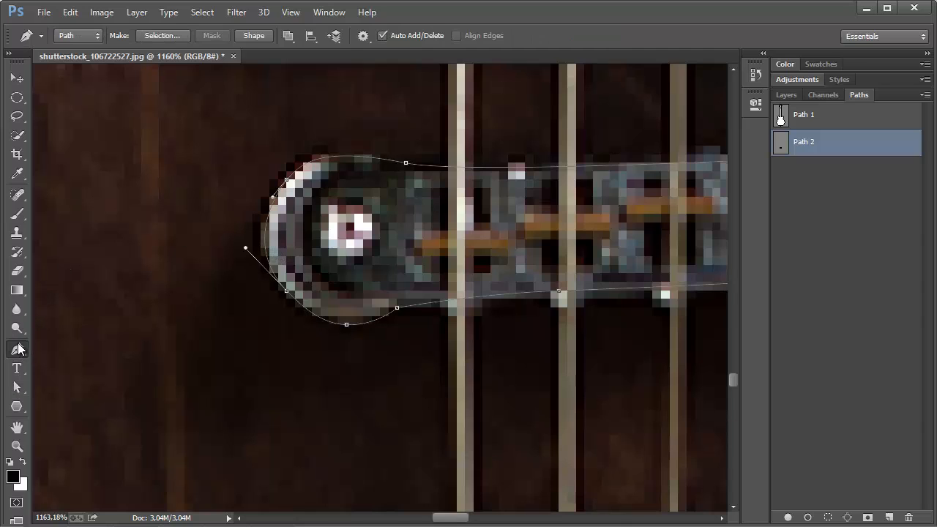
left_click(265, 235)
left_click(20, 391)
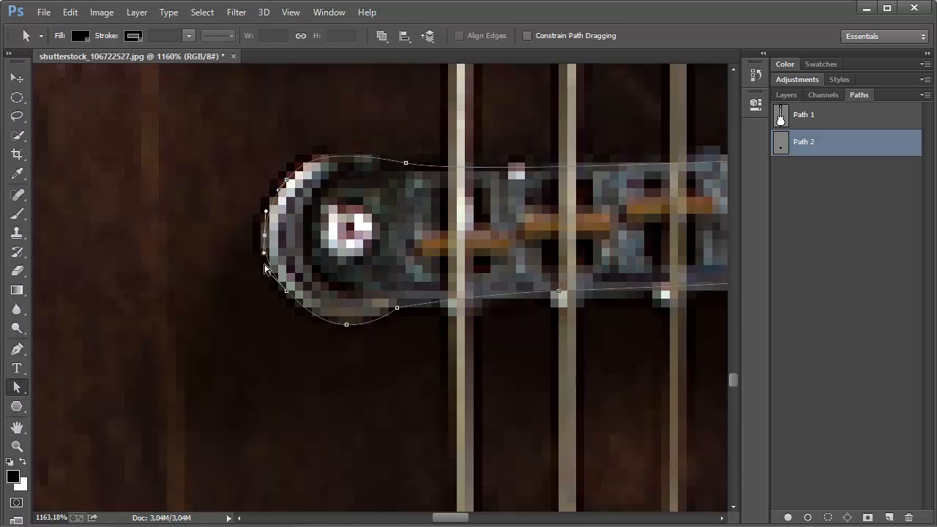
left_click_drag(265, 236, 260, 241)
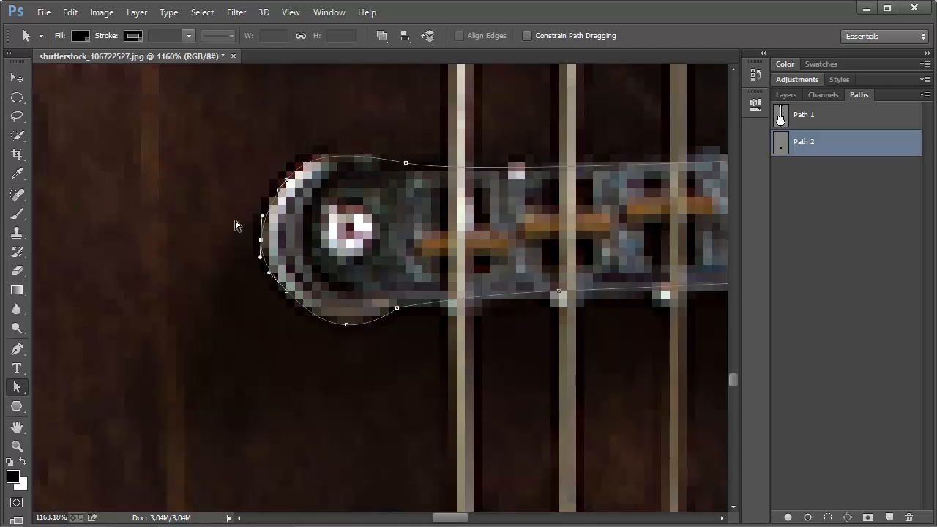
Step: Add an anchor on the bridge outline's top edge between the first and second strings, close to the second
left_click(22, 351)
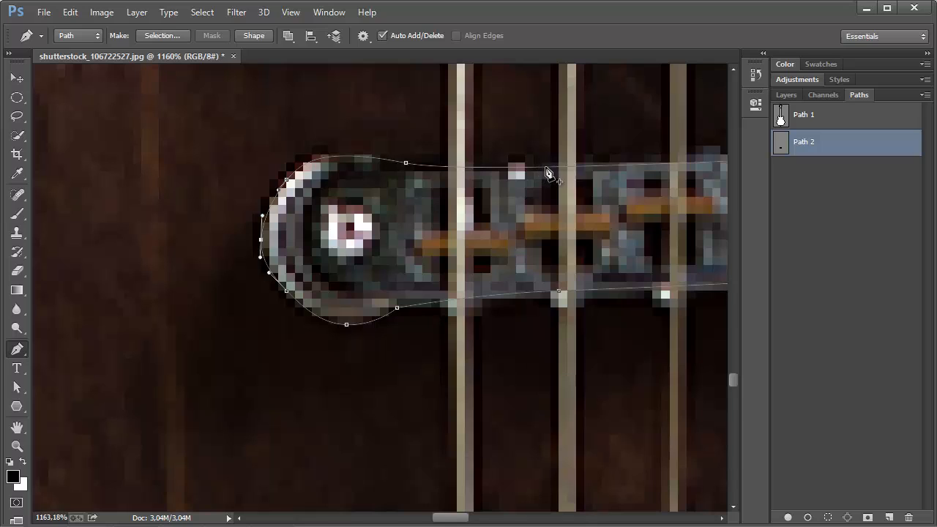
left_click(547, 168)
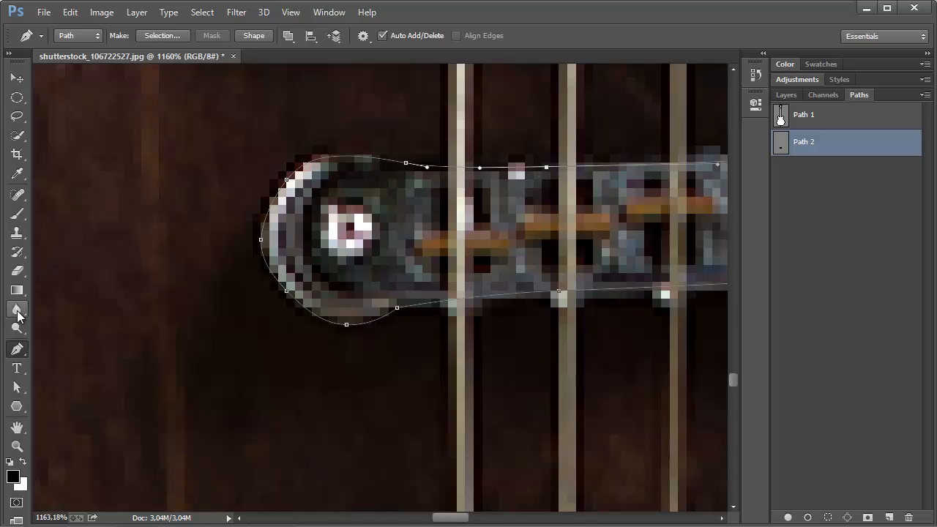
left_click(19, 388)
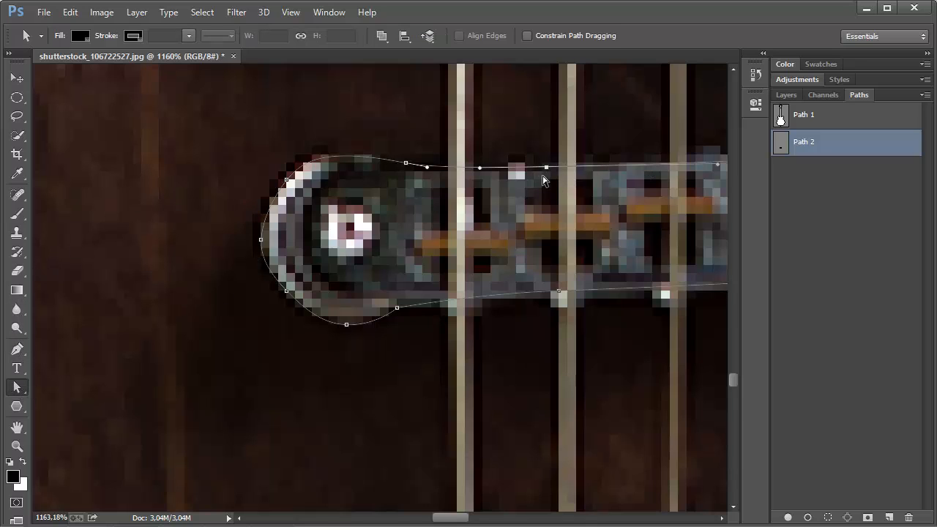
left_click_drag(678, 194, 391, 210)
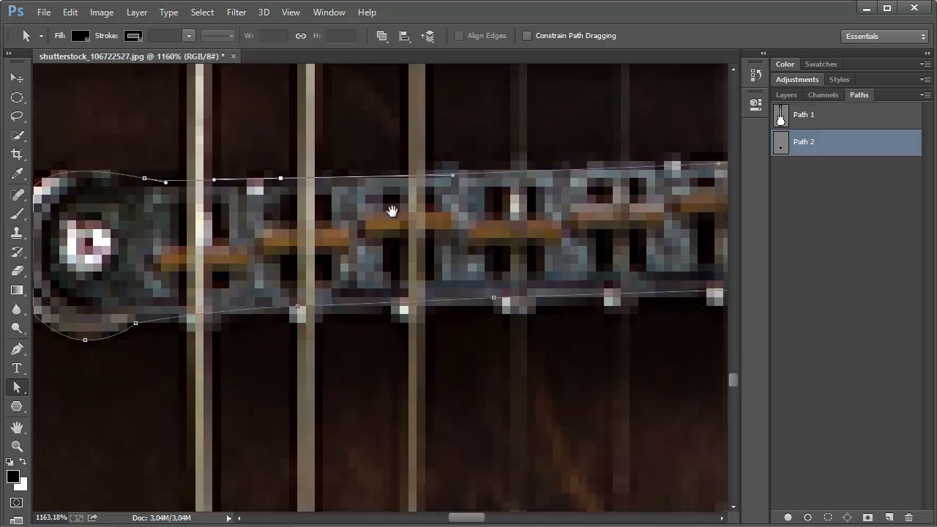